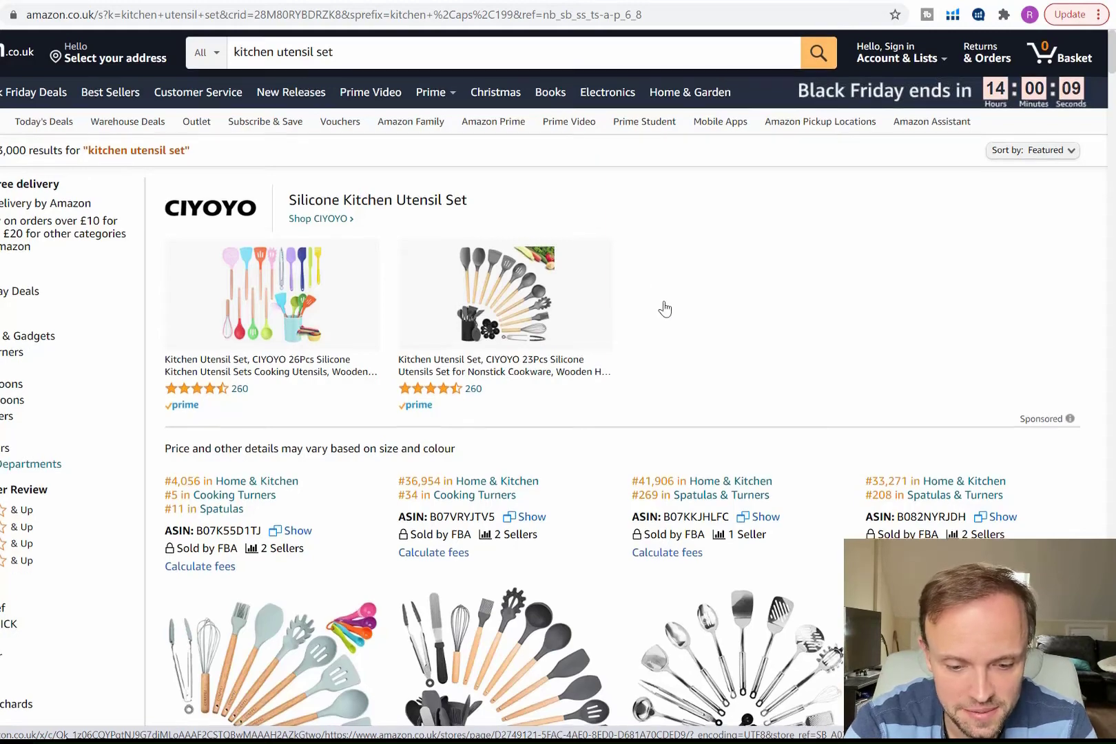
Look through the "kitchen utensil set" search results, comparing the products' prices, ratings and category ranks
scroll(663, 308, "down", 3)
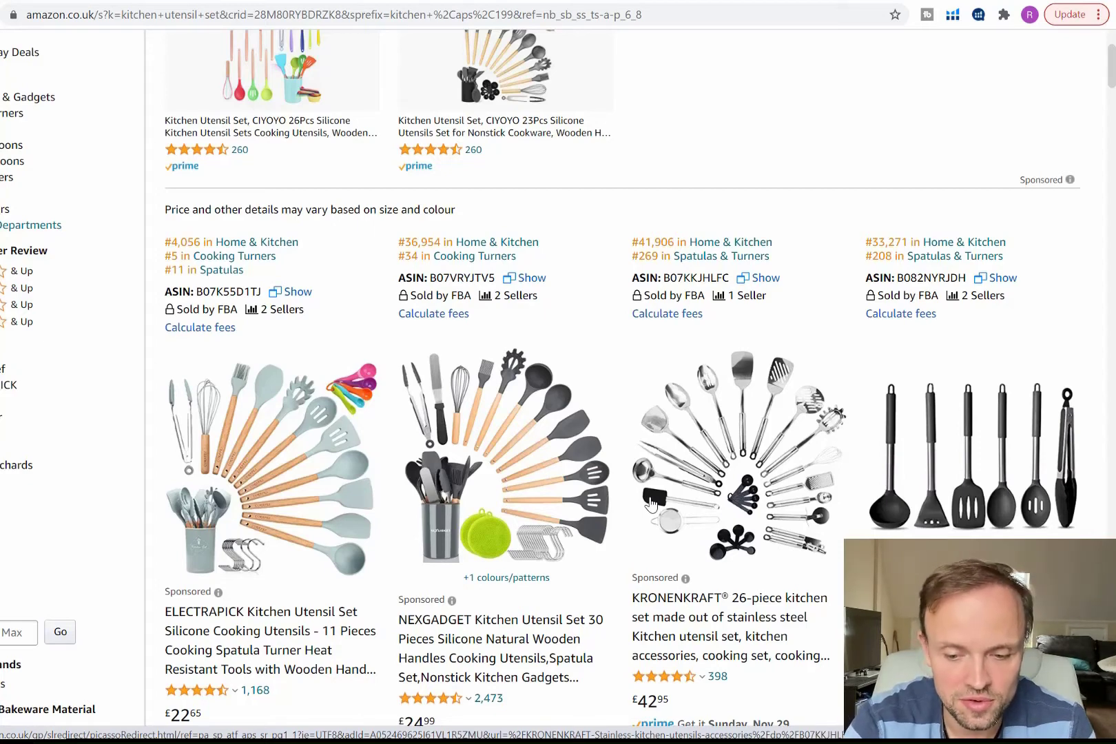
scroll(682, 454, "down", 8)
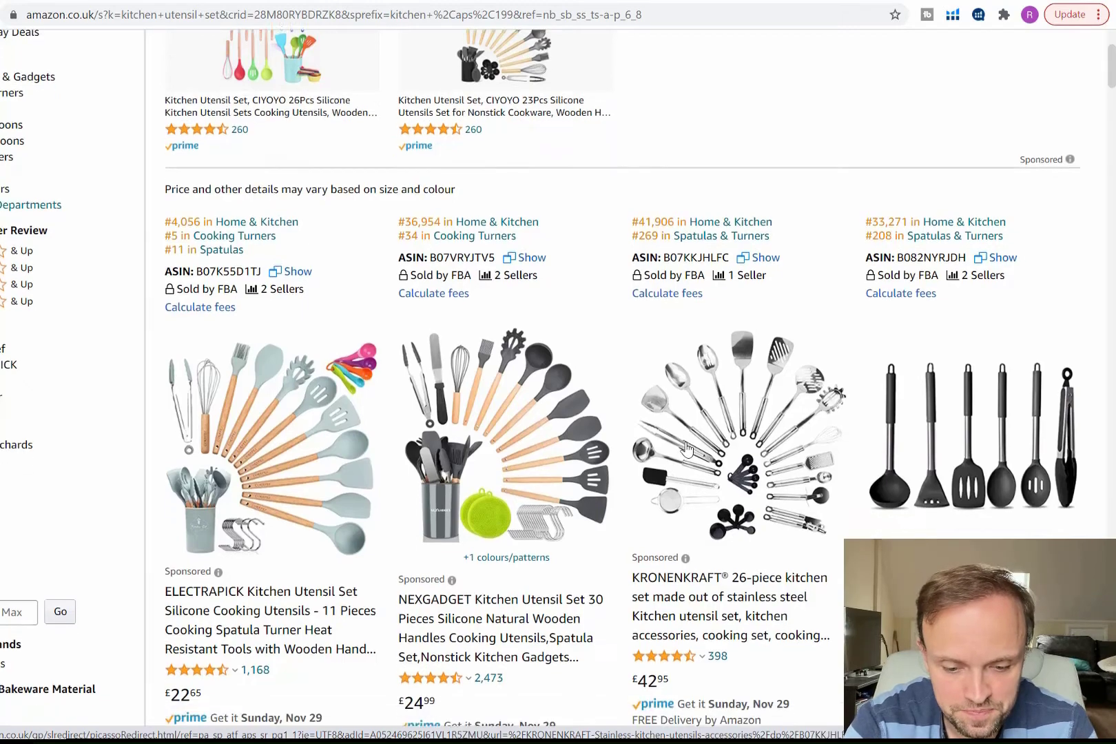
scroll(685, 447, "down", 2)
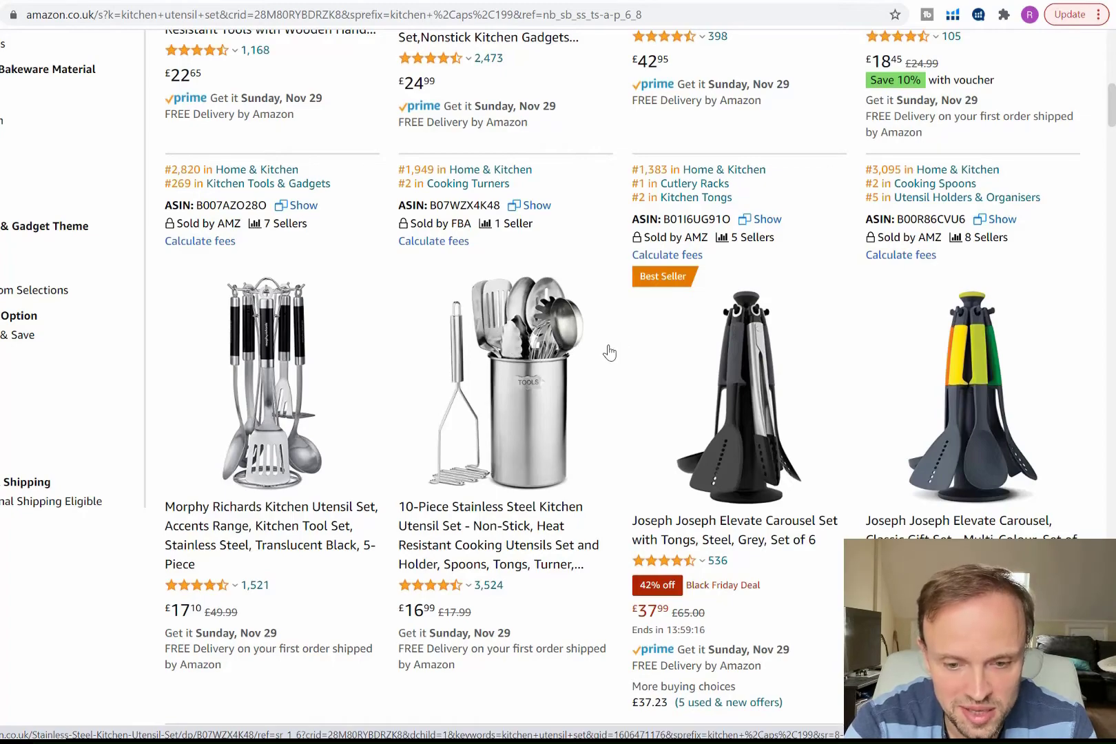
scroll(608, 355, "down", 8)
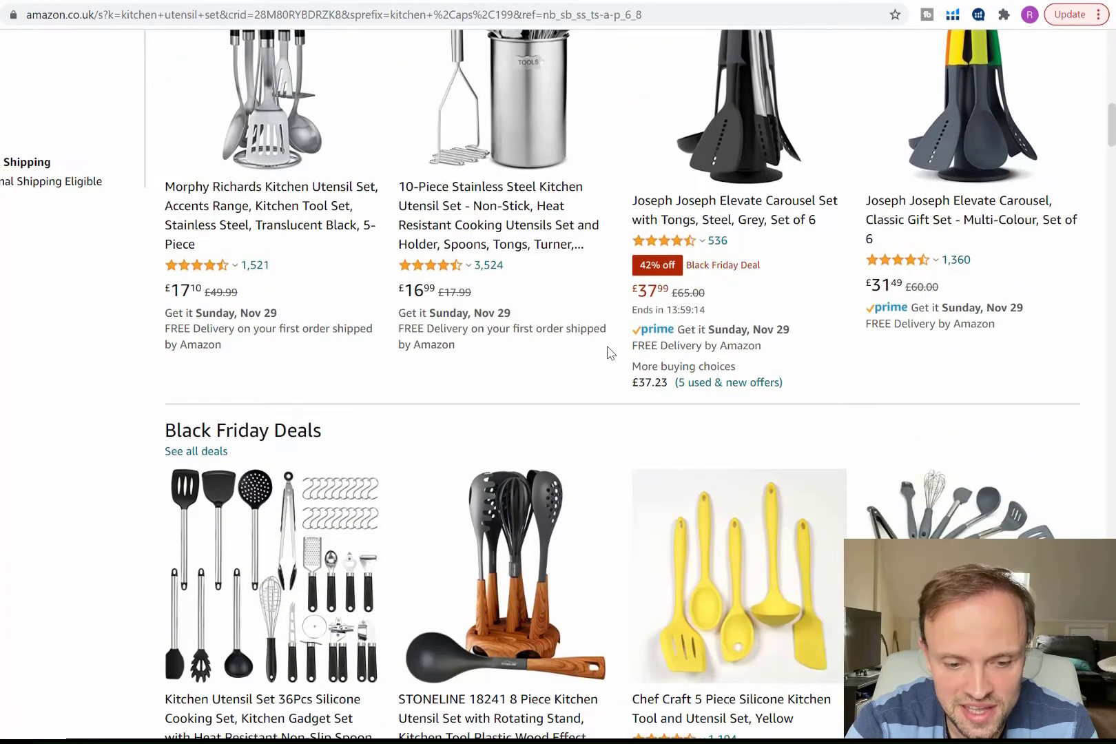
scroll(608, 353, "down", 7)
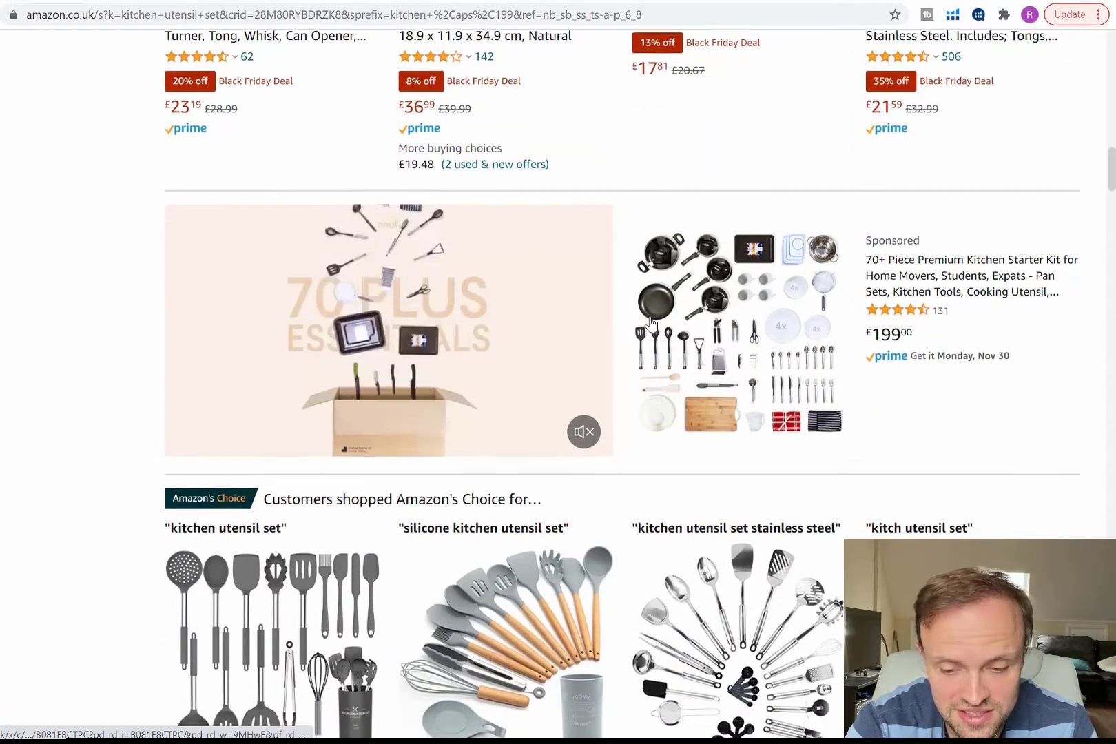
scroll(650, 324, "down", 4)
scroll(650, 323, "down", 4)
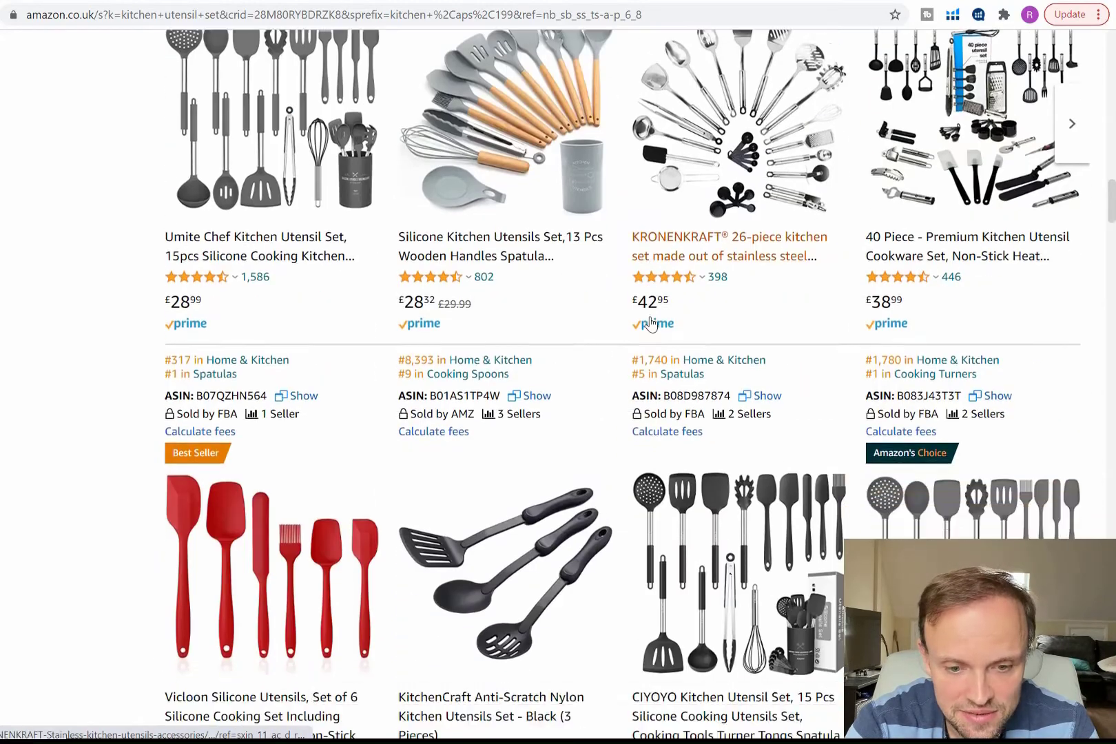
scroll(653, 324, "up", 1)
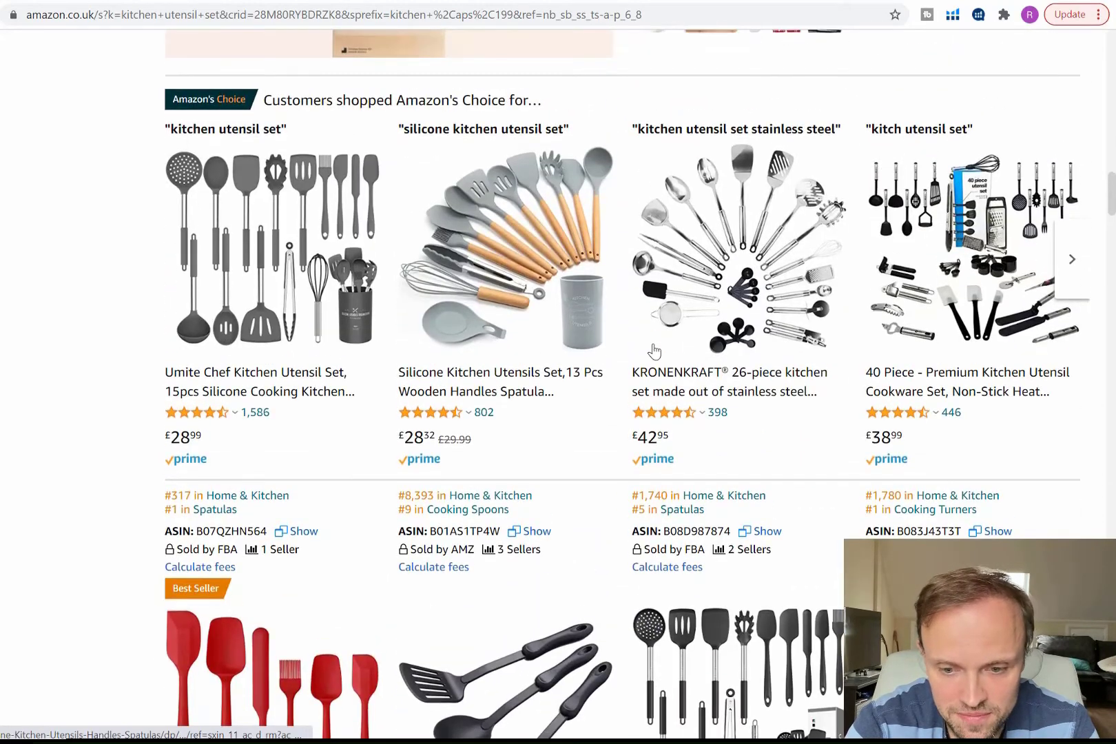
scroll(558, 358, "down", 4)
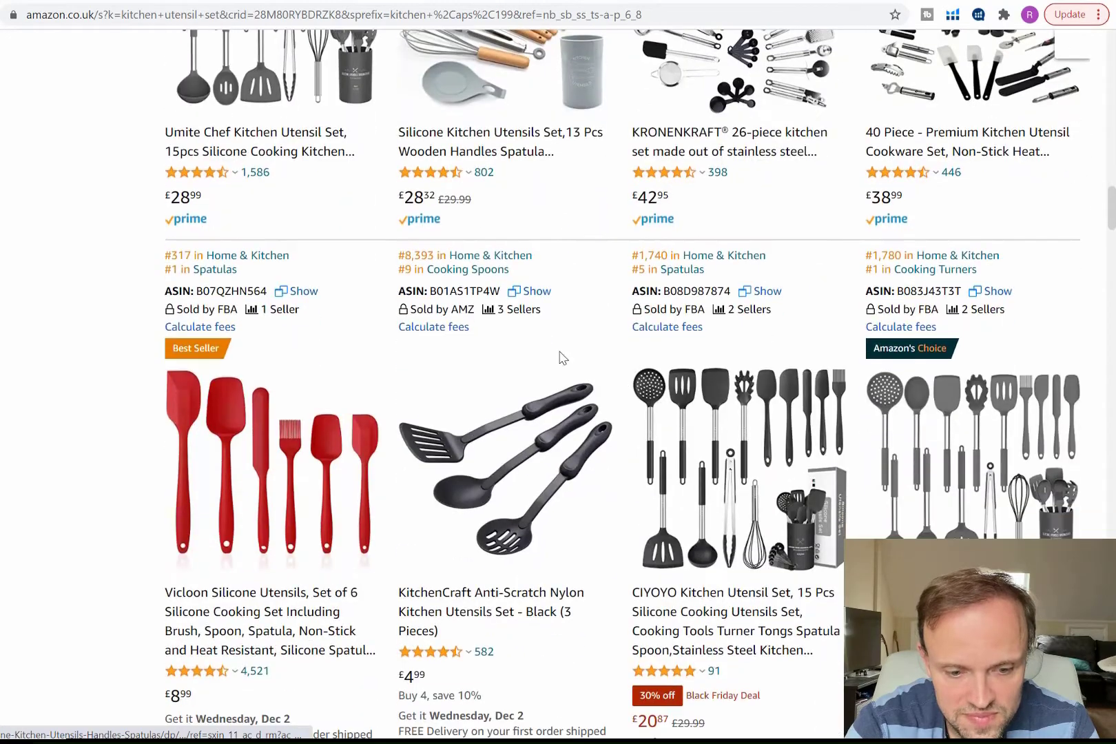
scroll(722, 457, "up", 15)
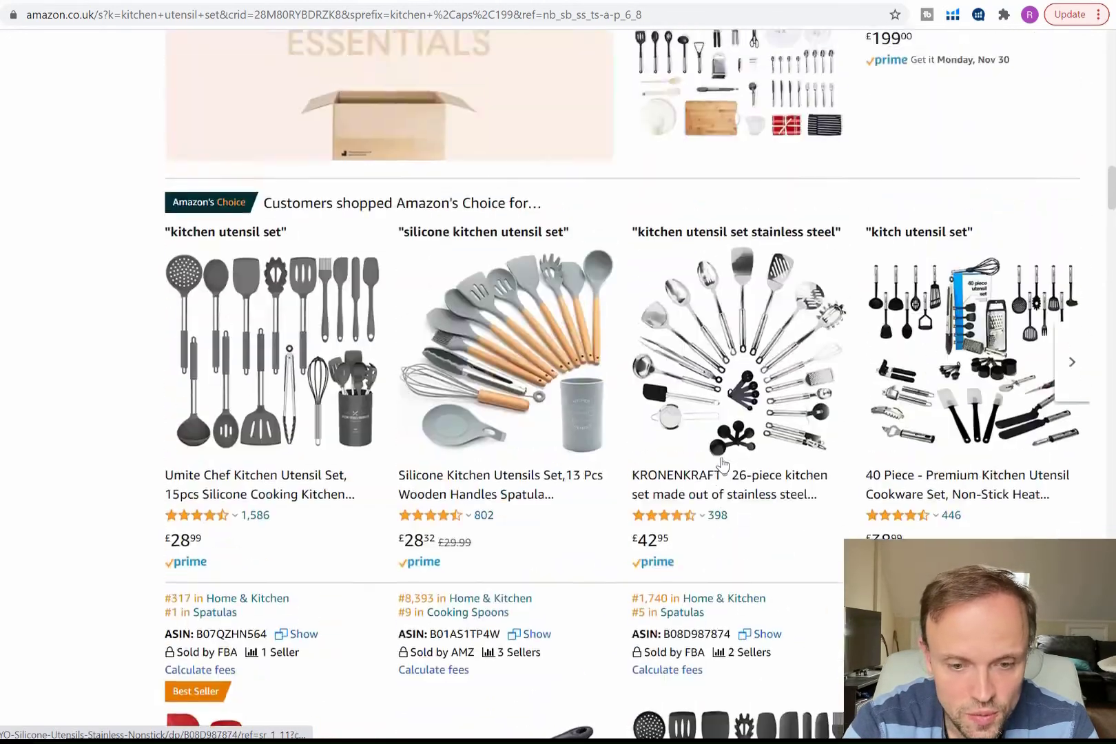
scroll(722, 457, "up", 10)
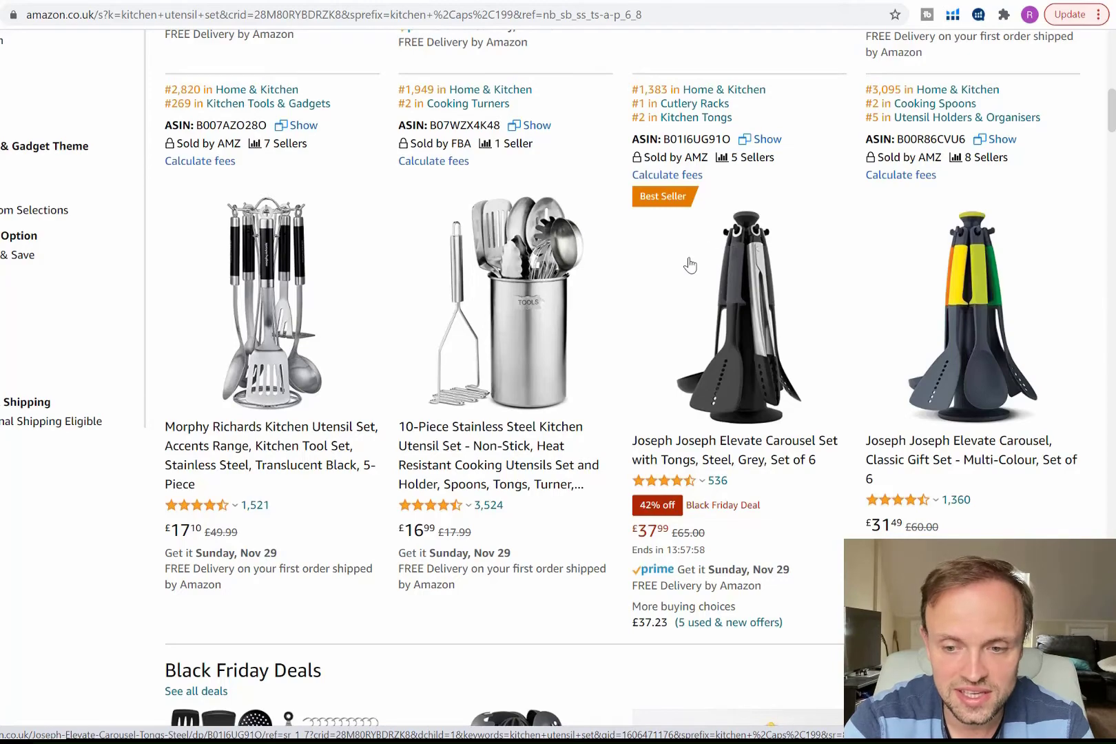
Run Helium 10 Xray product research on the search results and check the all-time sales chart of the KRONENKRAFT 26-piece set
left_click(952, 14)
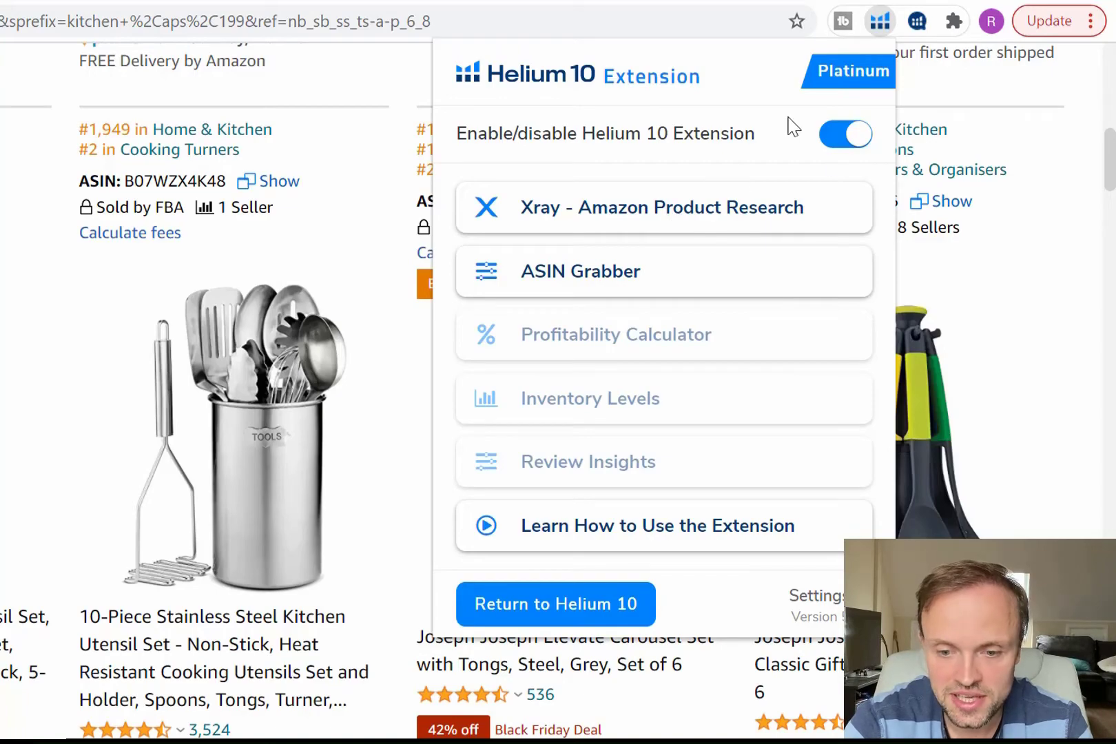
left_click(625, 222)
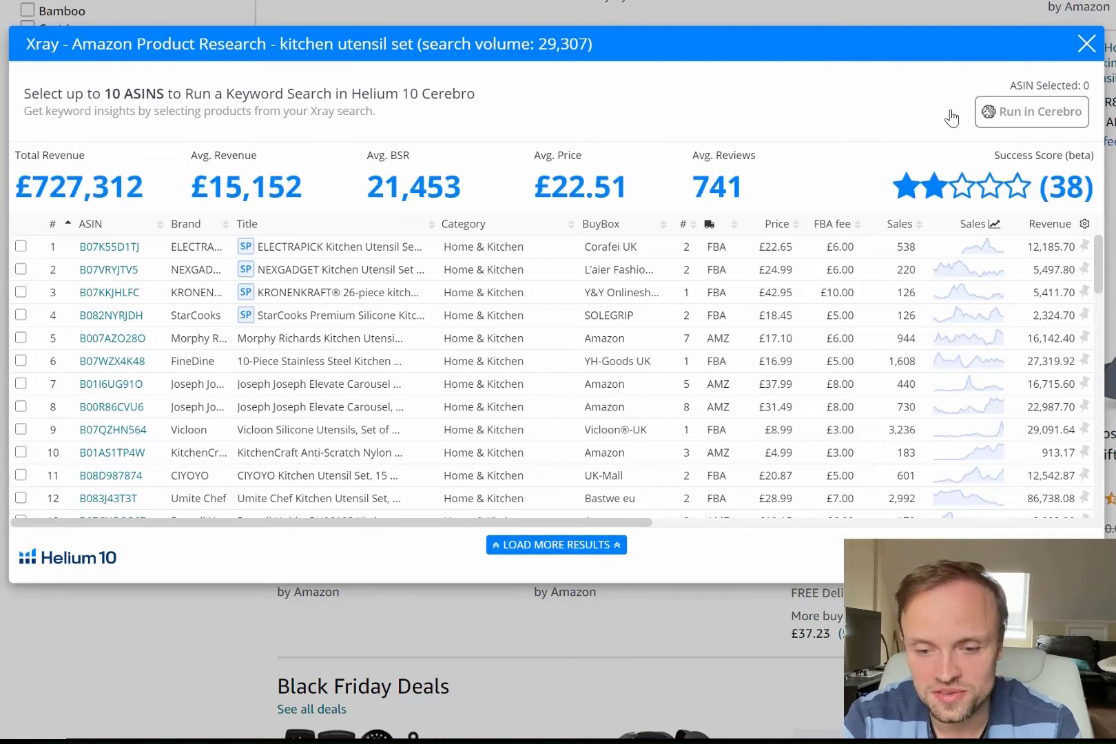
left_click(969, 297)
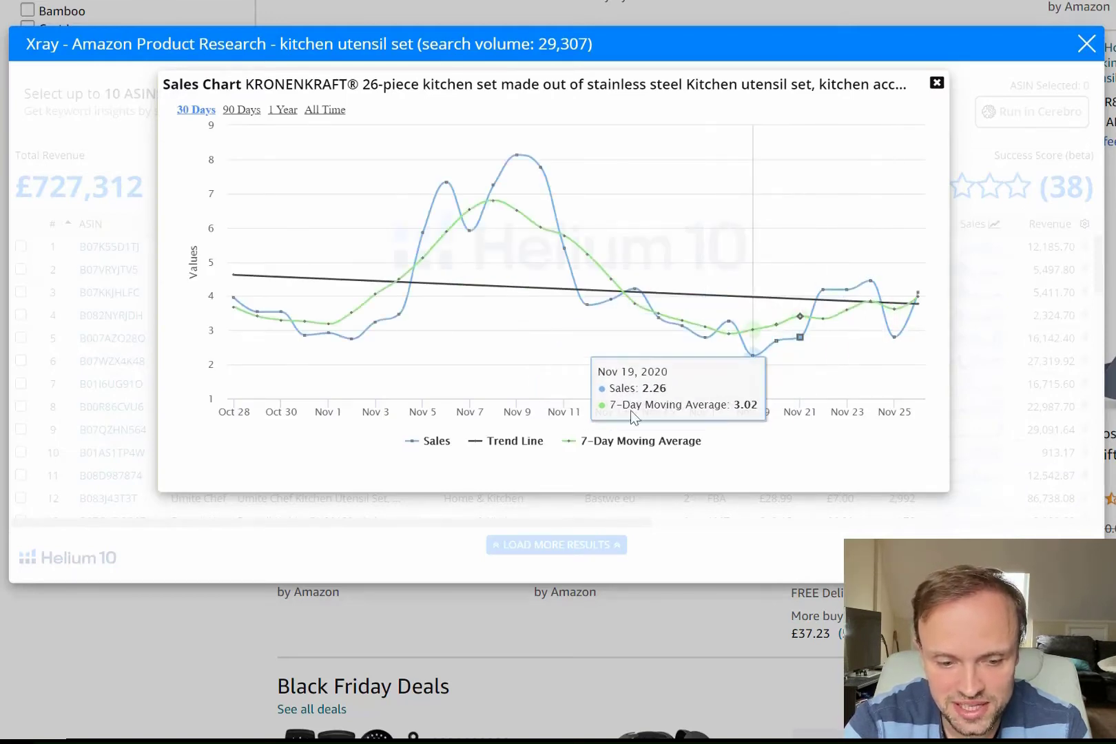
left_click(323, 110)
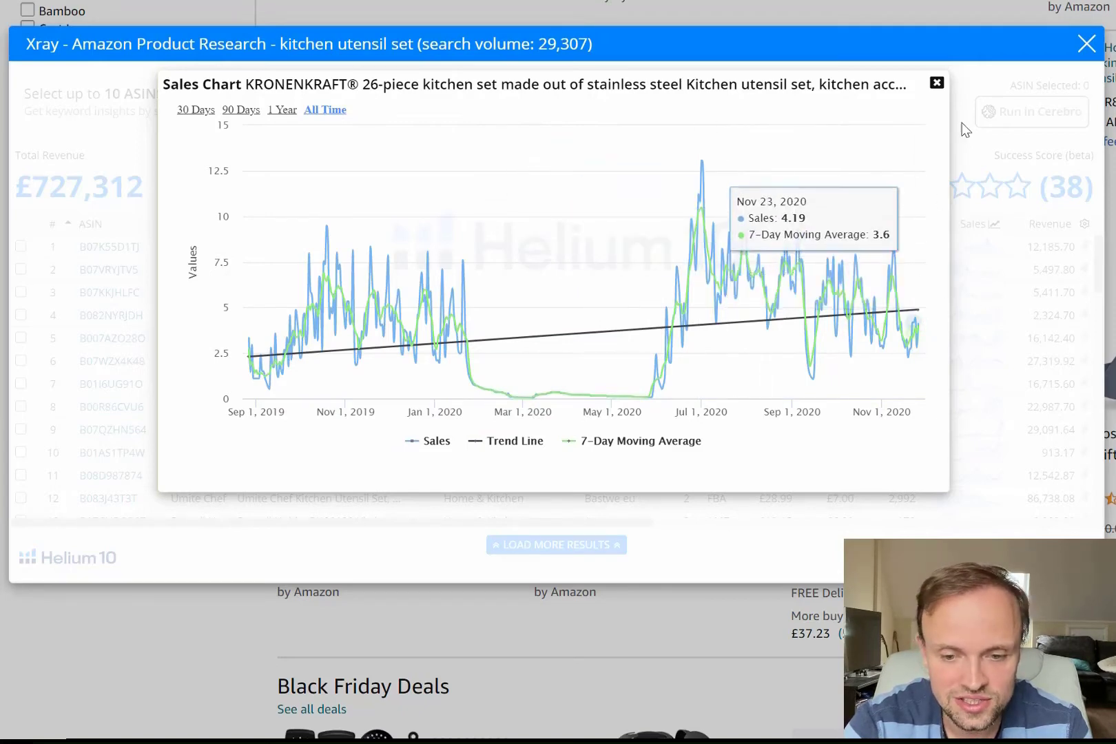
left_click(937, 83)
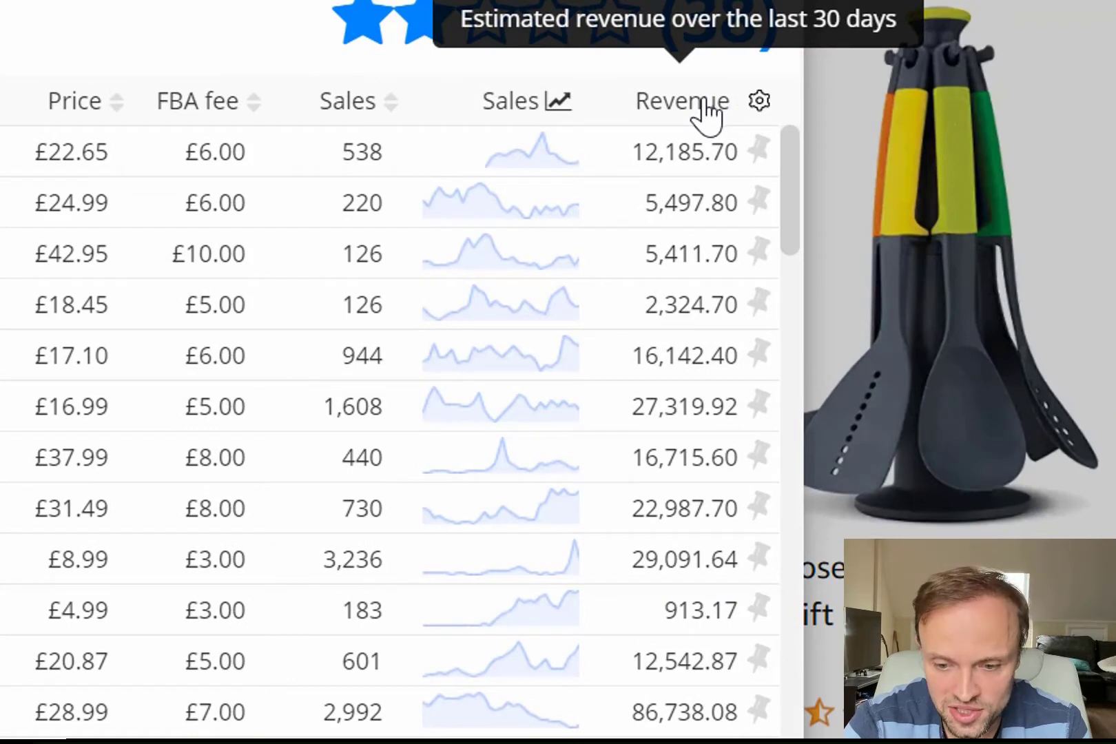
Sort the Xray product list by revenue from highest to lowest
left_click(702, 115)
left_click(699, 103)
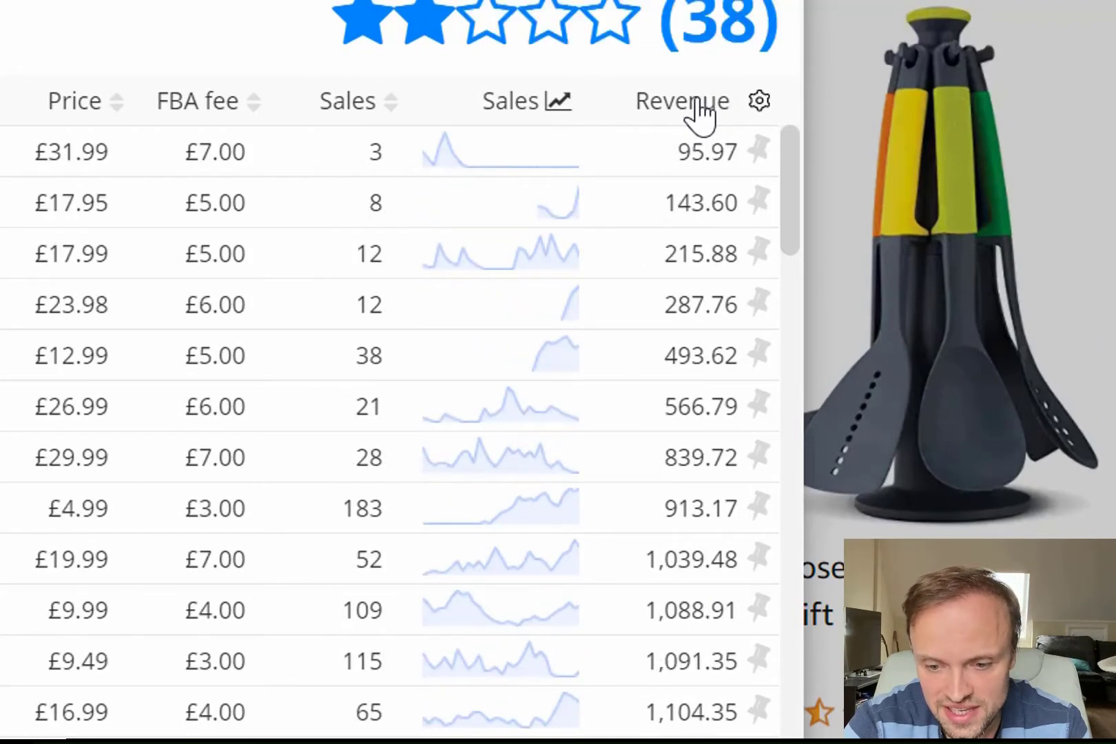
left_click(699, 103)
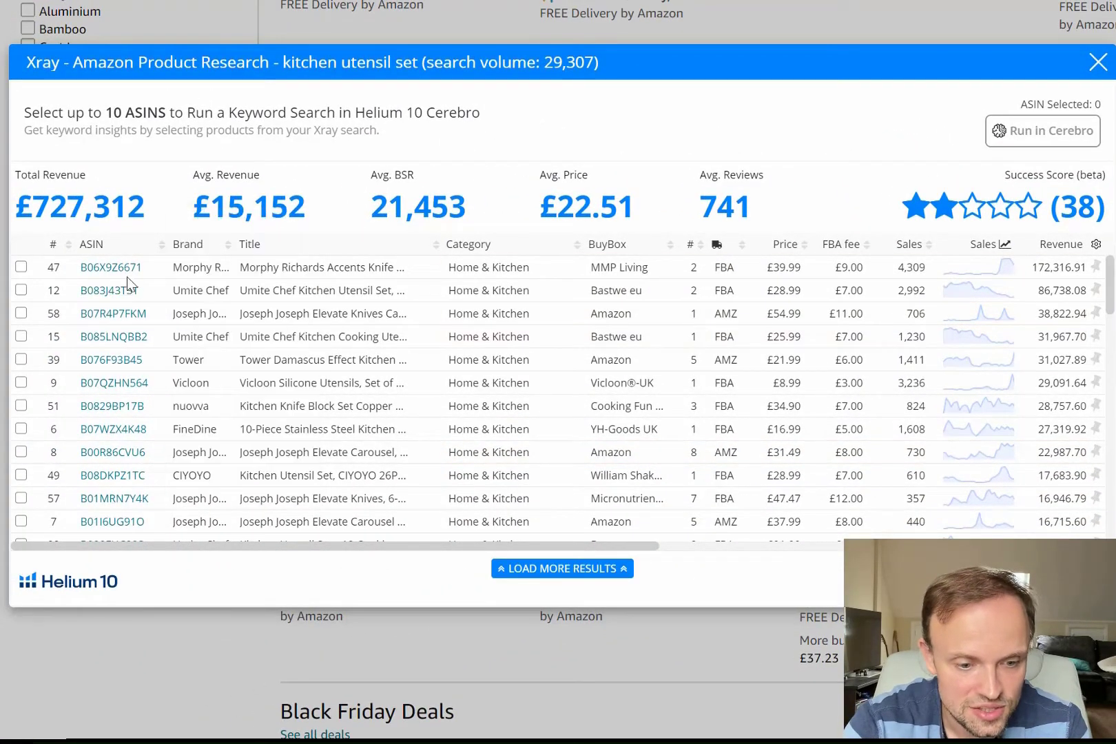
Check the product previews and select the utensil sets B083J43T3T, B085LNQBB2 and B07WZX4K48, skipping the knife sets
mouse_move(124, 275)
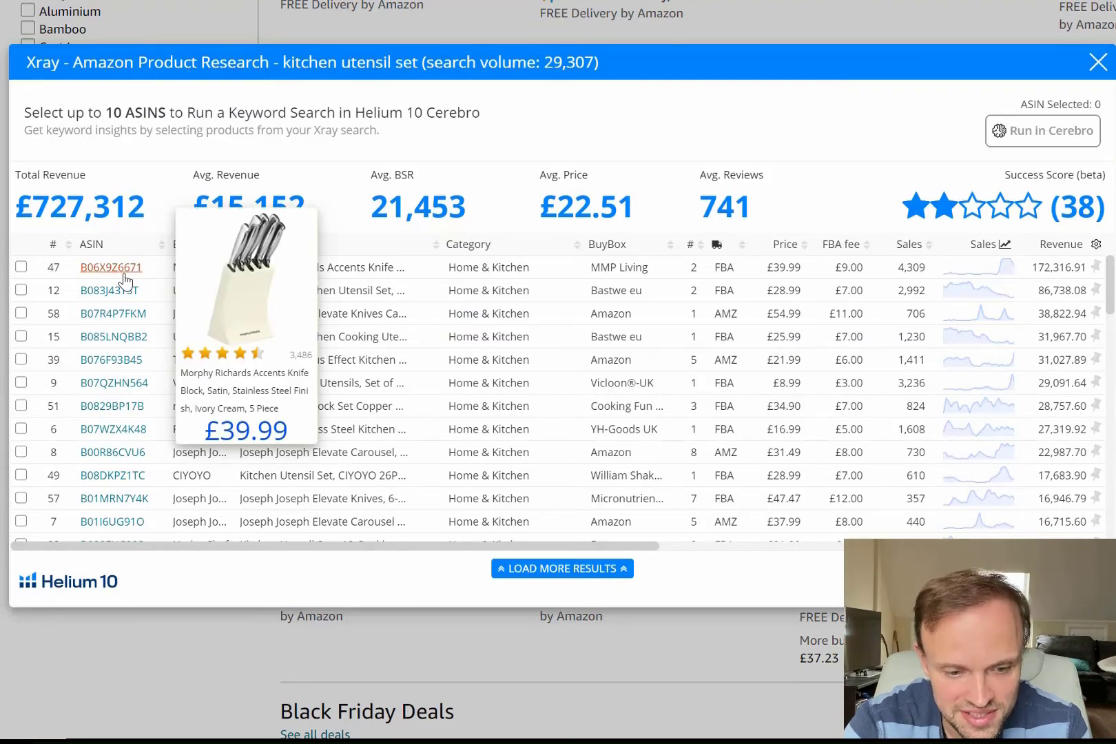
mouse_move(123, 298)
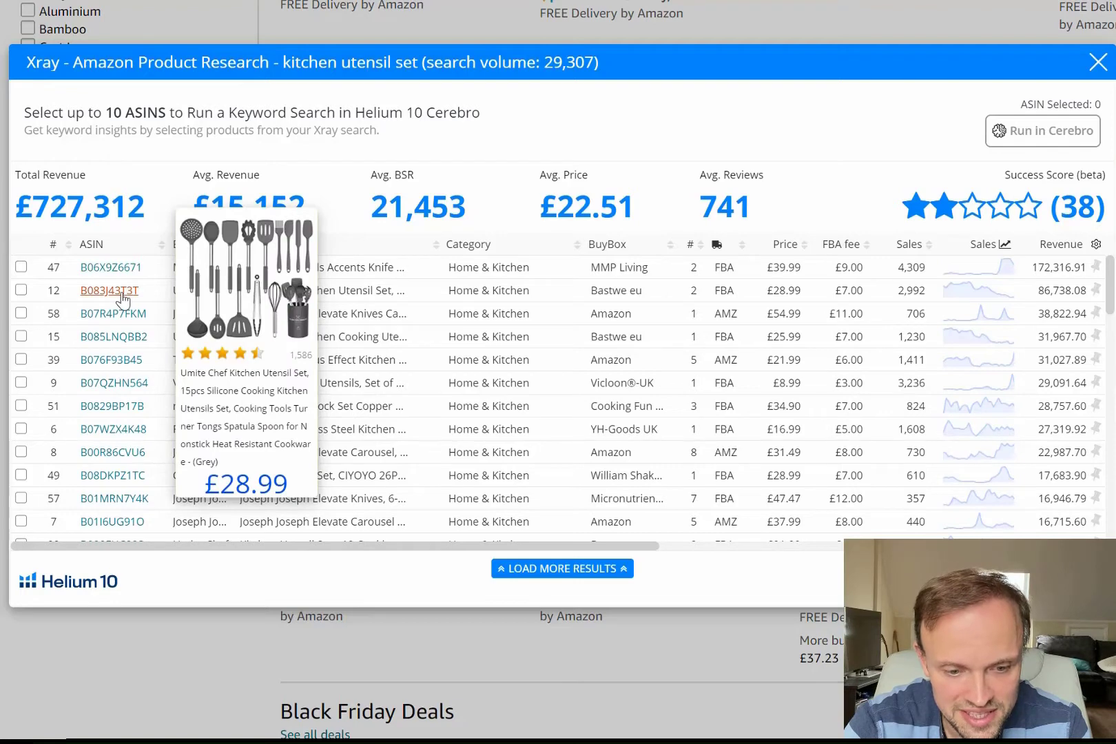
left_click(21, 289)
mouse_move(118, 299)
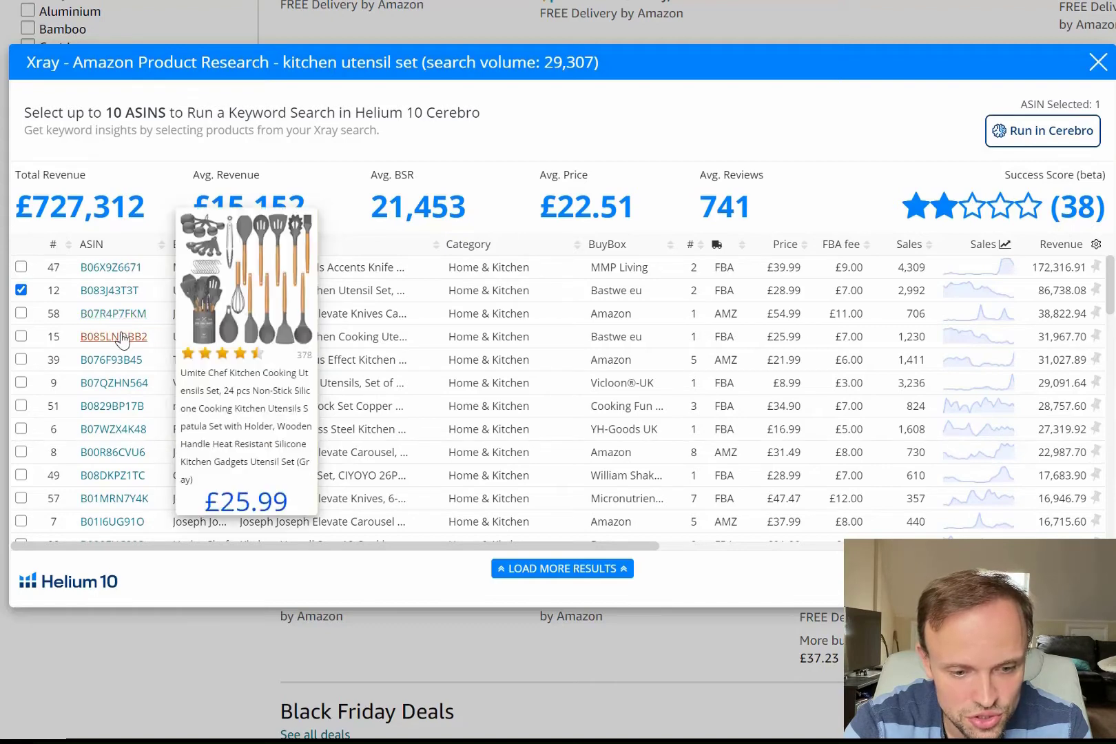
left_click(20, 336)
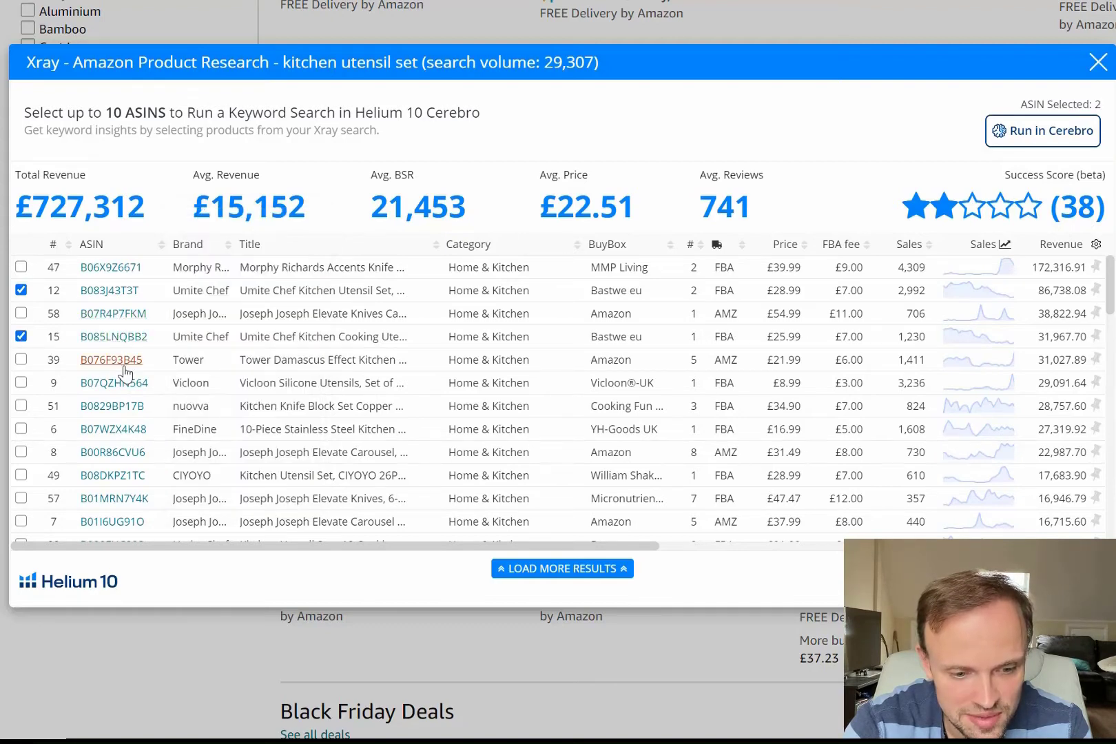
mouse_move(134, 388)
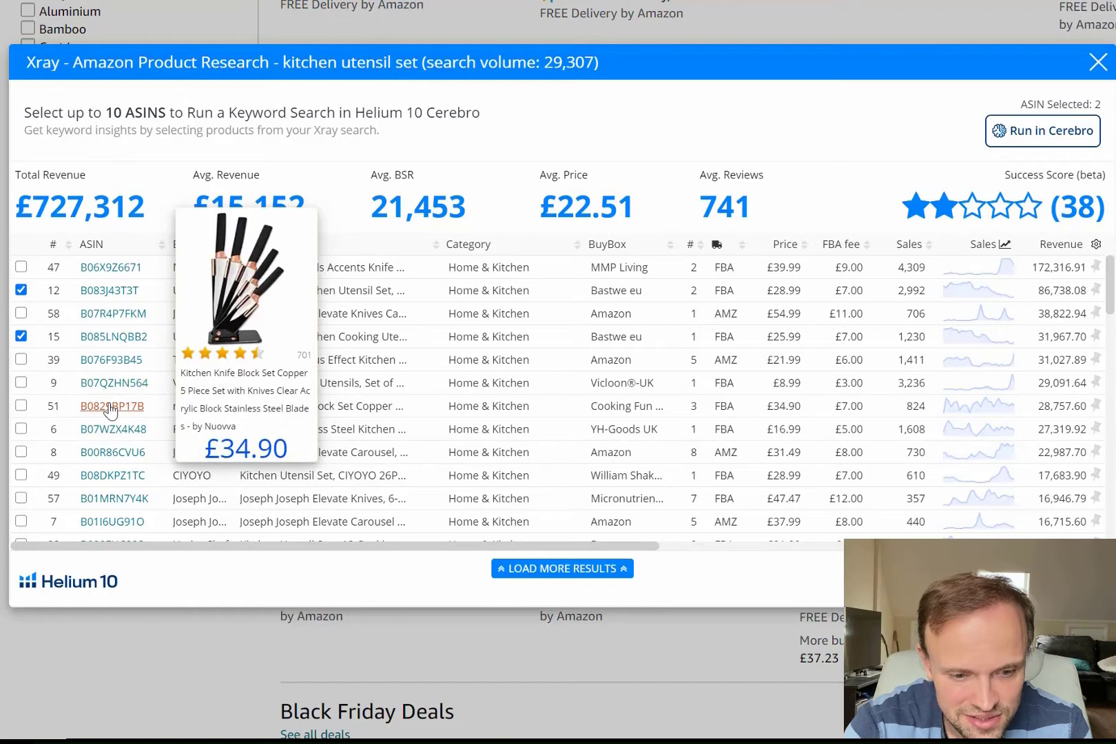
mouse_move(117, 433)
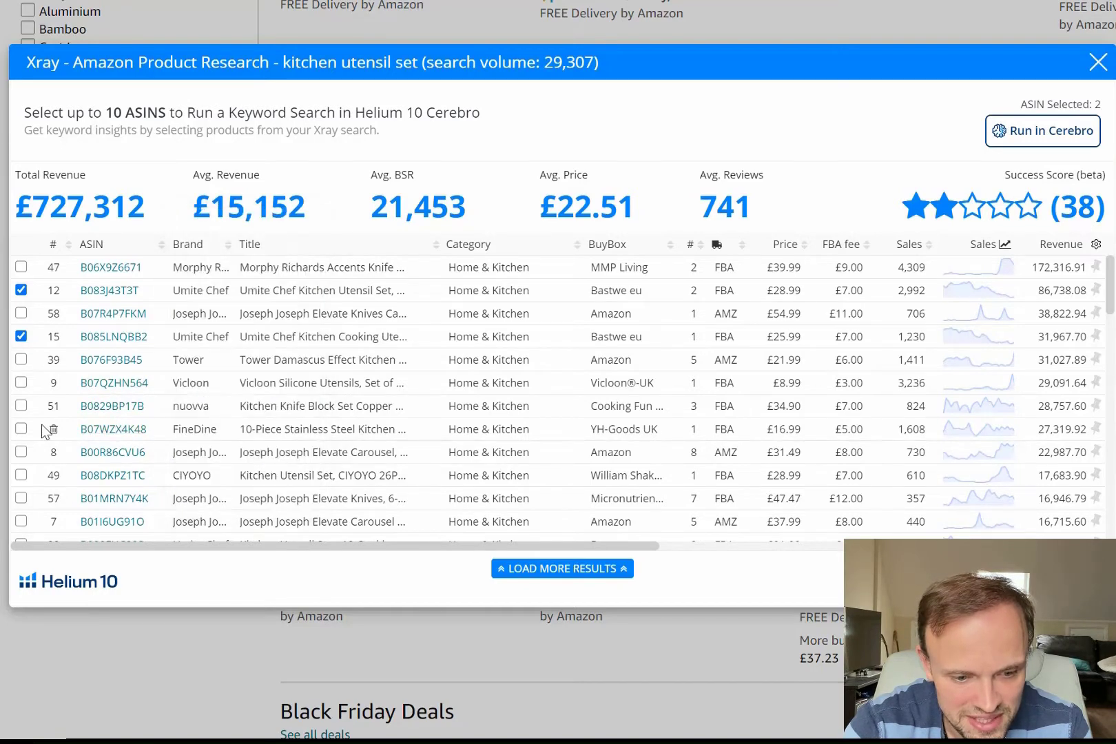
left_click(21, 429)
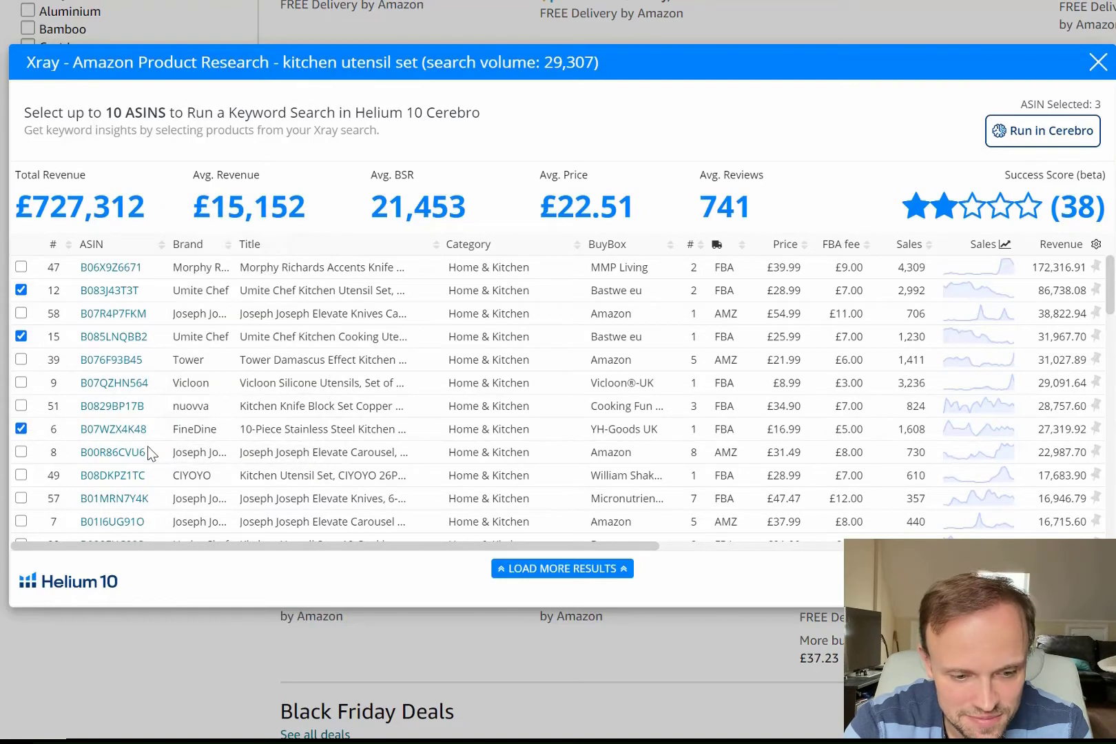
Add the utensil sets B00R86CVU6, B08DKPZ1TC, B01I6UG91O, B088FHC88S, B007AZO28O and B06WGTBGVY to the selected ASINs
scroll(145, 444, "down", 1)
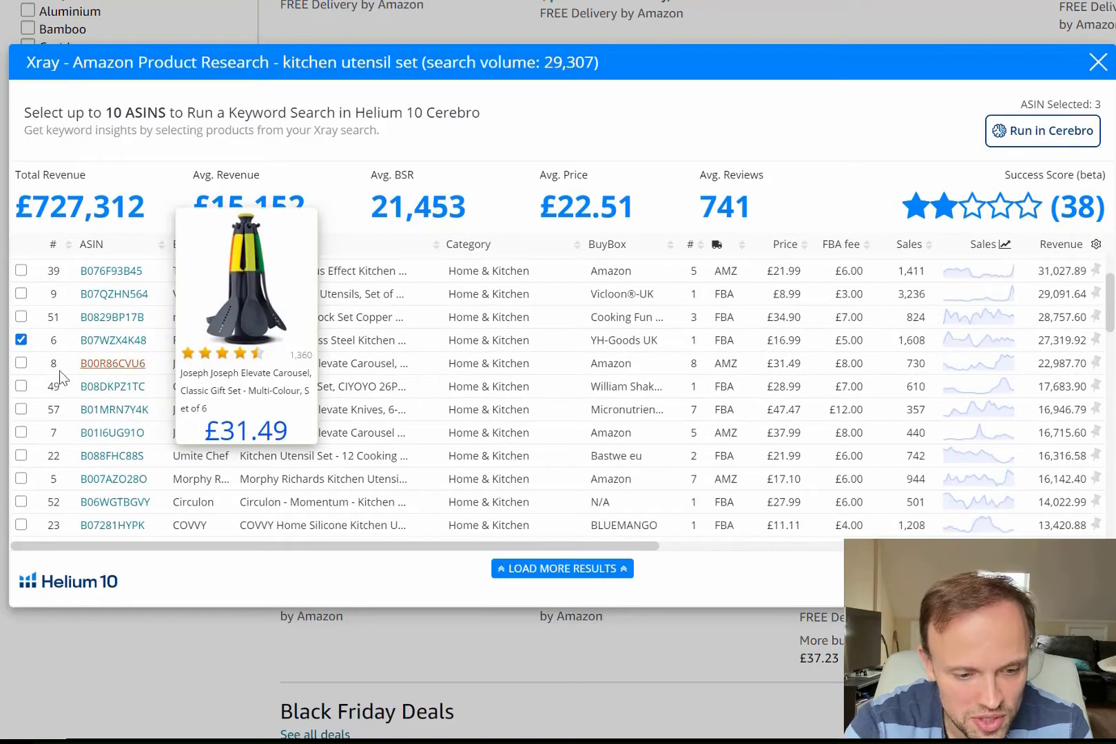
left_click(22, 364)
mouse_move(94, 392)
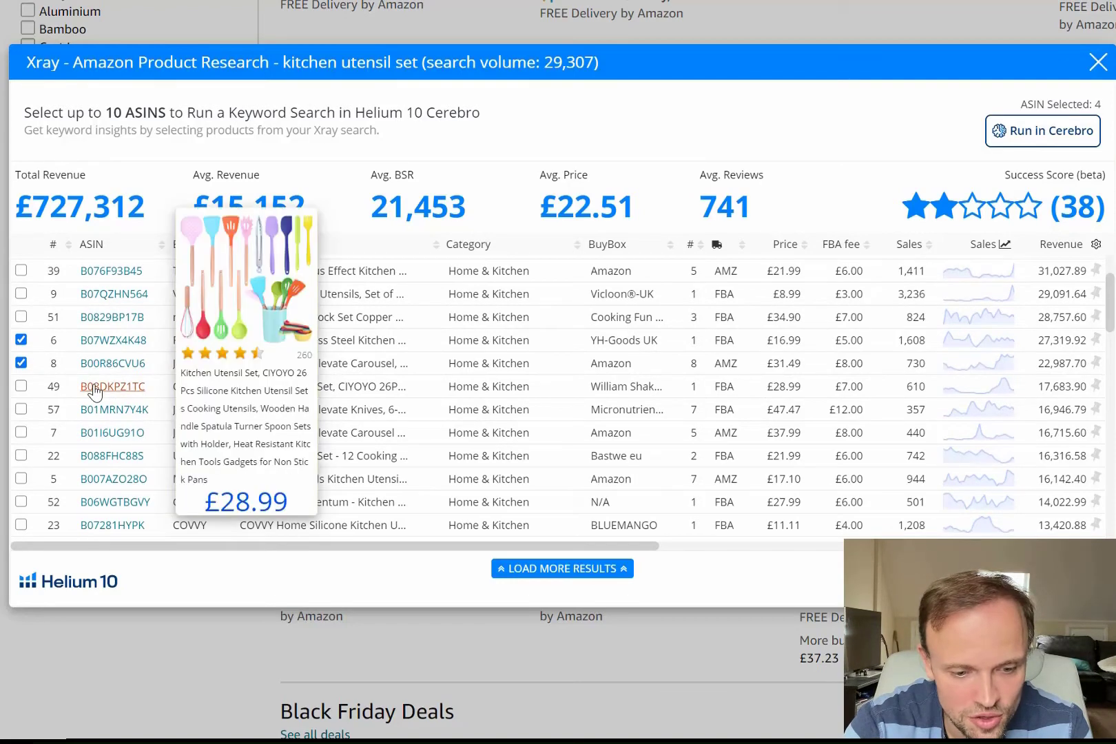
left_click(22, 388)
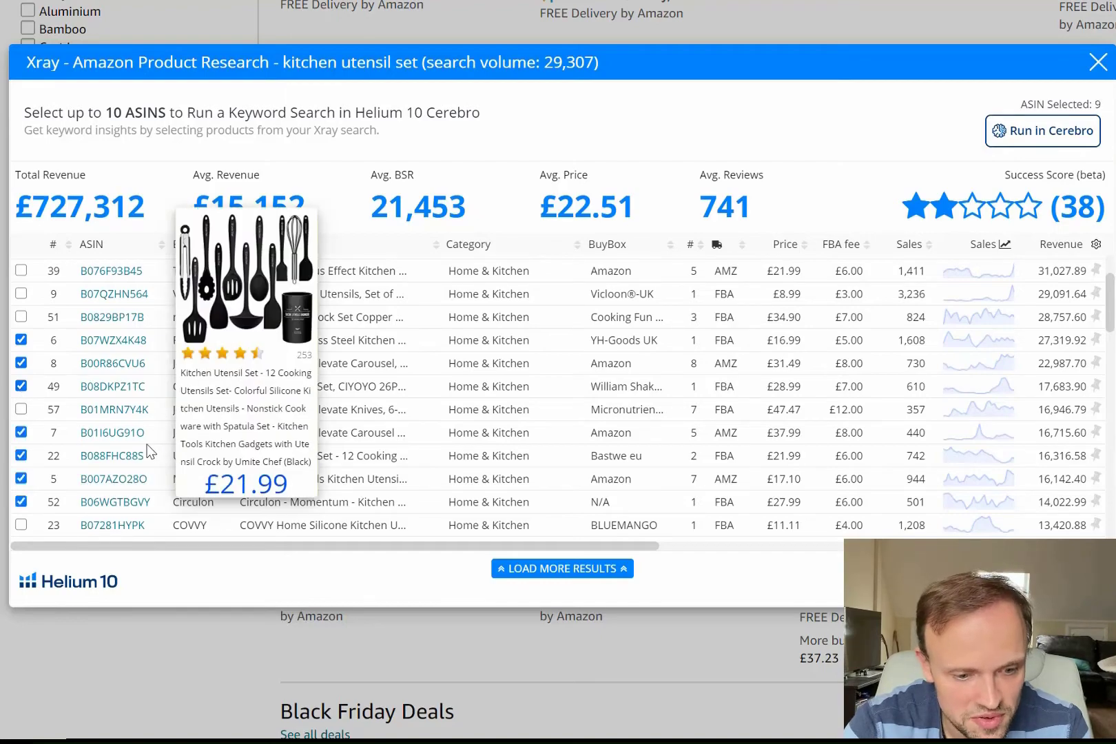
scroll(110, 422, "up", 1)
scroll(103, 421, "up", 5)
scroll(98, 392, "down", 8)
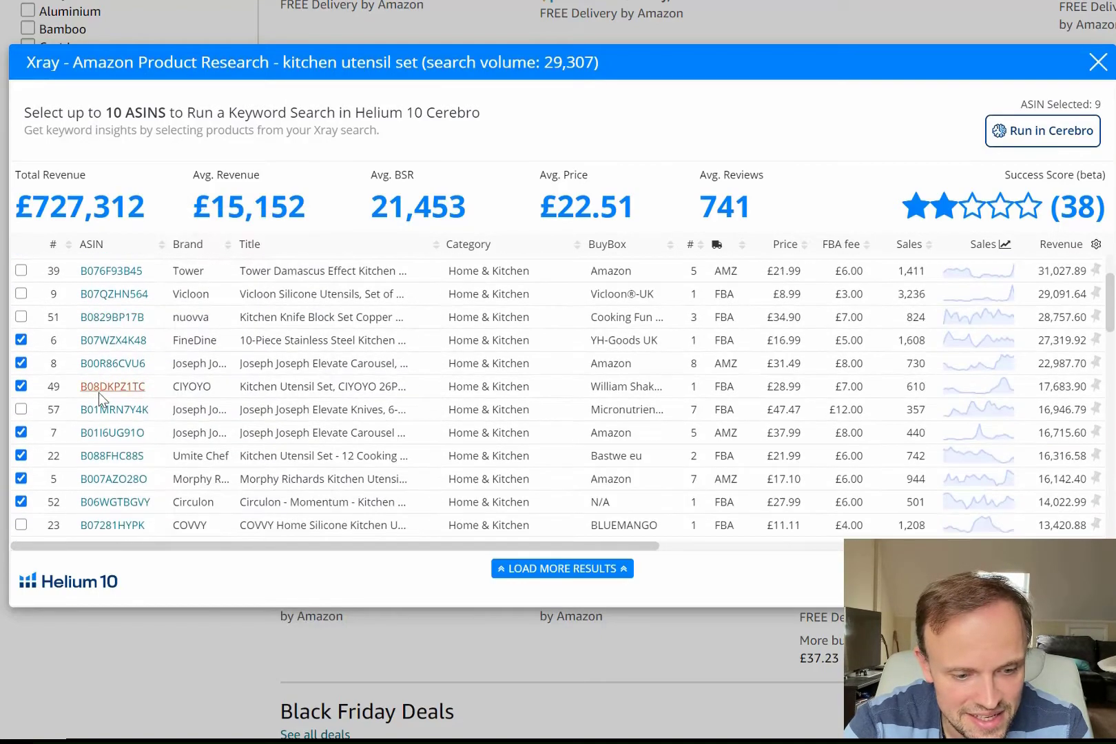
scroll(98, 398, "down", 1)
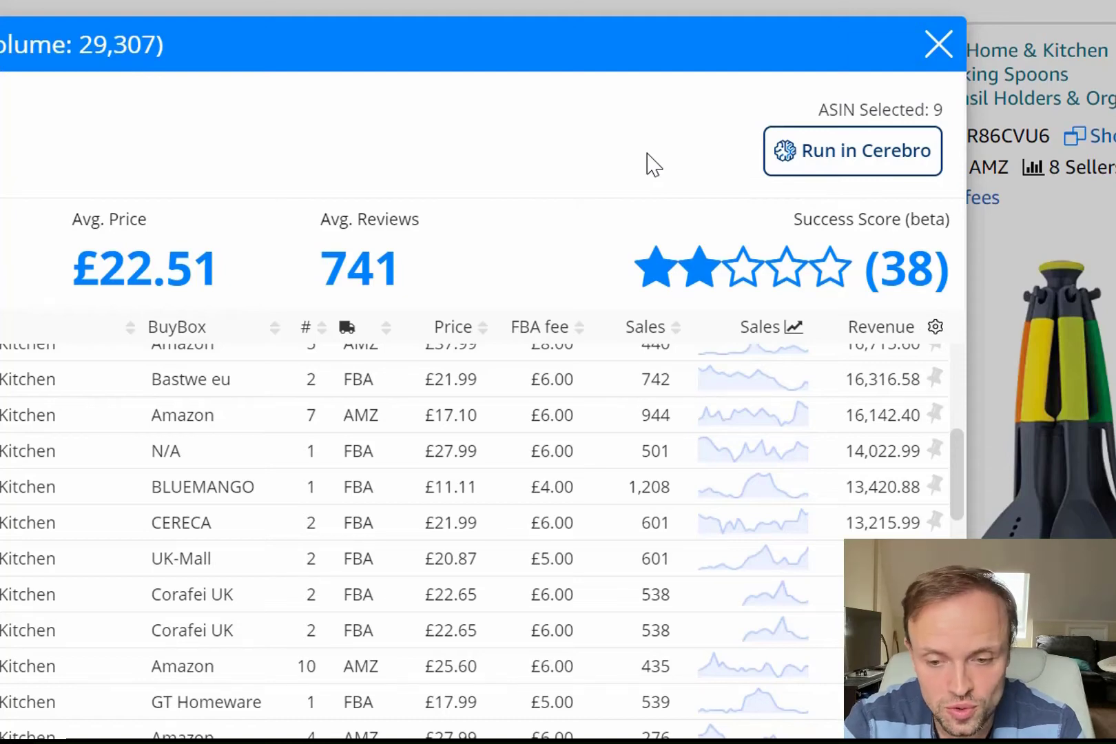
Run the selected ASINs in Cerebro and add the ELECTRAPICK competitor B07K55D1TJ as the tenth ASIN
left_click(827, 165)
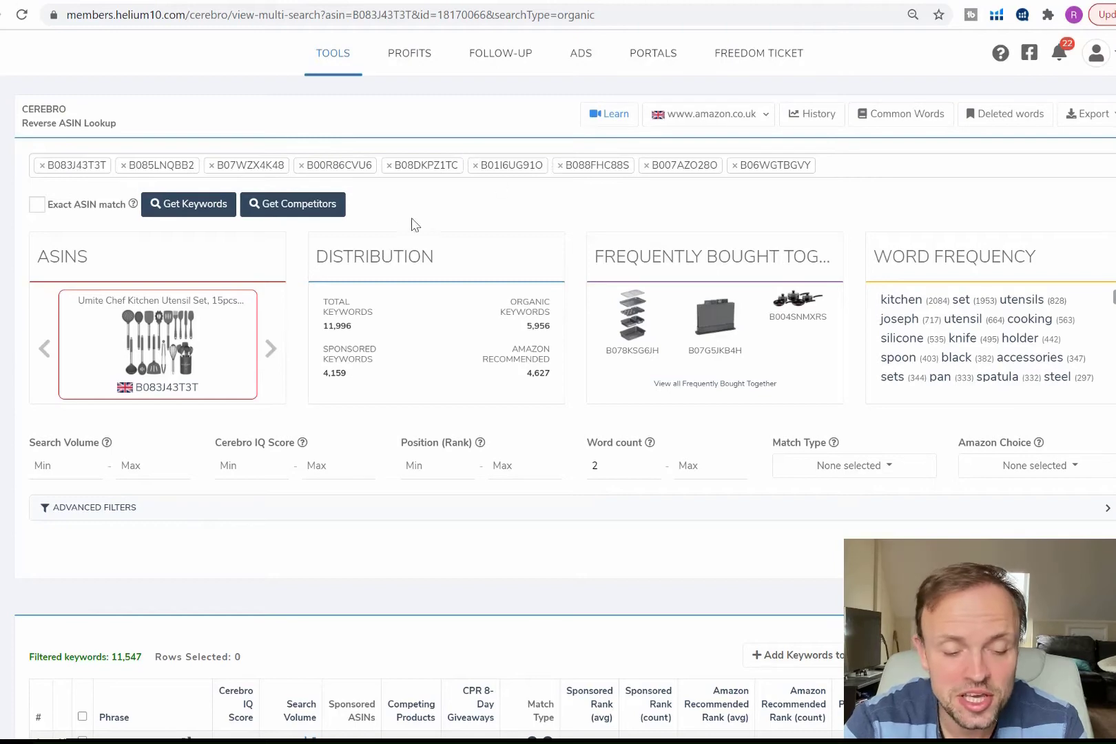
left_click(289, 210)
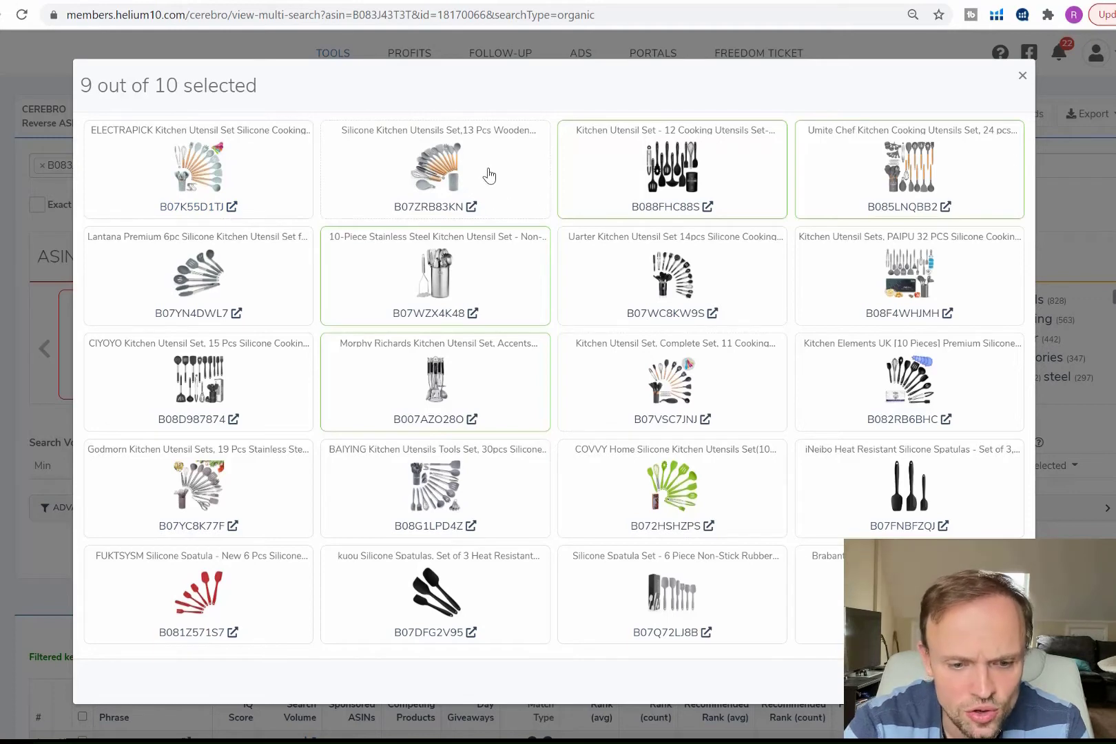
left_click(299, 181)
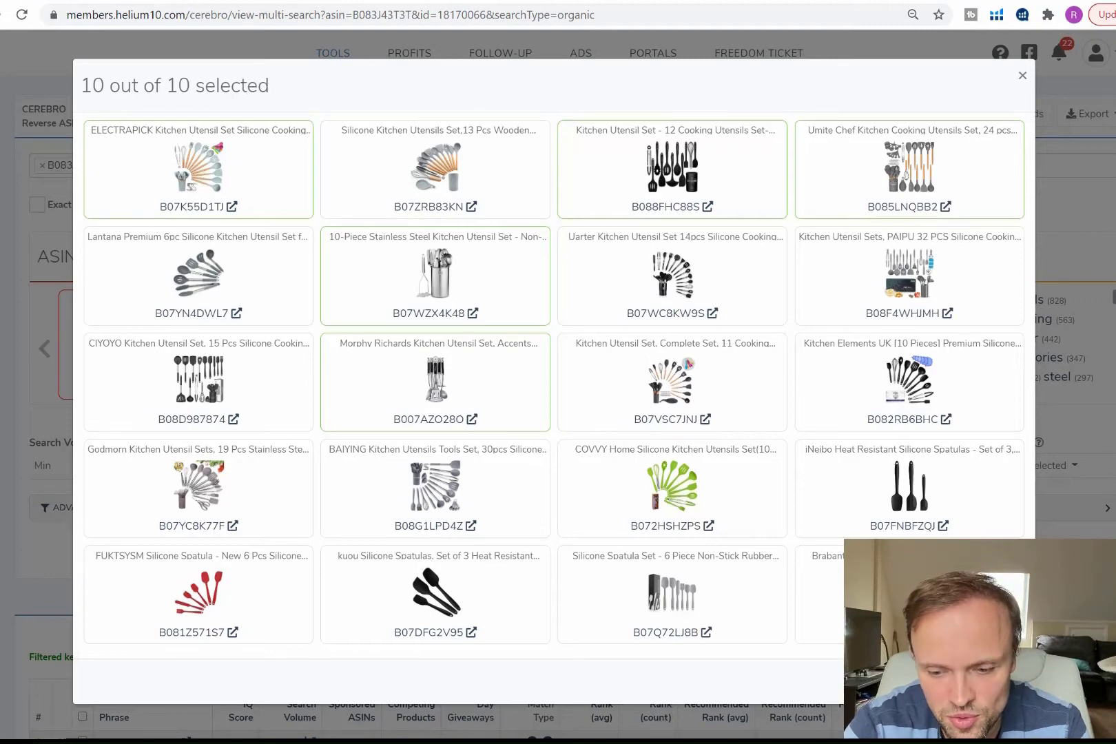
left_click(991, 681)
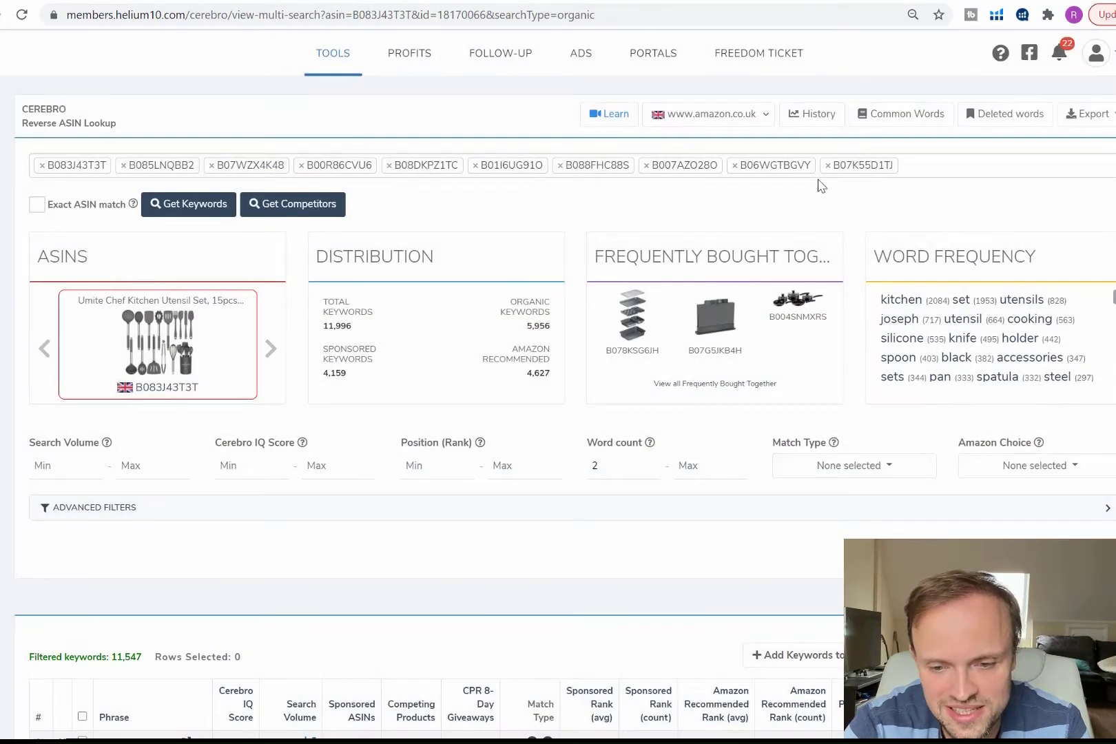
Get the keywords for all ten ASINs and examine the word frequency overview
left_click(209, 210)
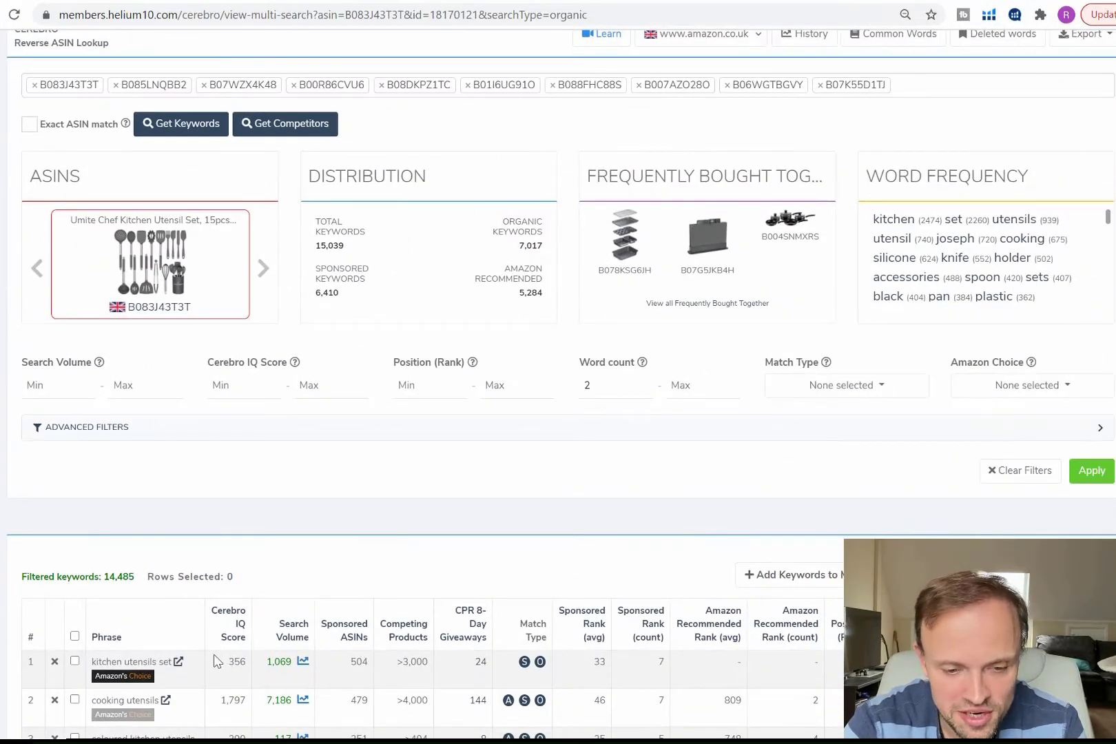
scroll(215, 661, "up", 1)
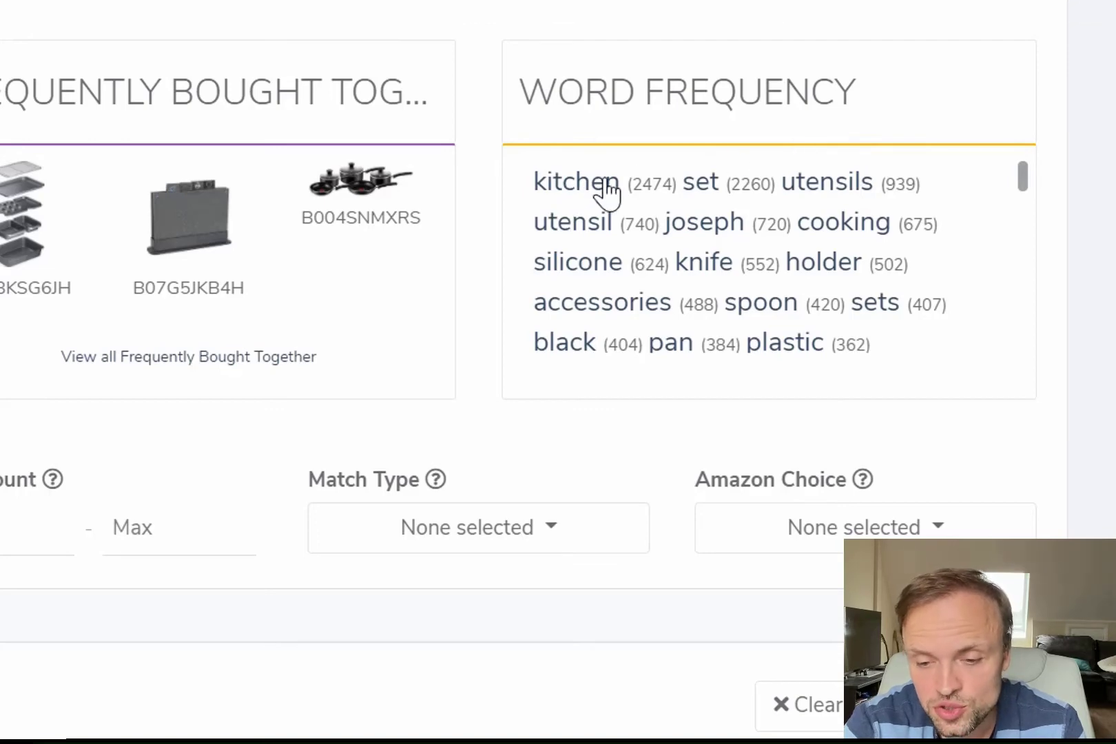
Limit the keywords to phrases with a minimum word count of 2 and review the filtered keyword list
mouse_move(759, 134)
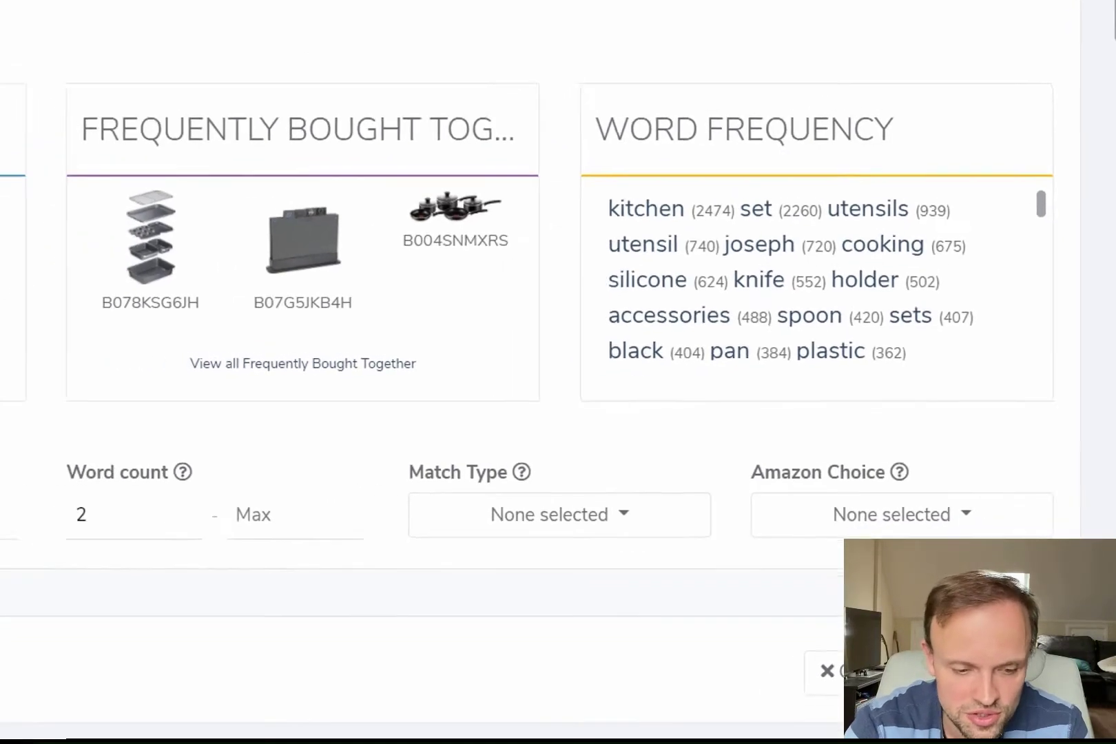
scroll(368, 412, "down", 1)
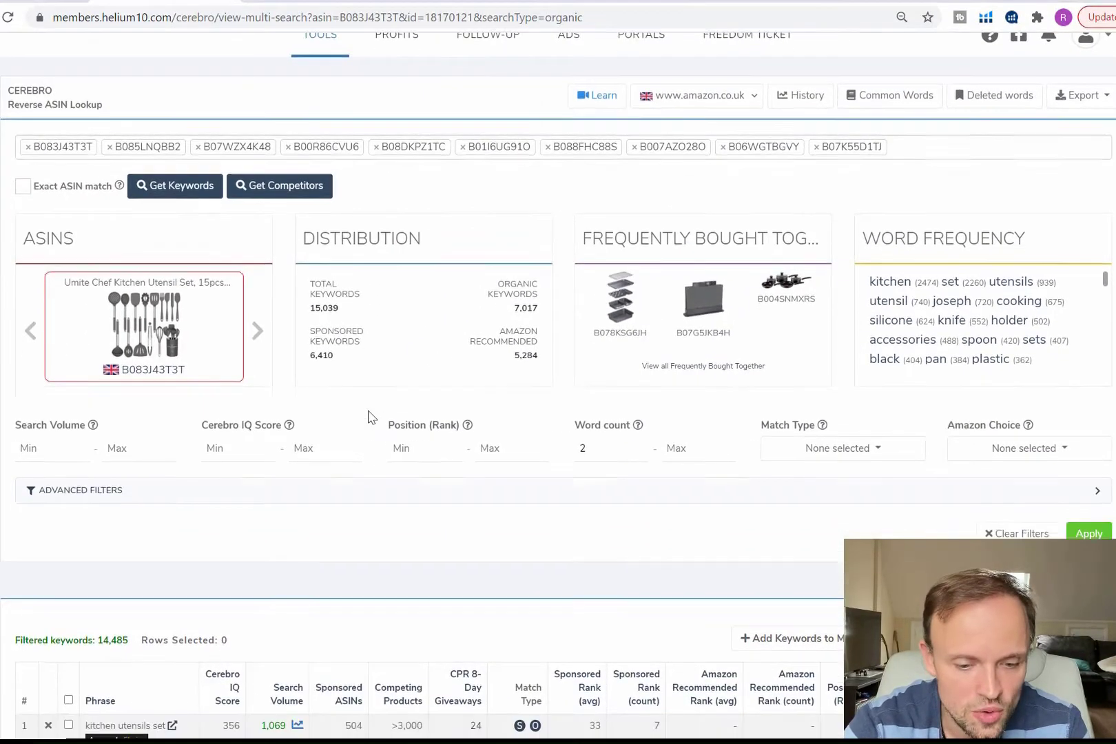
scroll(368, 413, "down", 2)
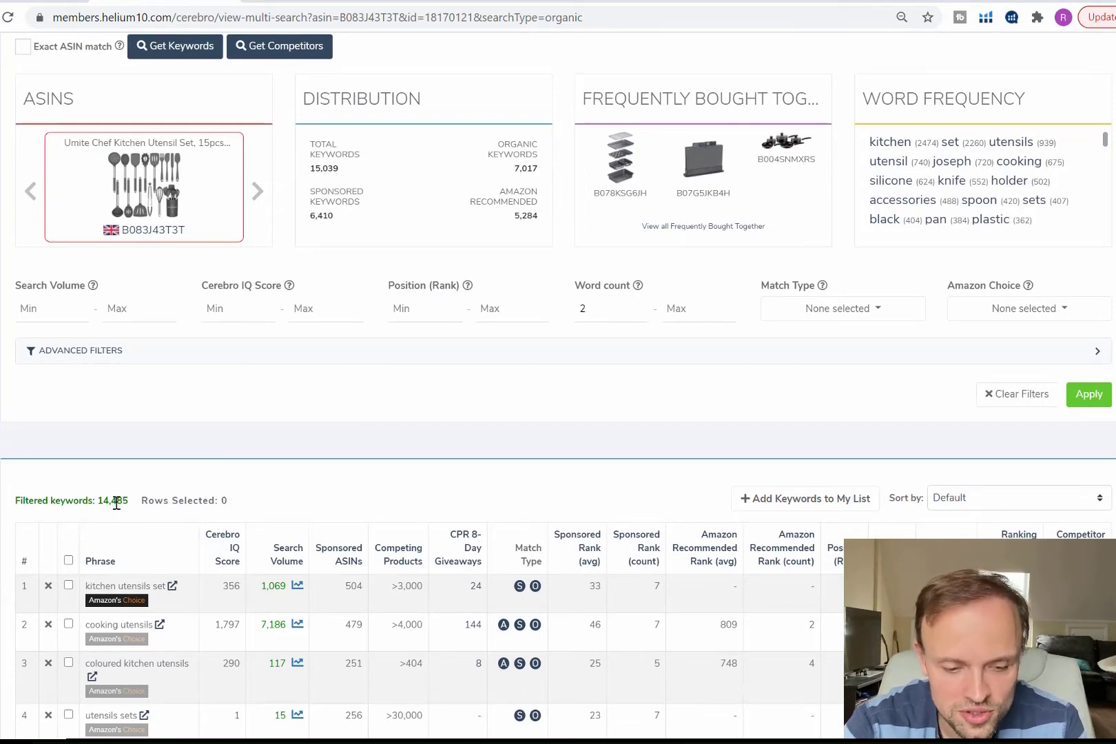
mouse_move(144, 549)
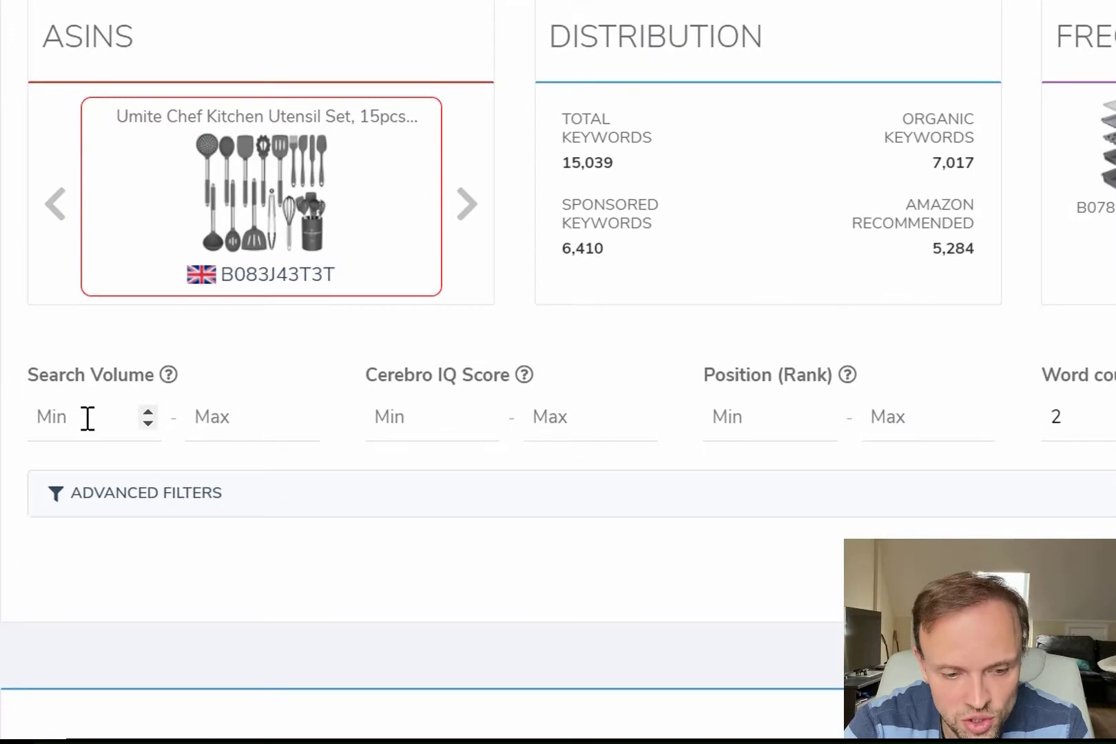
Set the minimum search volume to 500 and the position rank range to 1–100
left_click(86, 417)
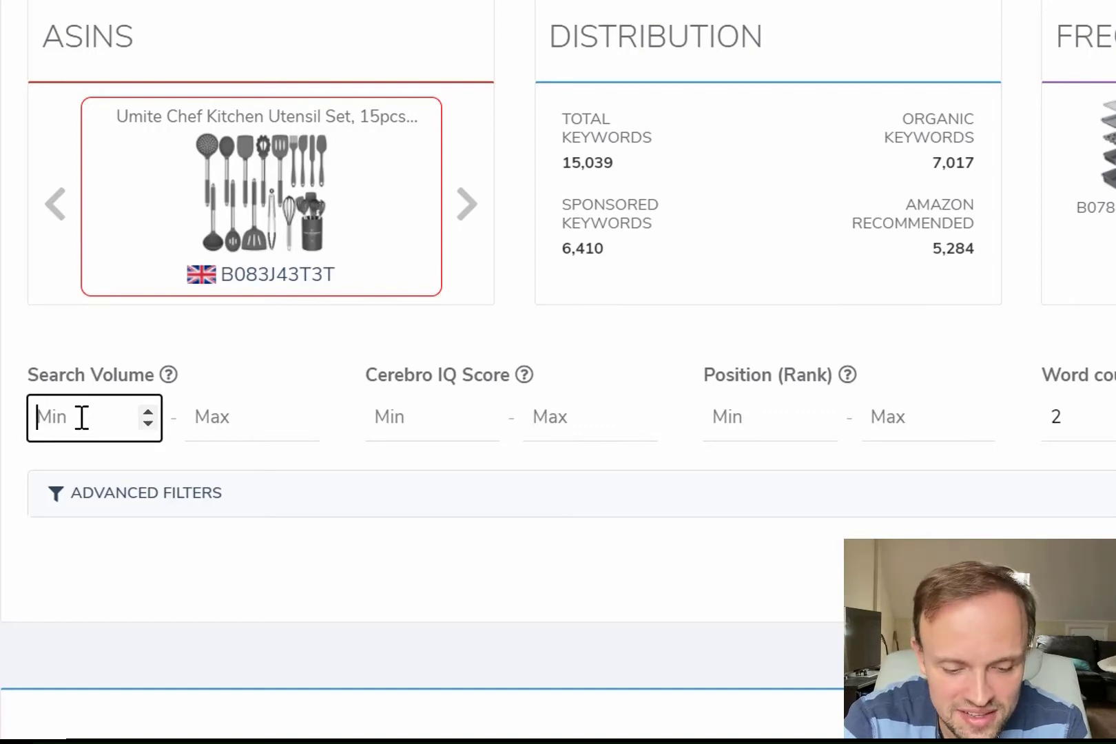
type("500")
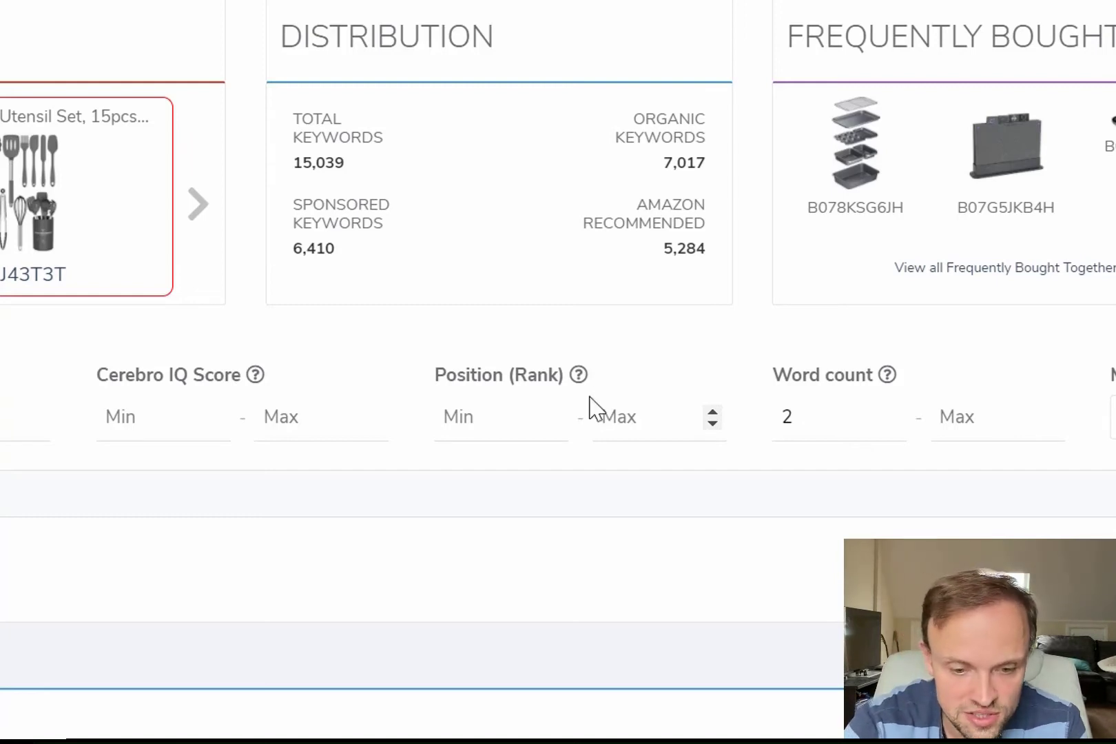
left_click(507, 423)
type("1")
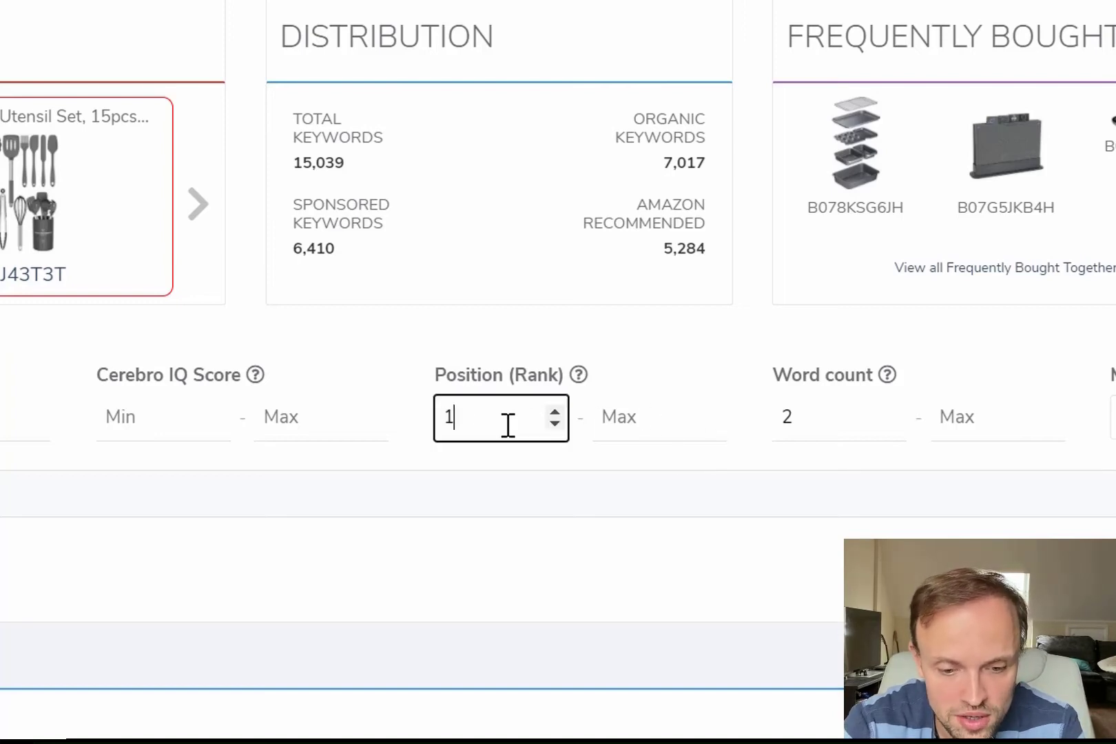
left_click(639, 417)
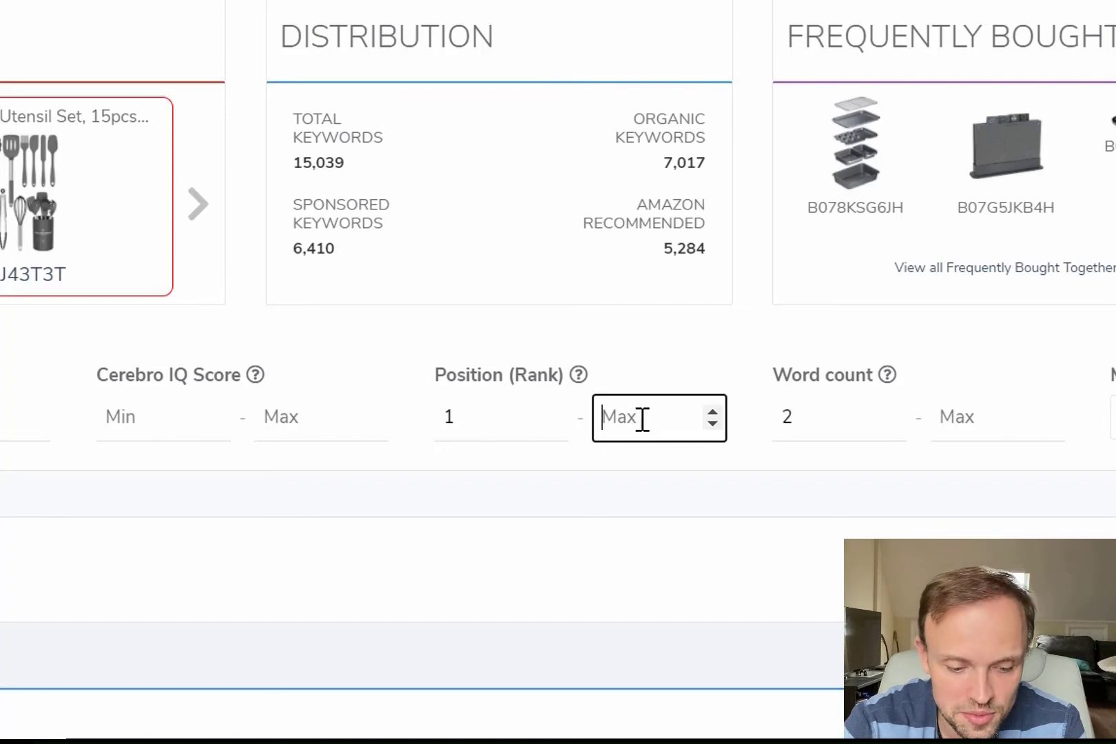
type("100")
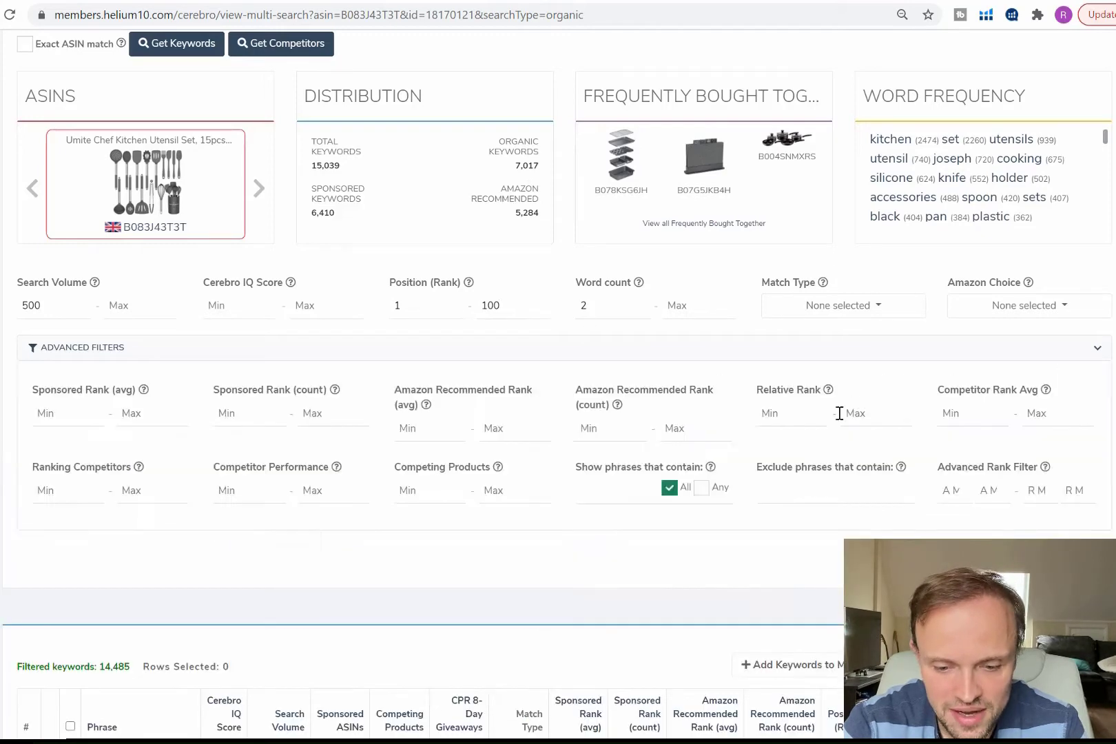
Expand the advanced filters, exclude phrases containing "joseph" and apply the filters to the keyword list
left_click(1064, 353)
scroll(262, 511, "down", 1)
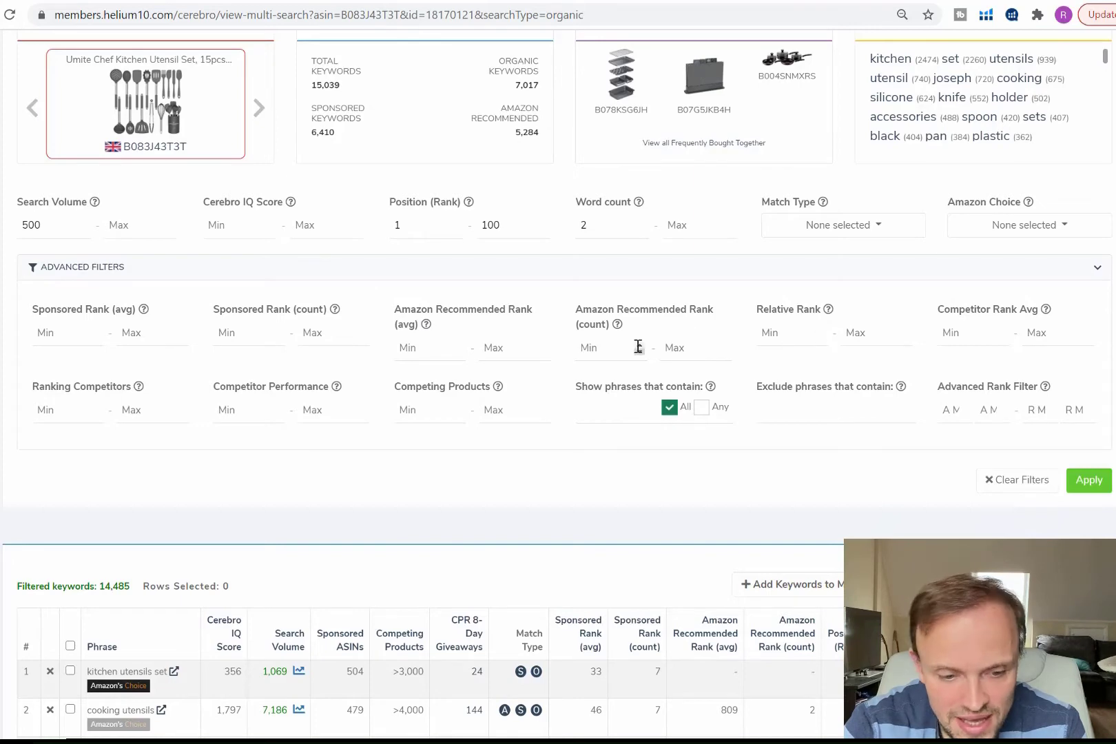
scroll(100, 434, "down", 1)
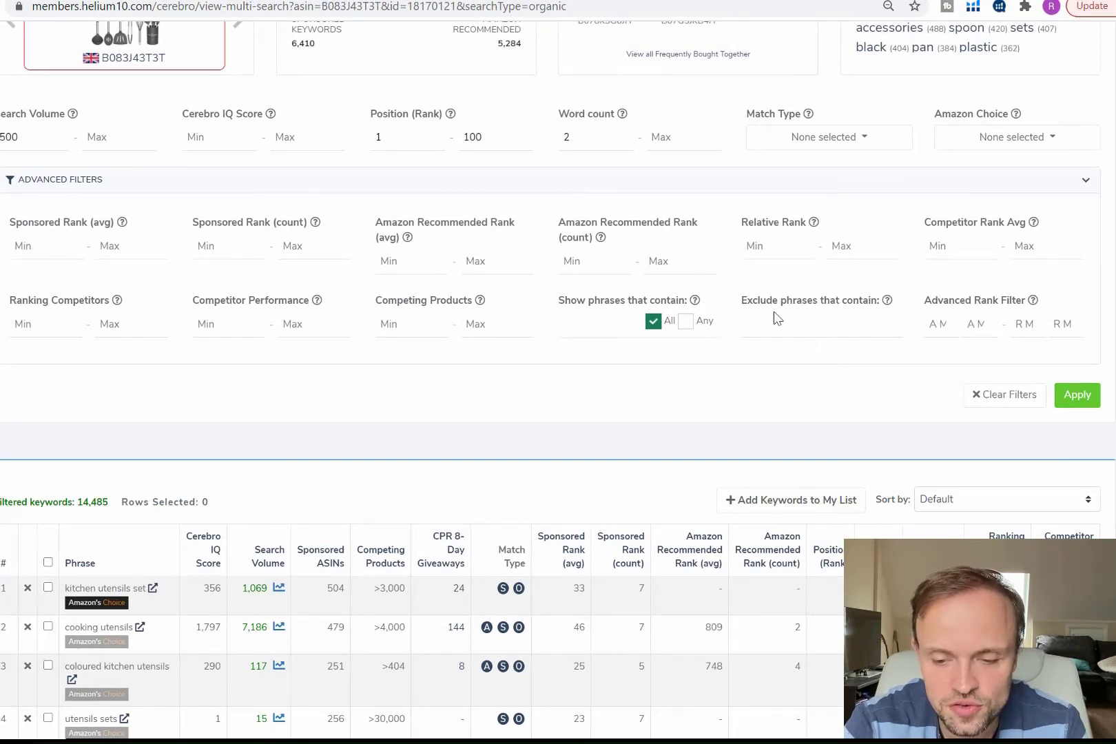
scroll(854, 355, "up", 1)
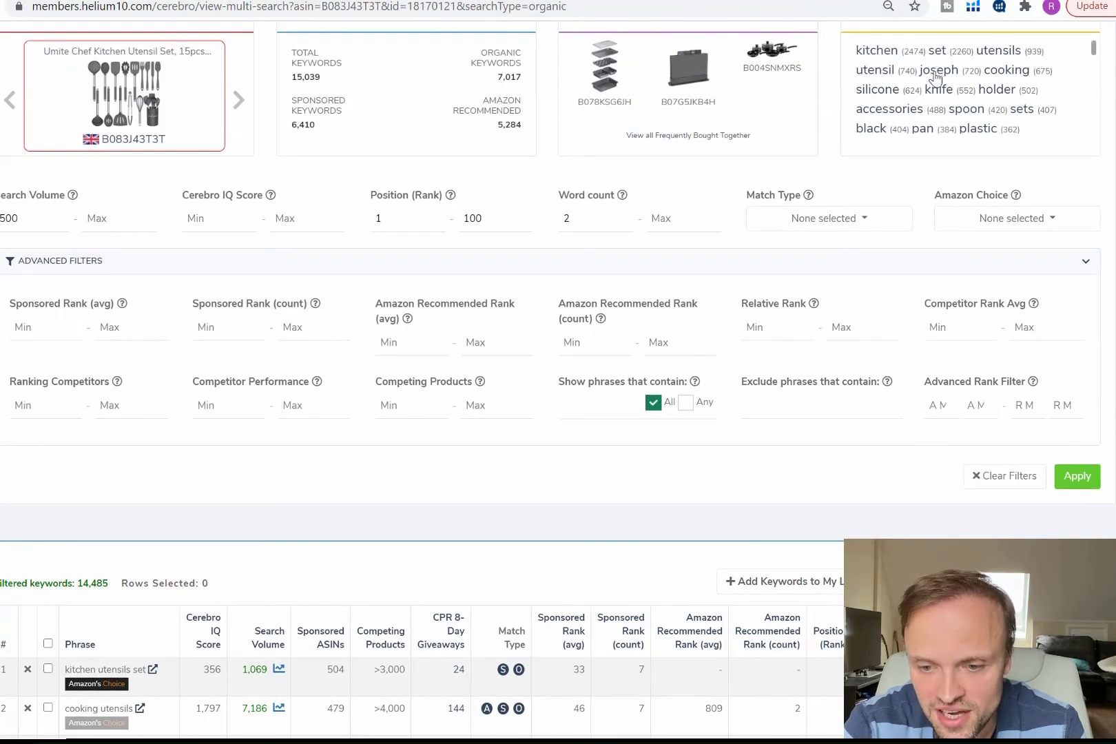
left_click(805, 406)
type("joseph")
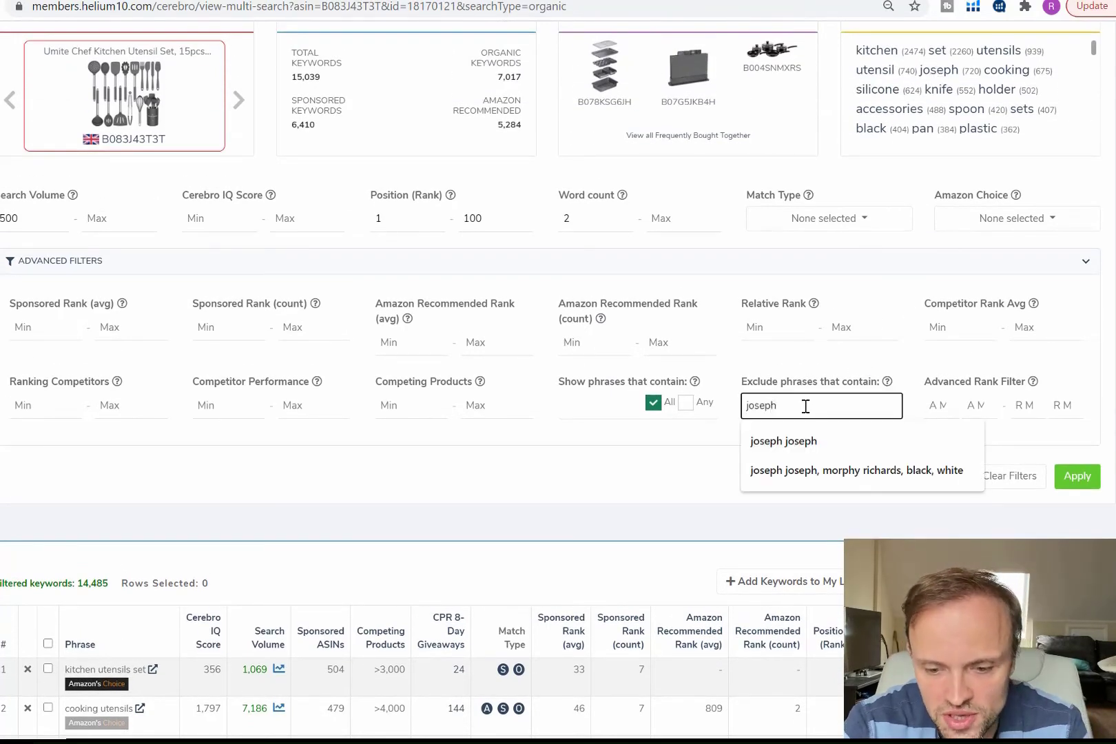
left_click(579, 471)
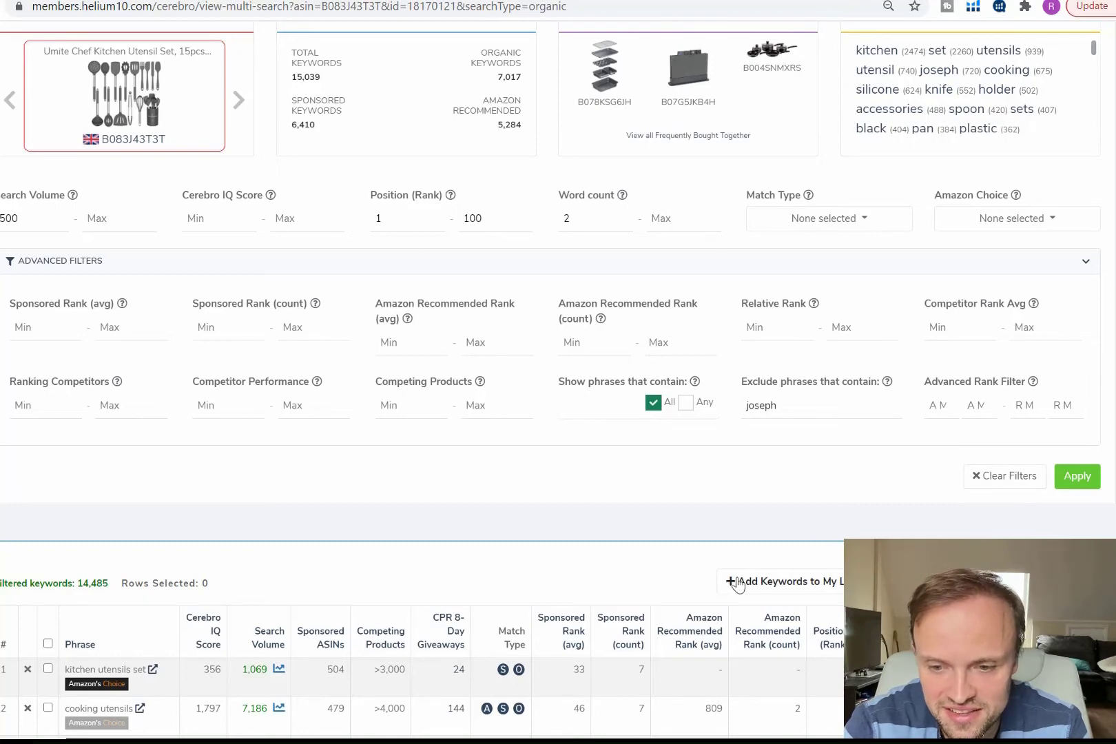
left_click(1076, 482)
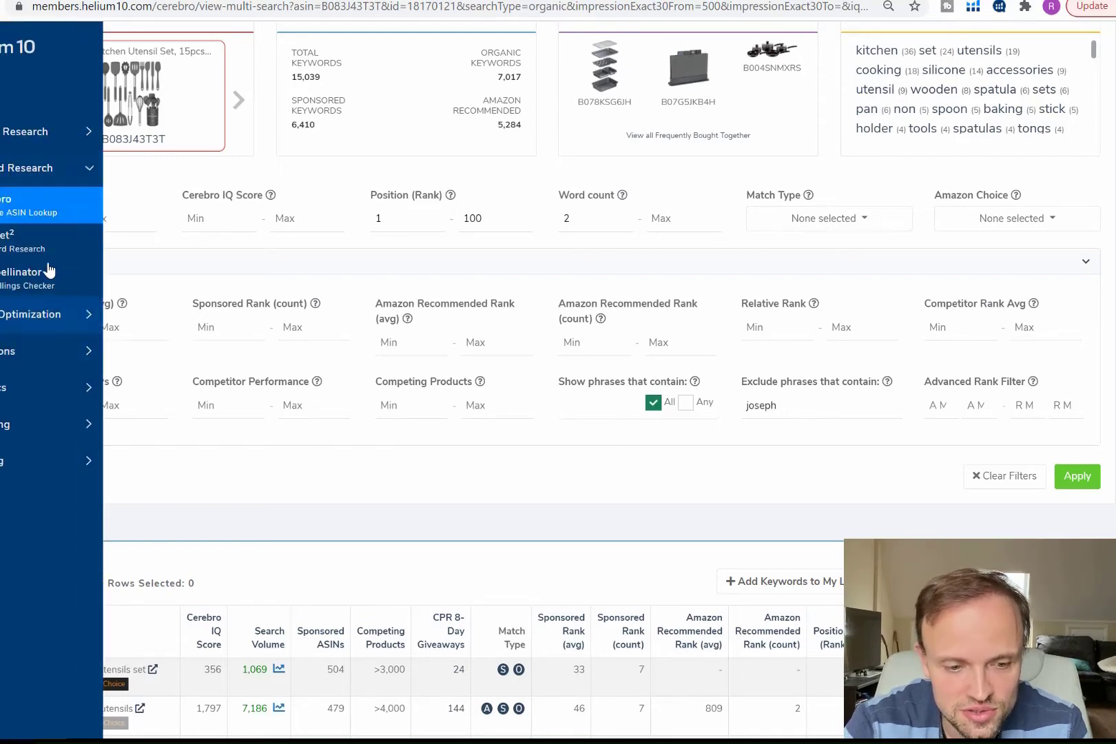
Lower the minimum search volume to 100 and reapply the filters
double_click(13, 218)
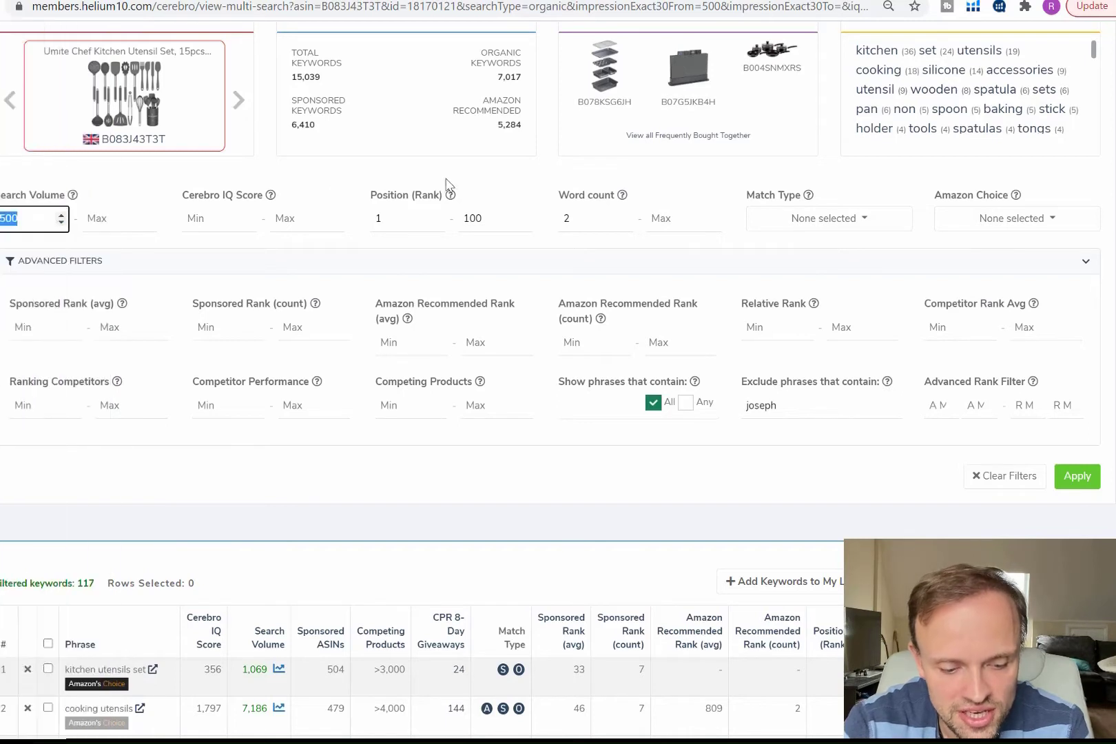
type("1")
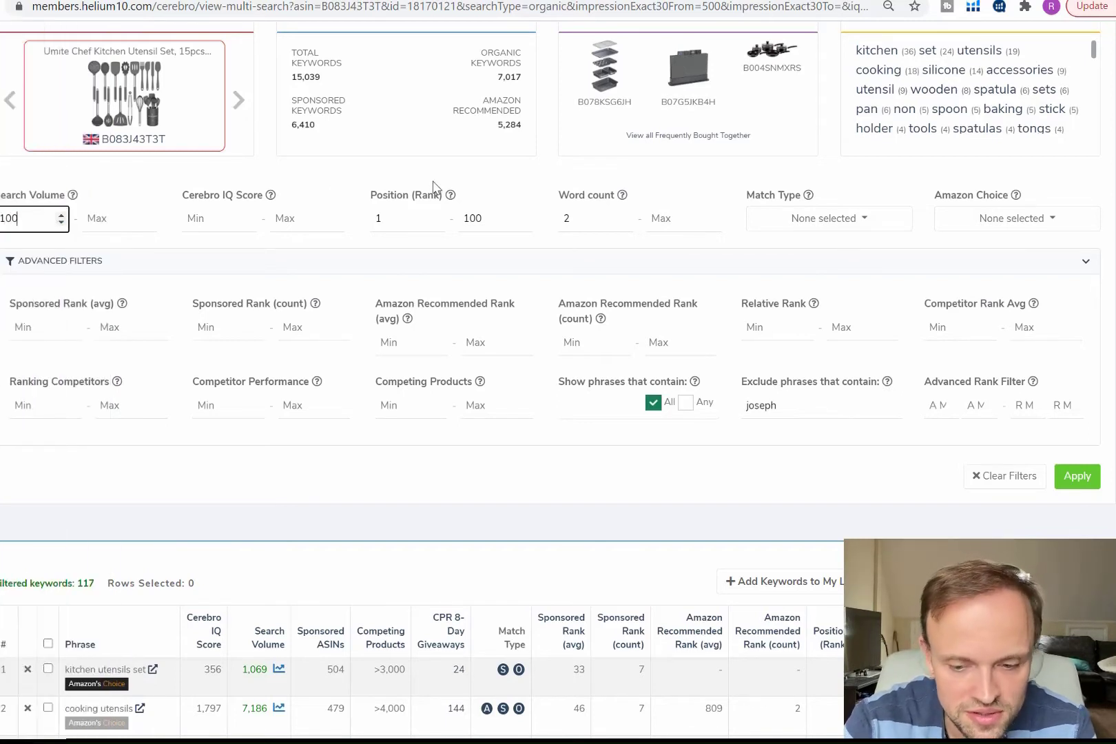
type("00")
left_click(1086, 489)
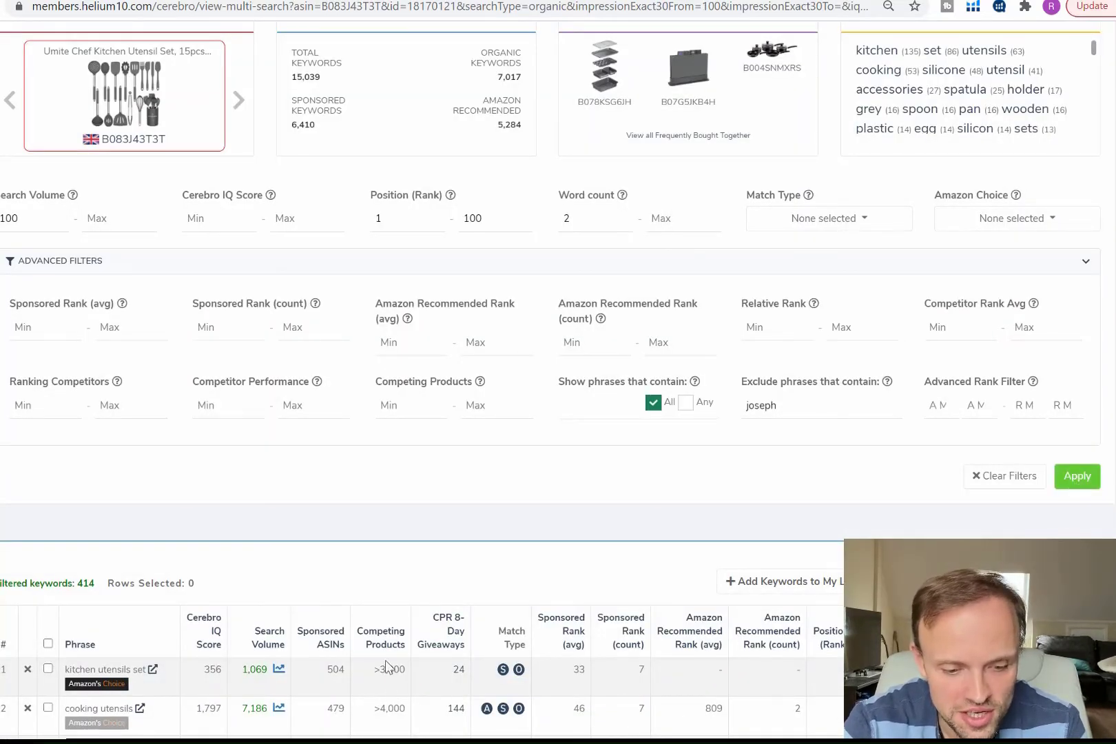
Set the minimum number of ranking competitors to 2 and reapply the filters
scroll(323, 665, "down", 3)
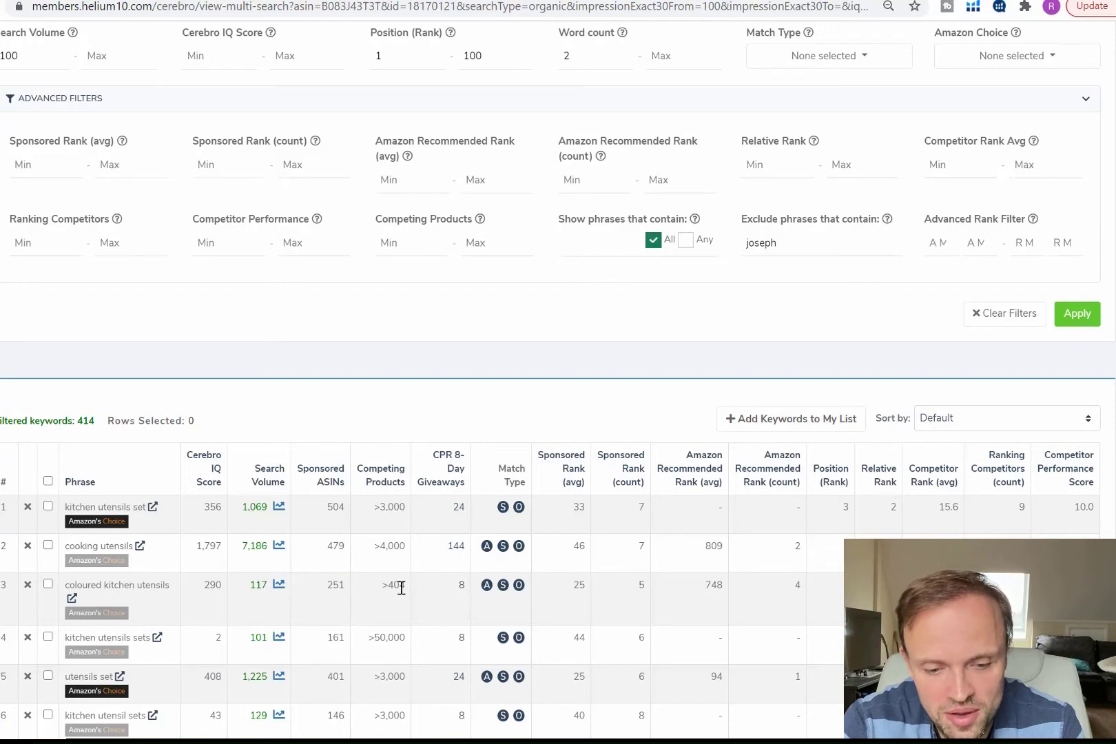
mouse_move(391, 584)
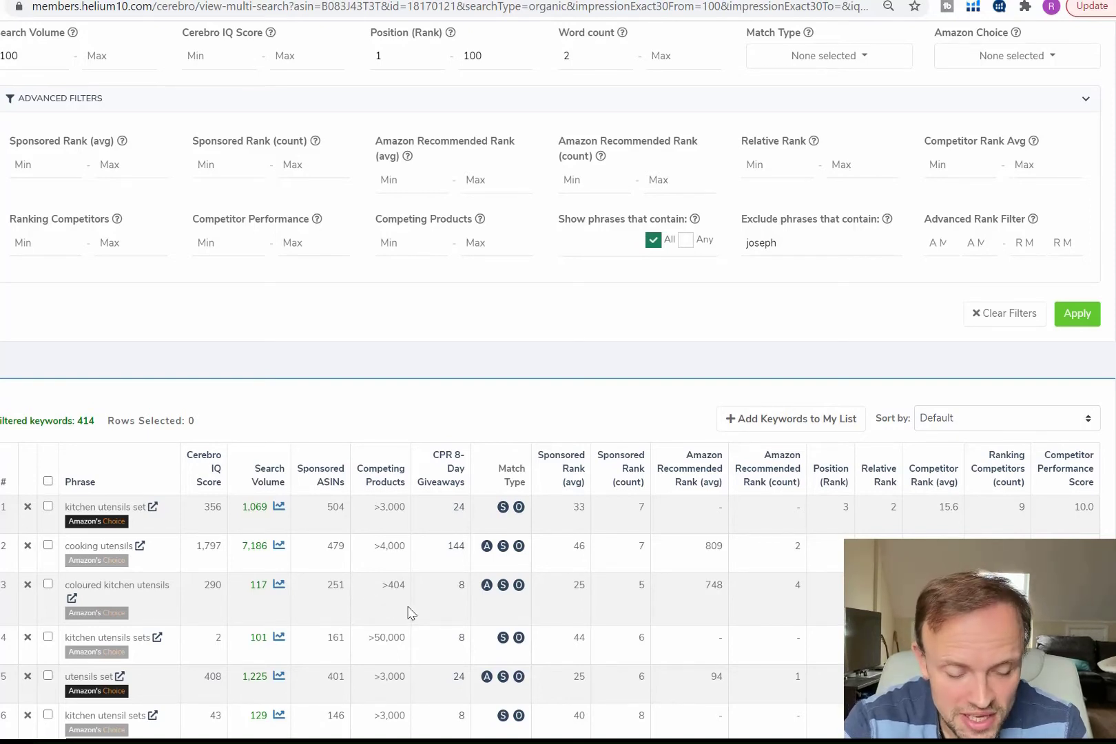
left_click(41, 248)
type("2")
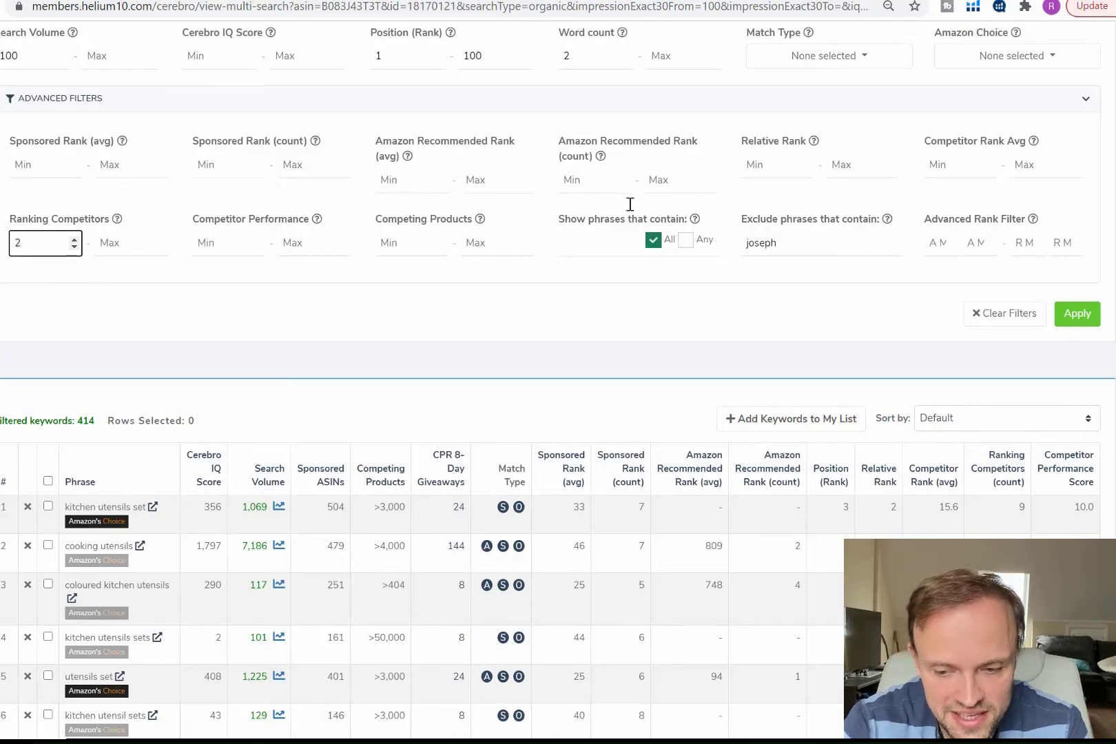
left_click(1078, 318)
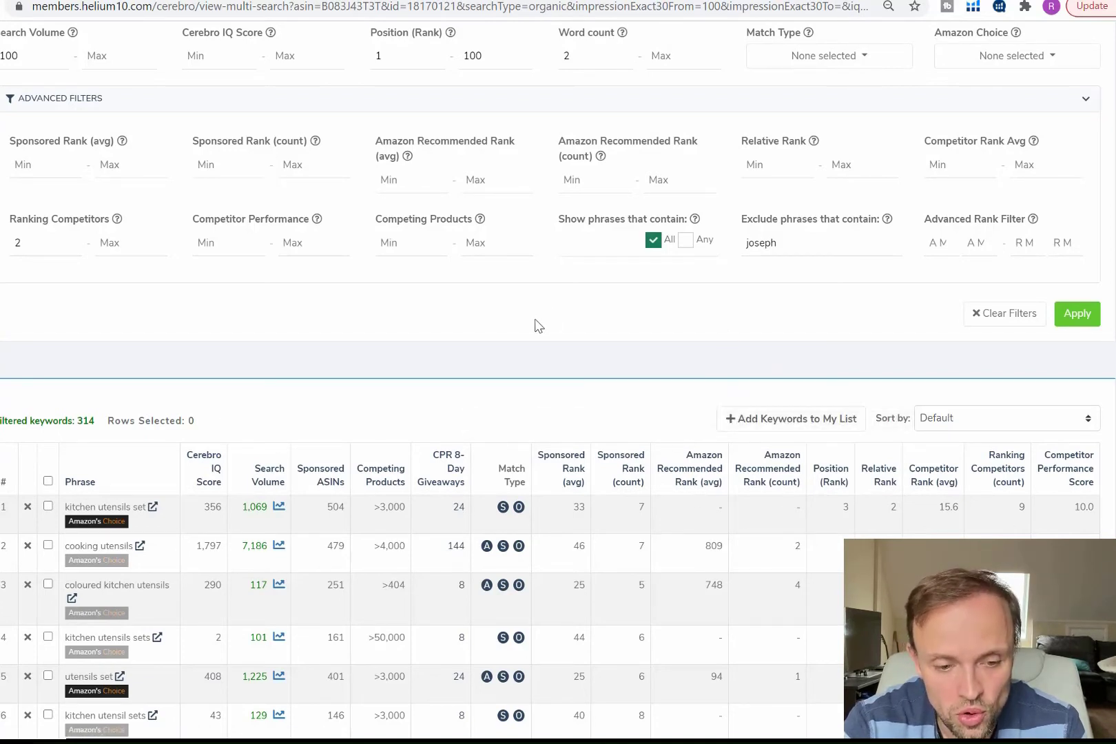
Add "blue" and "pink" to the excluded phrases after "joseph" and reapply the filters
scroll(499, 335, "up", 6)
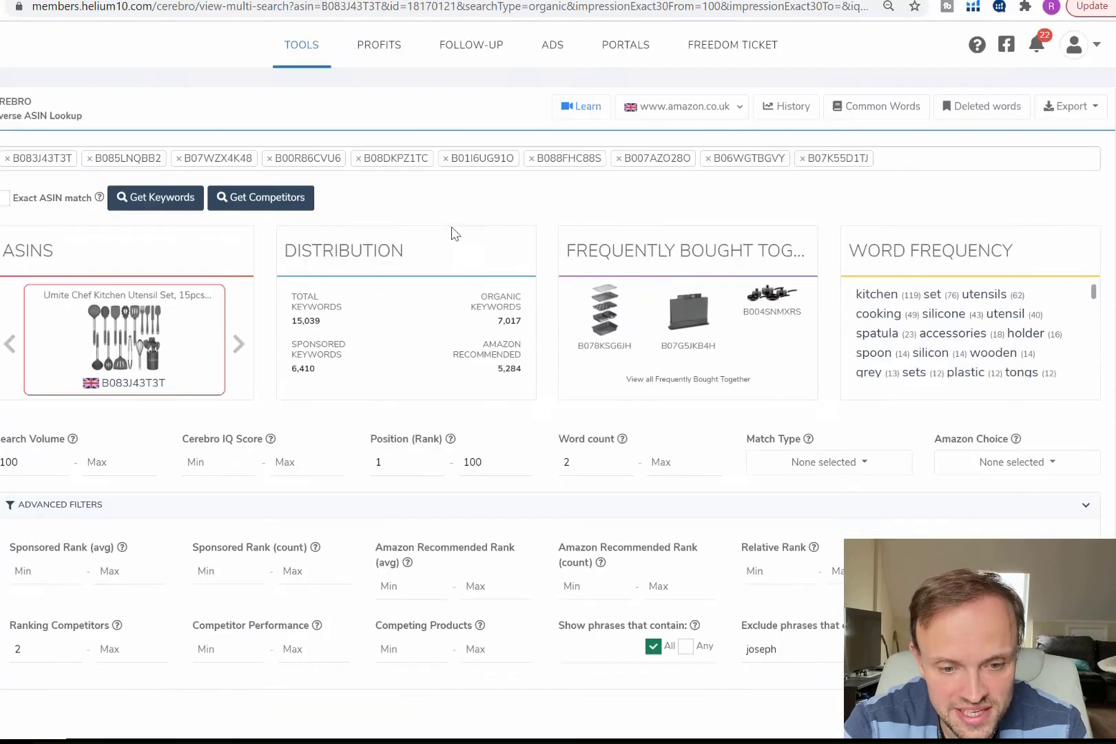
scroll(740, 372, "down", 8)
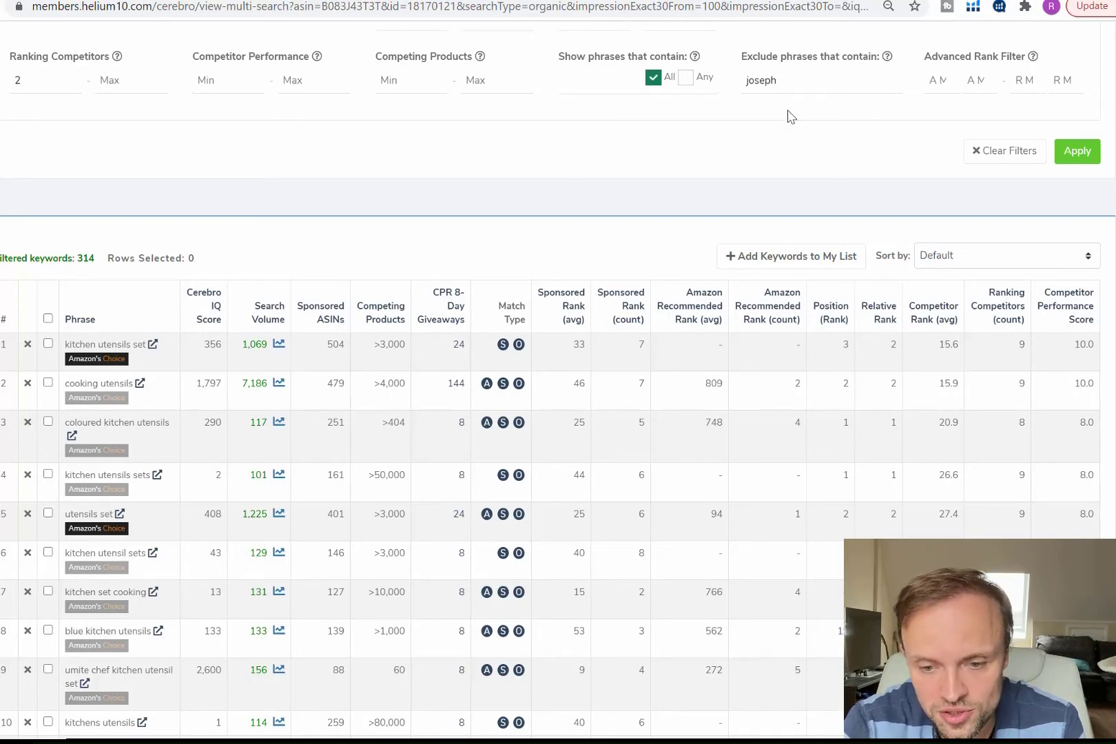
left_click(790, 77)
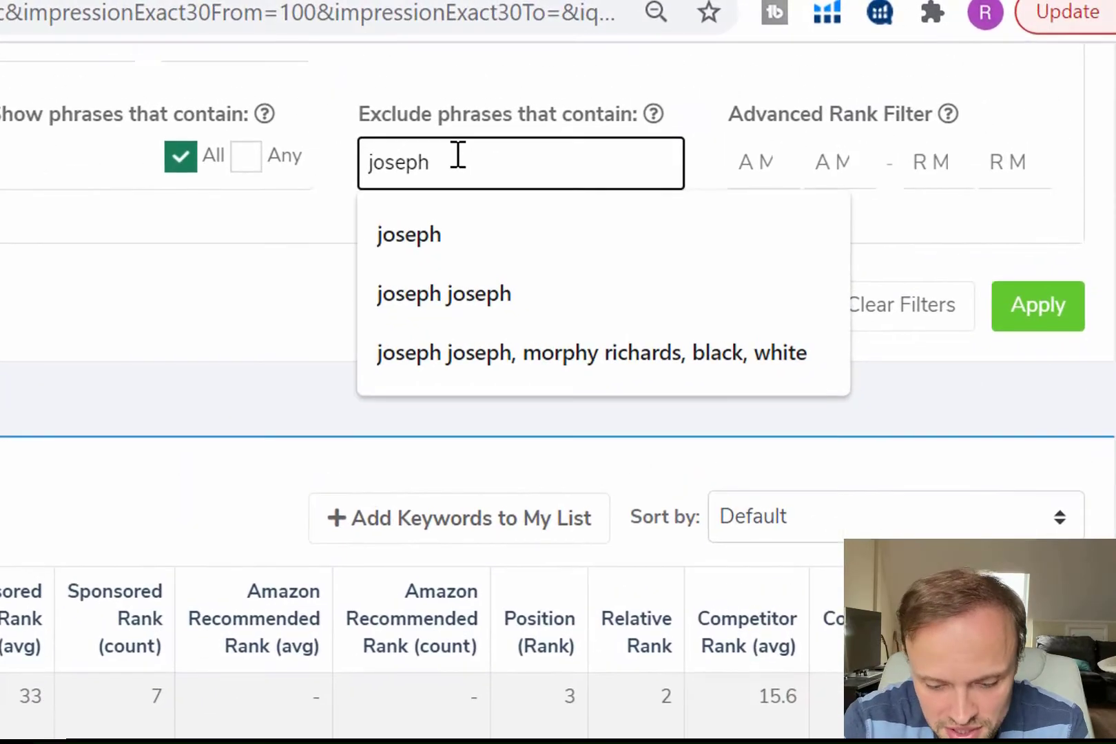
type(", blue")
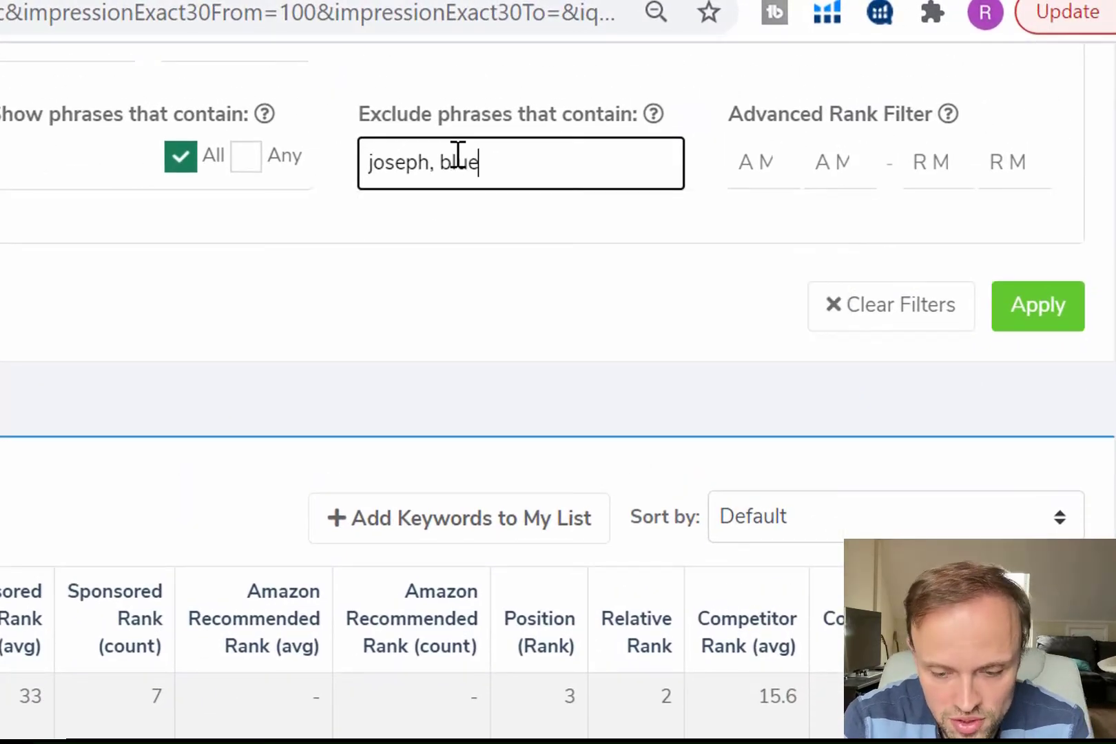
type(", pink")
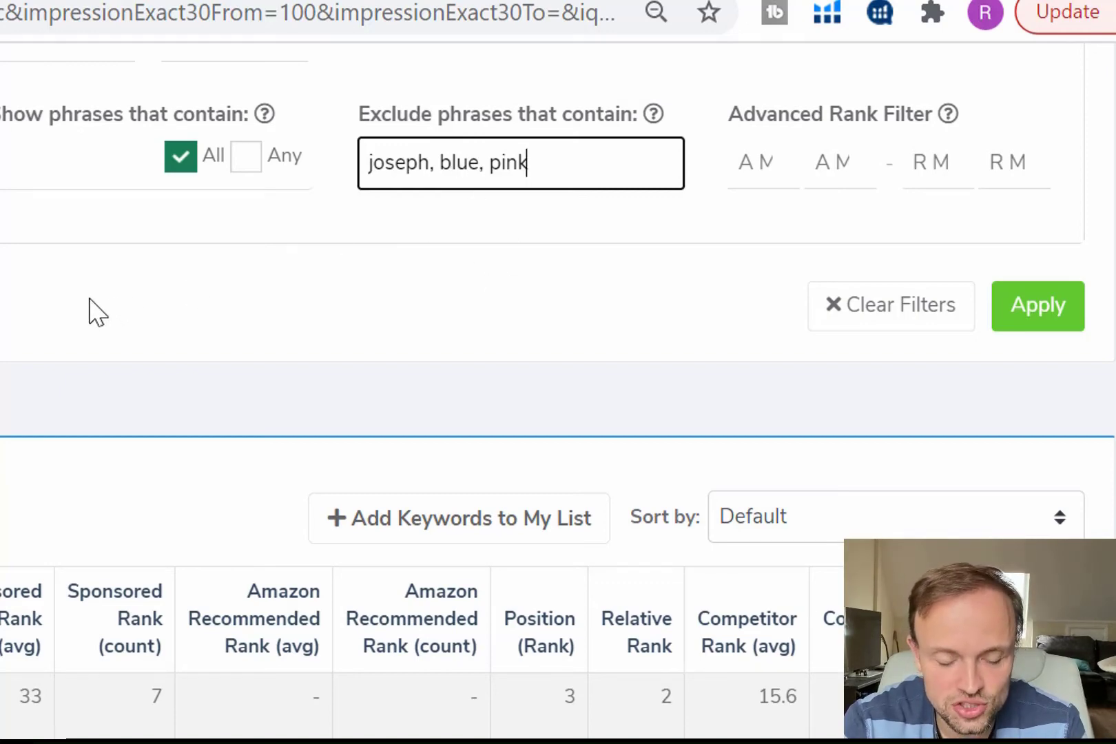
left_click(1069, 321)
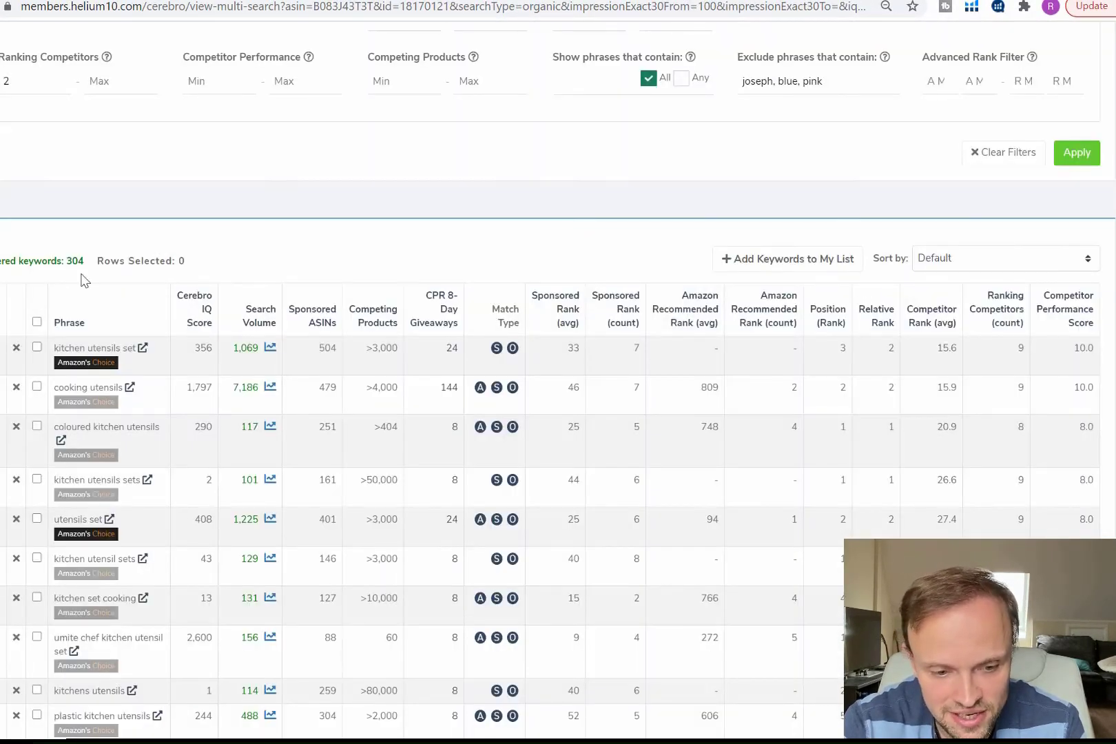
Examine the first page of filtered keywords for phrases relevant to a kitchen utensil set, along with their search volumes
scroll(310, 379, "down", 6)
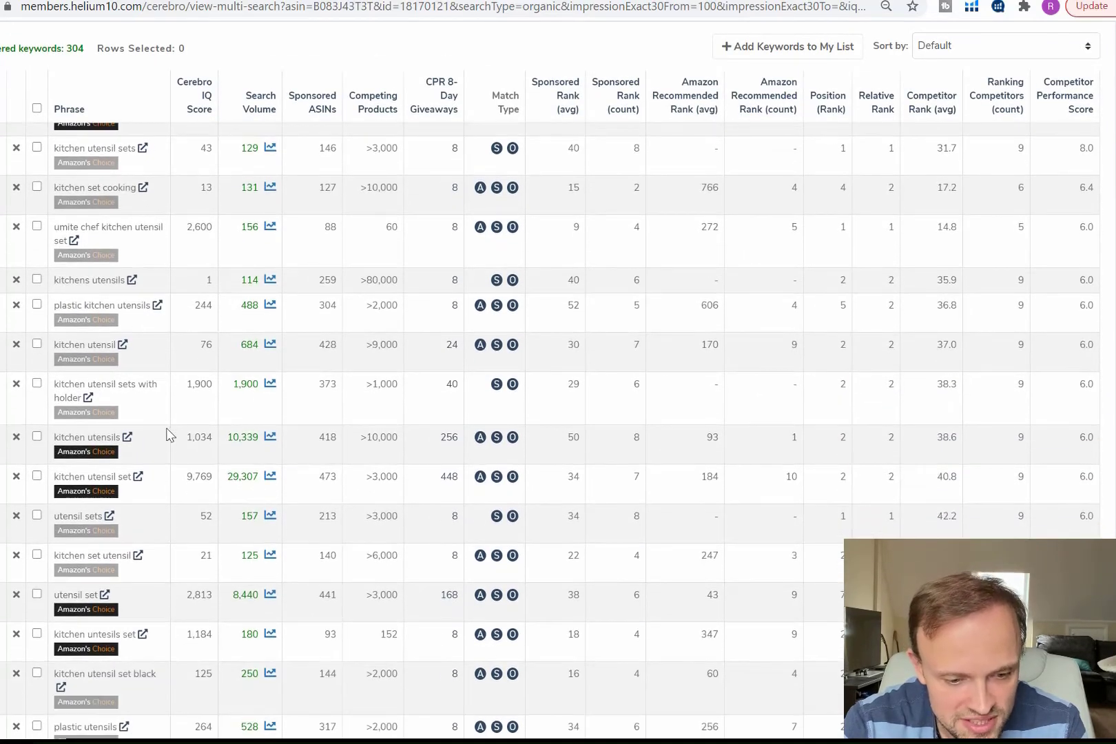
scroll(166, 434, "down", 4)
scroll(138, 446, "down", 4)
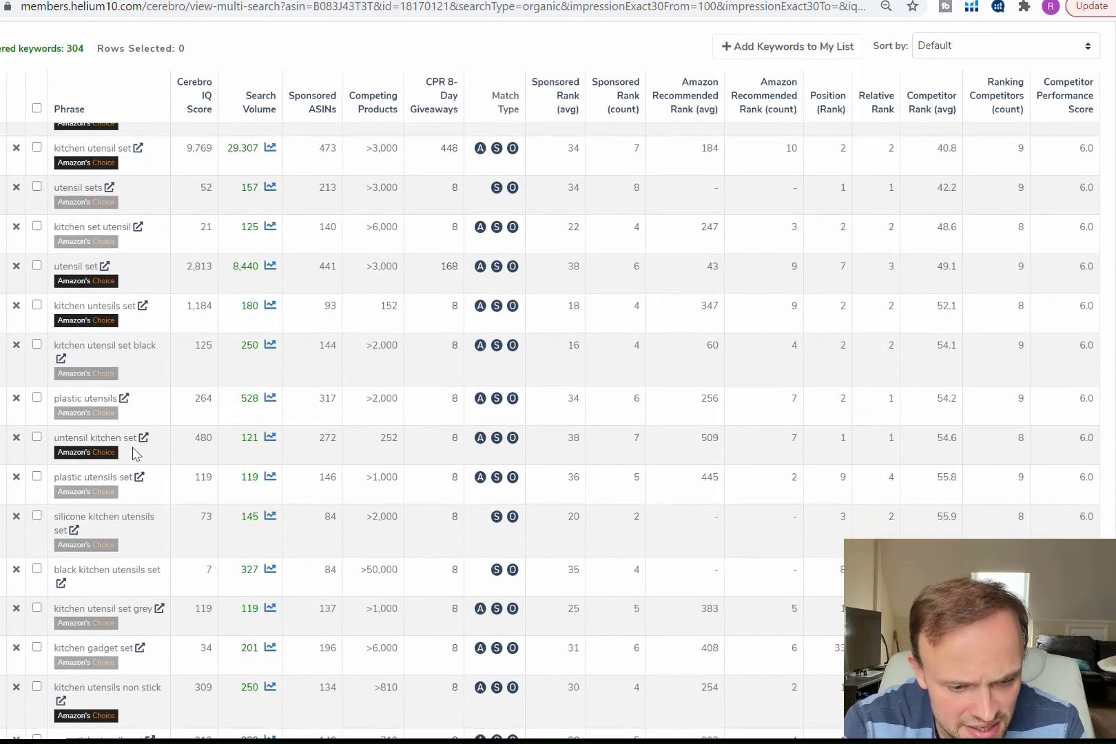
scroll(131, 446, "down", 5)
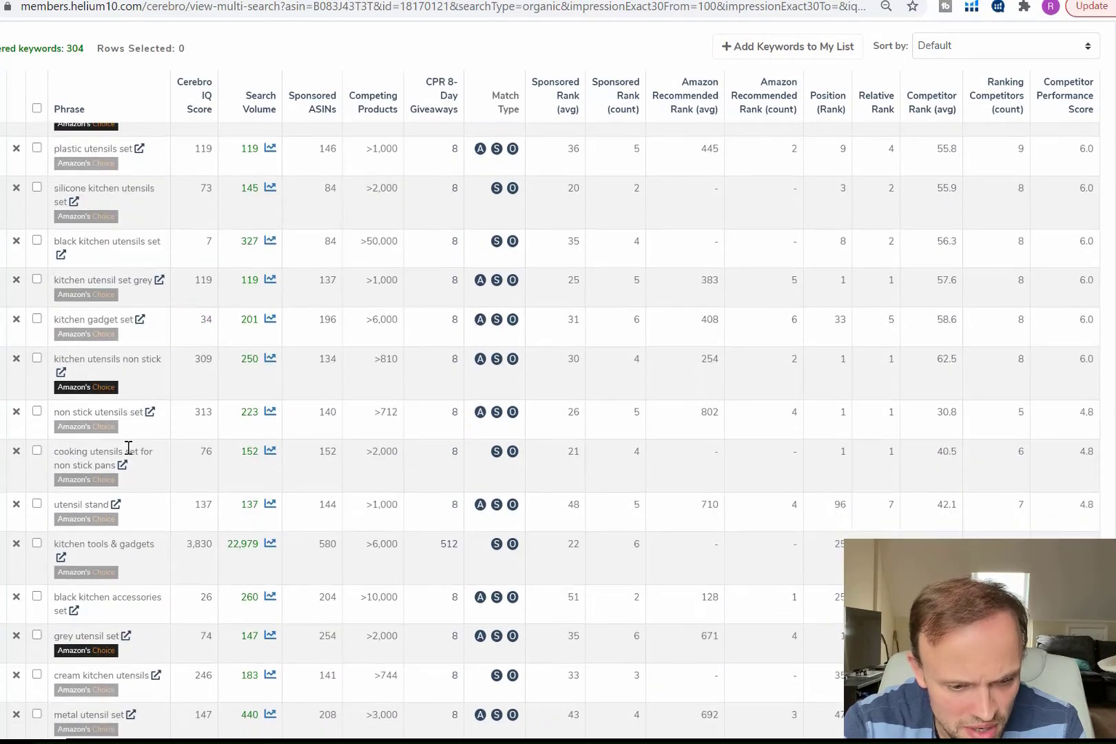
scroll(130, 454, "down", 2)
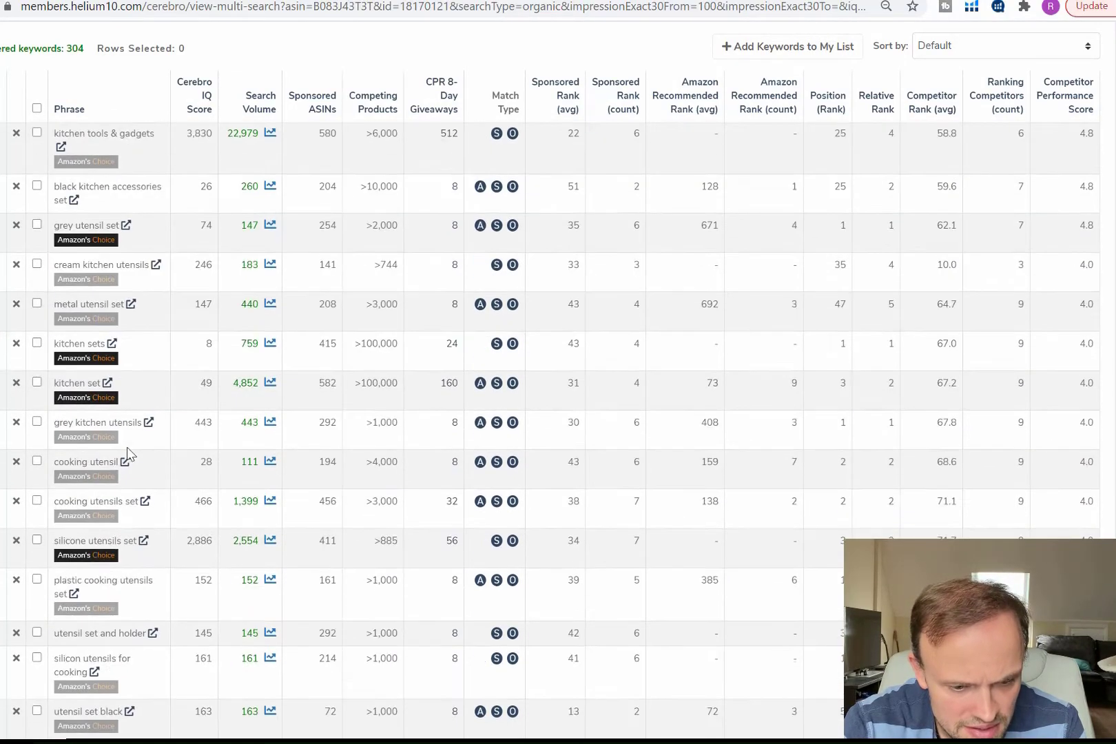
scroll(108, 358, "down", 2)
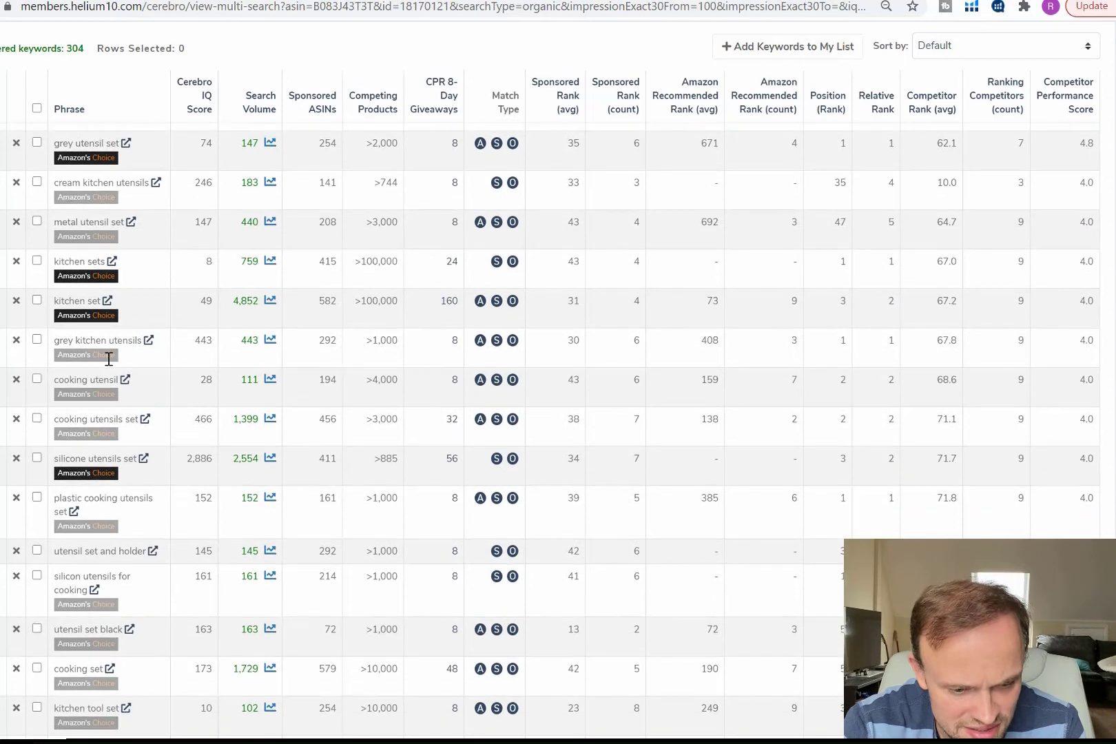
scroll(108, 457, "down", 2)
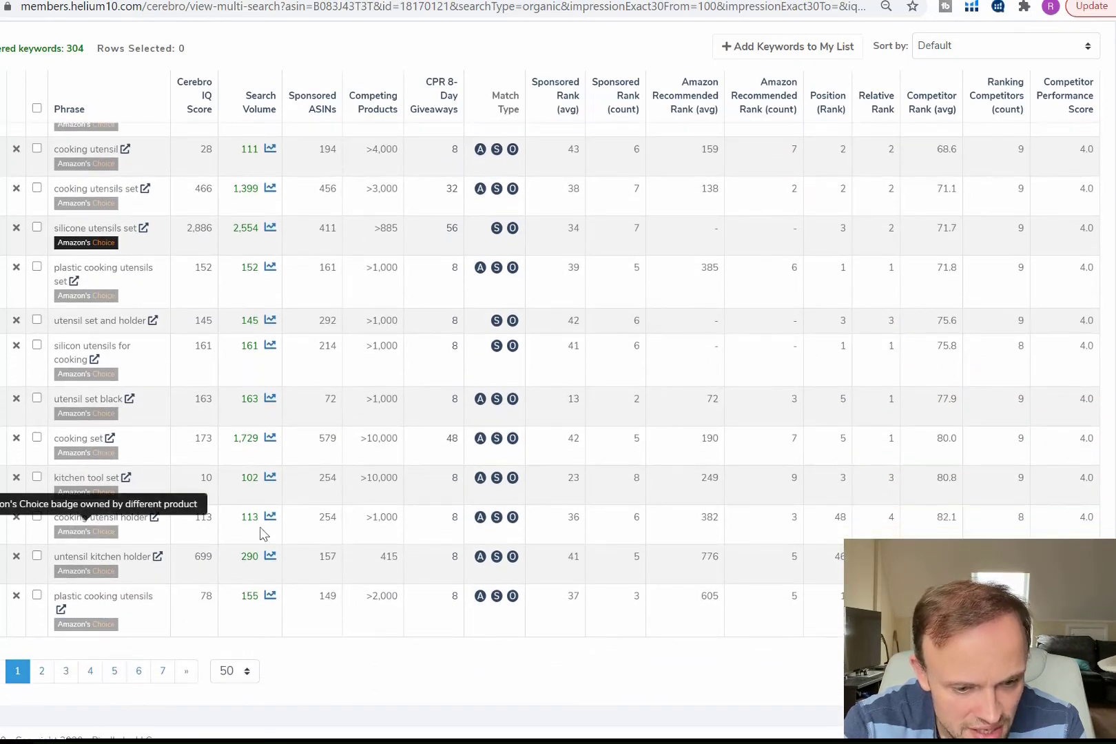
scroll(436, 492, "up", 12)
scroll(510, 470, "up", 10)
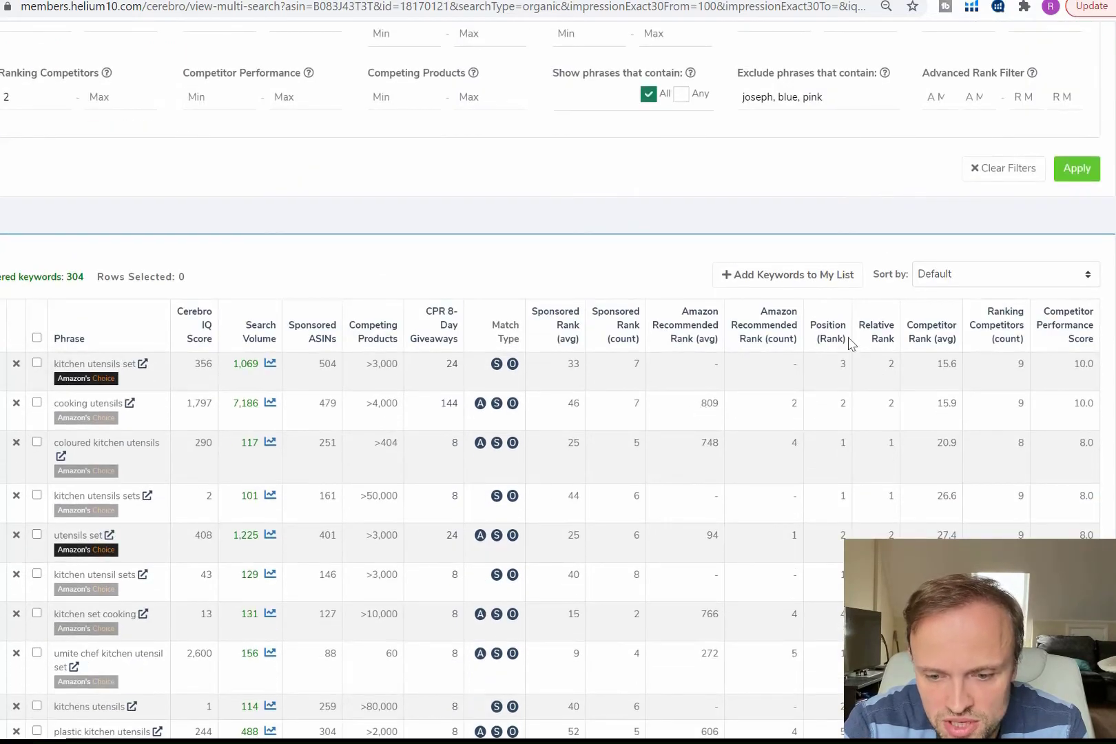
Sort the filtered keywords by Position (Rank) from low to high and review the best-ranking phrases
left_click(831, 340)
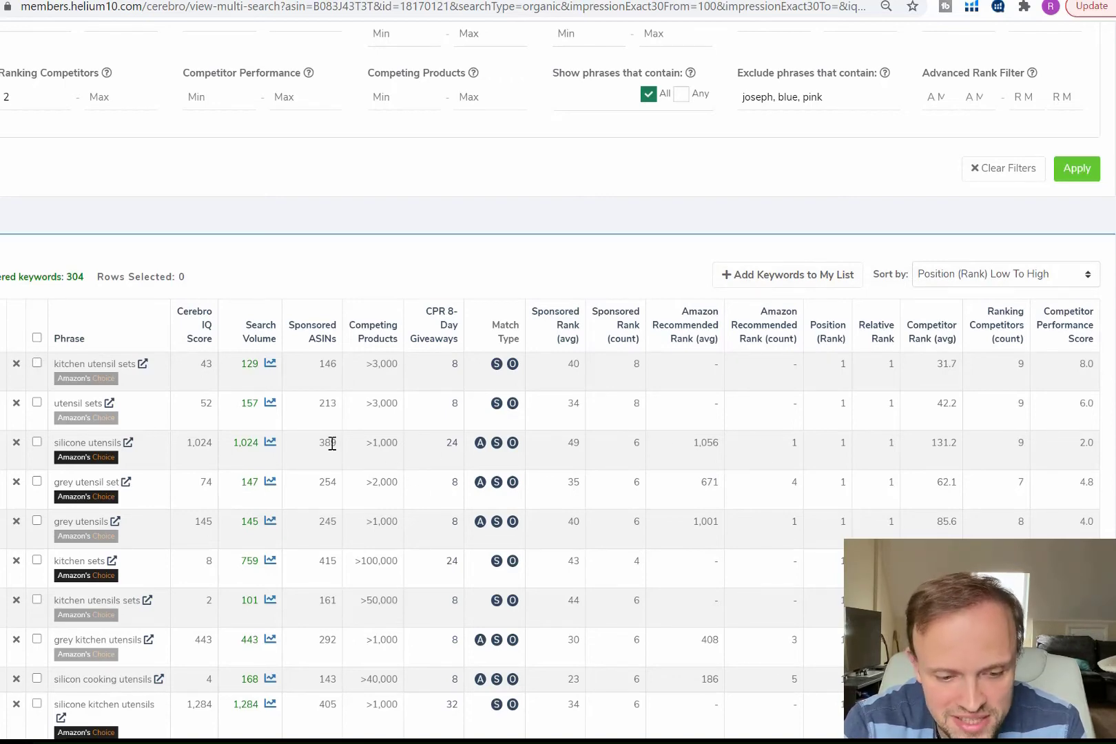
scroll(331, 443, "down", 5)
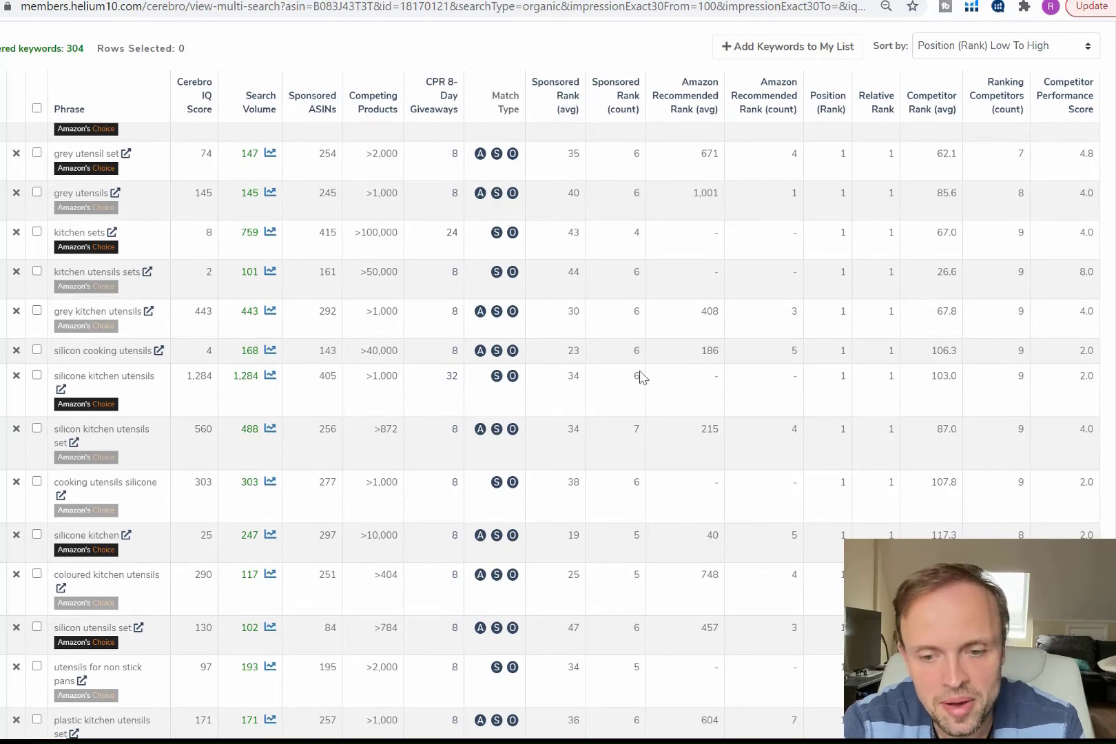
scroll(822, 385, "up", 6)
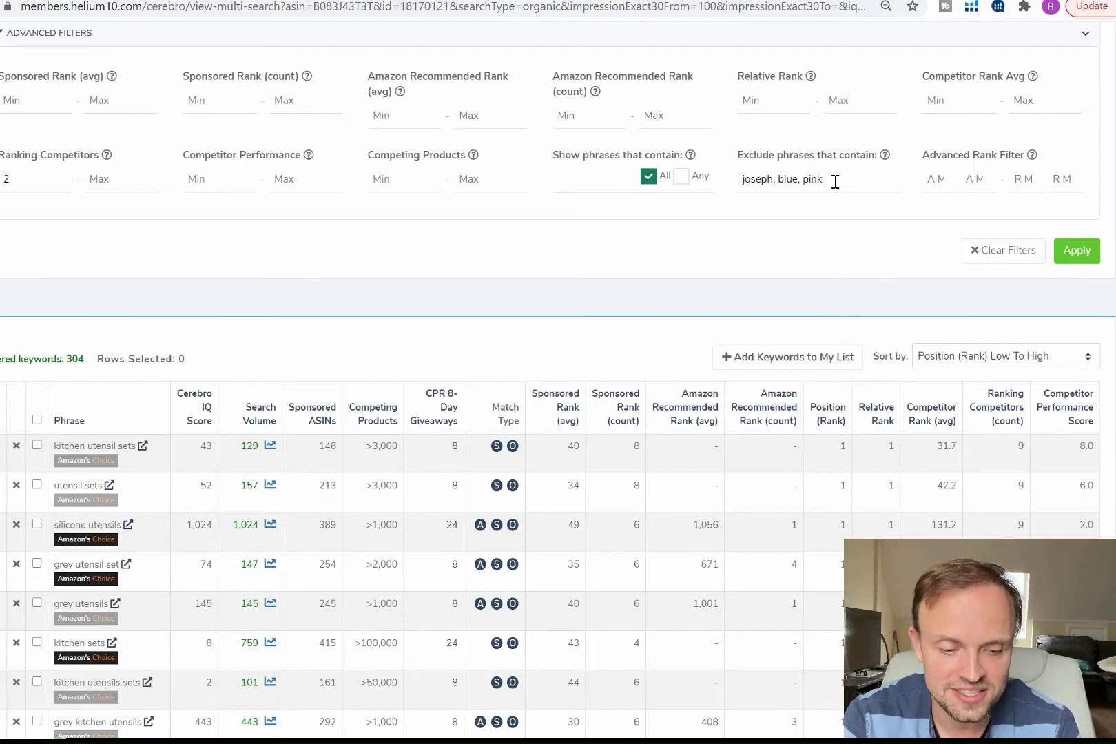
scroll(834, 181, "down", 2)
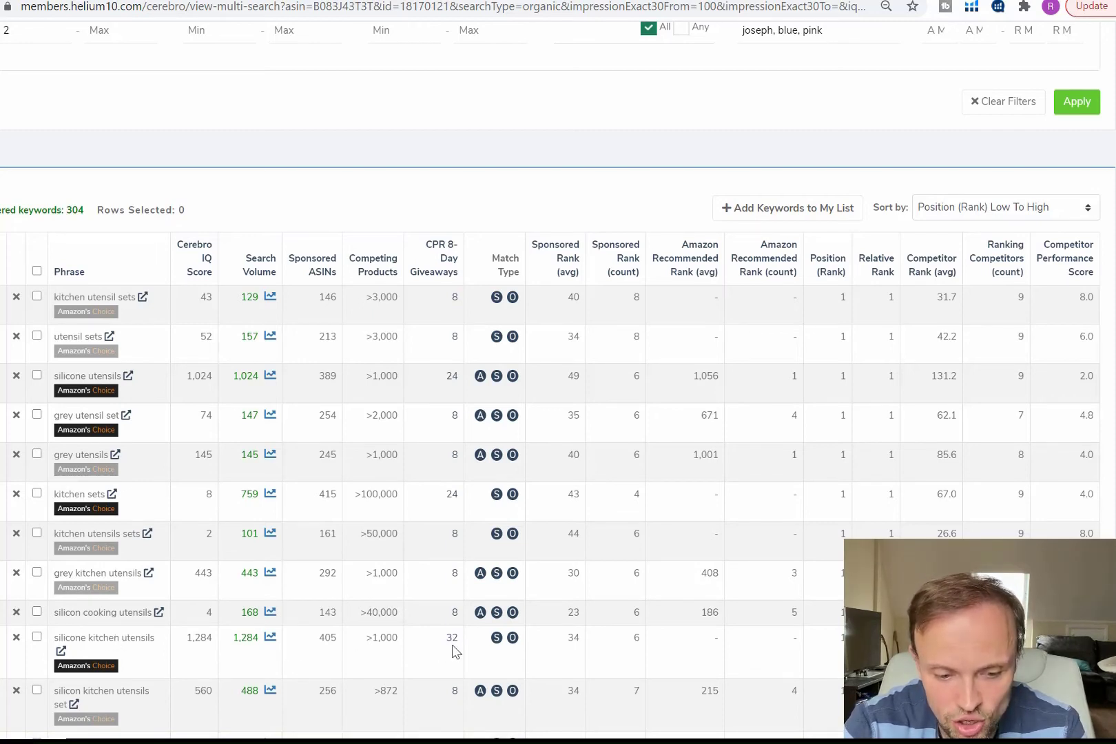
scroll(452, 651, "down", 1)
scroll(433, 652, "up", 4)
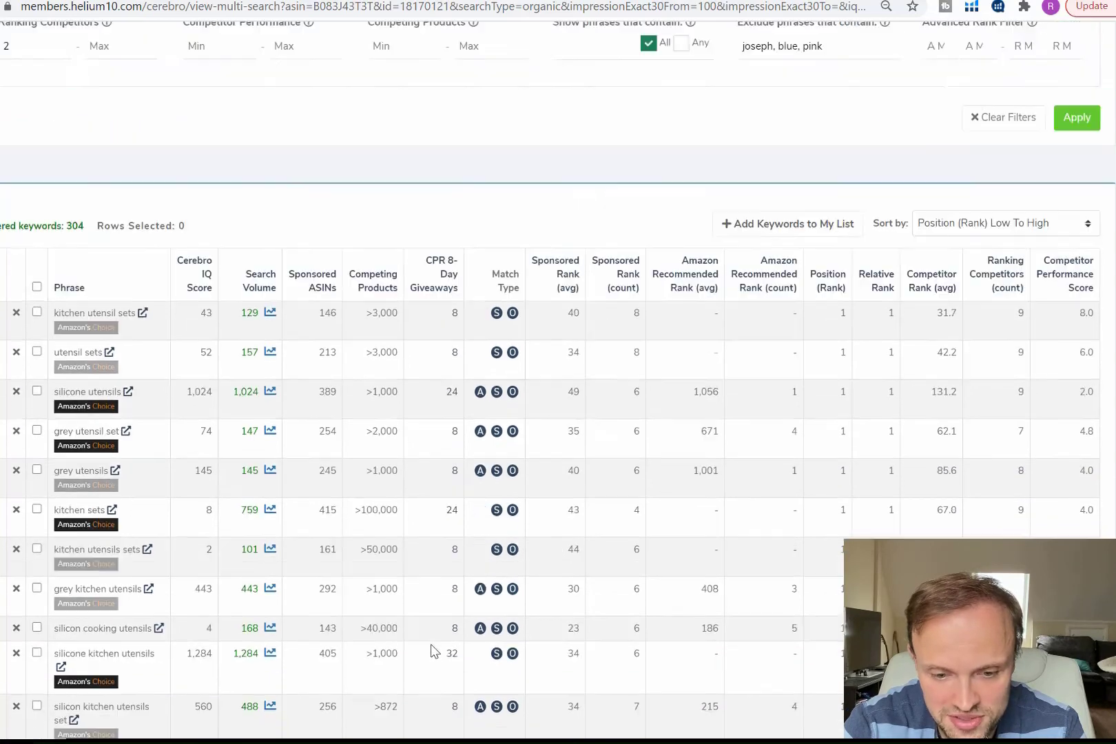
Sort the keywords by CPR 8-Day Giveaways from high to low and check the leading phrases for relevance to a utensil set
left_click(433, 441)
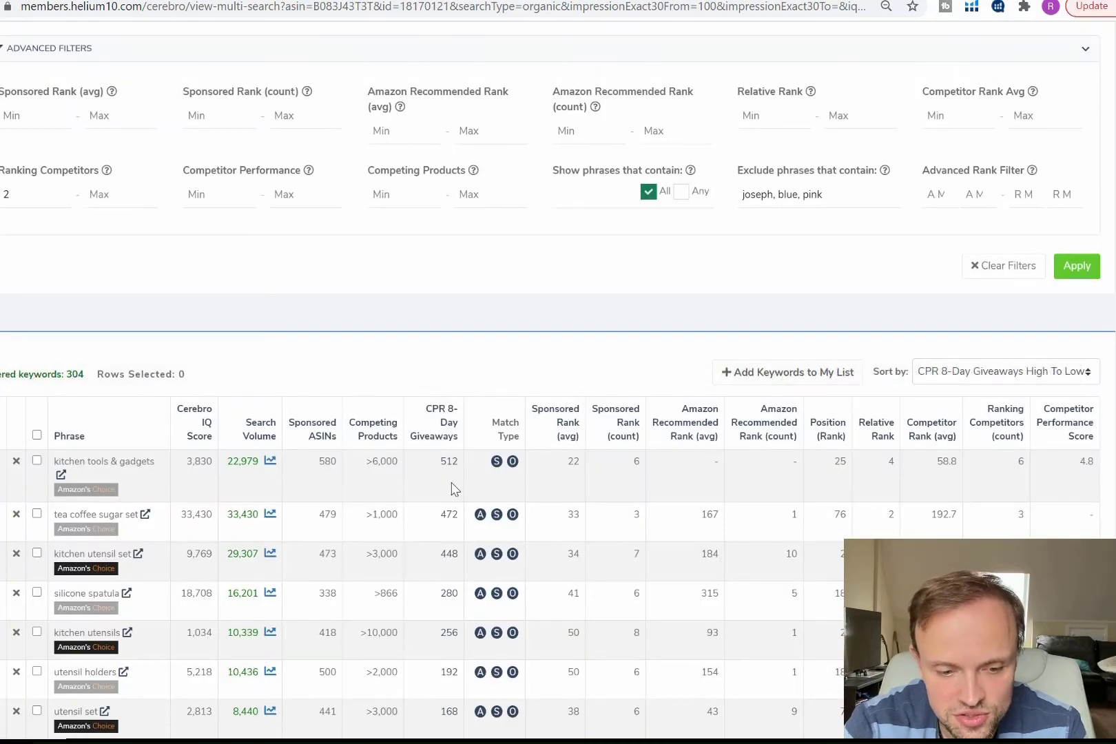
left_click_drag(155, 461, 62, 461)
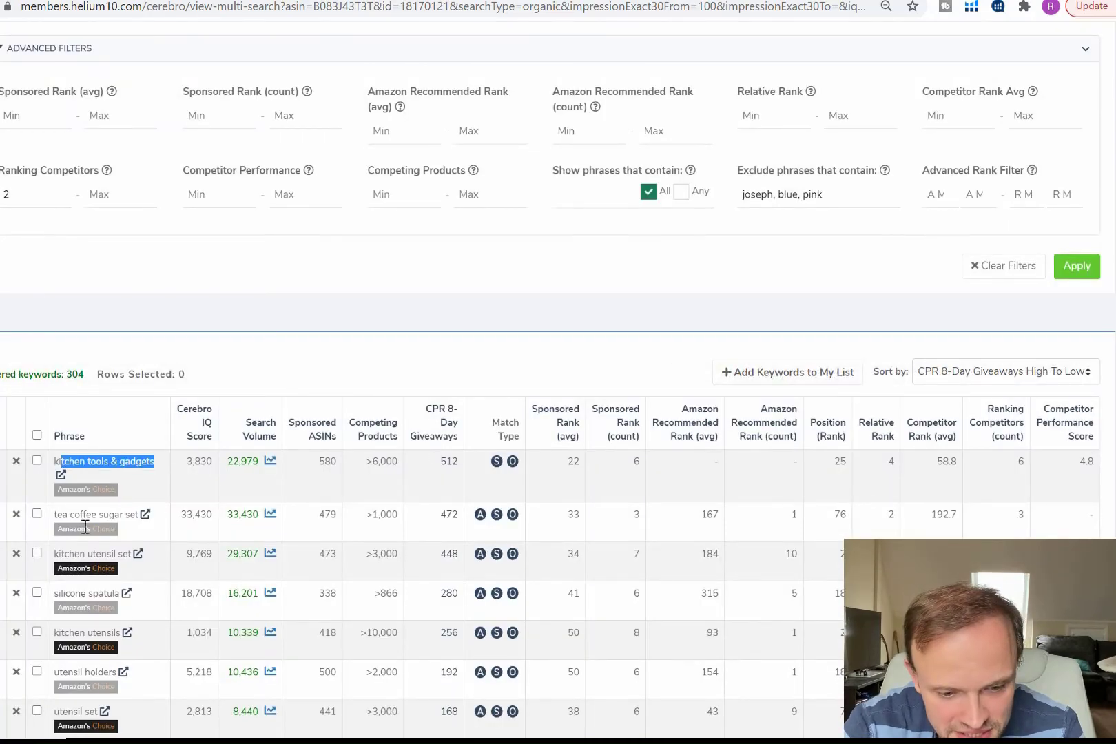
left_click(451, 567)
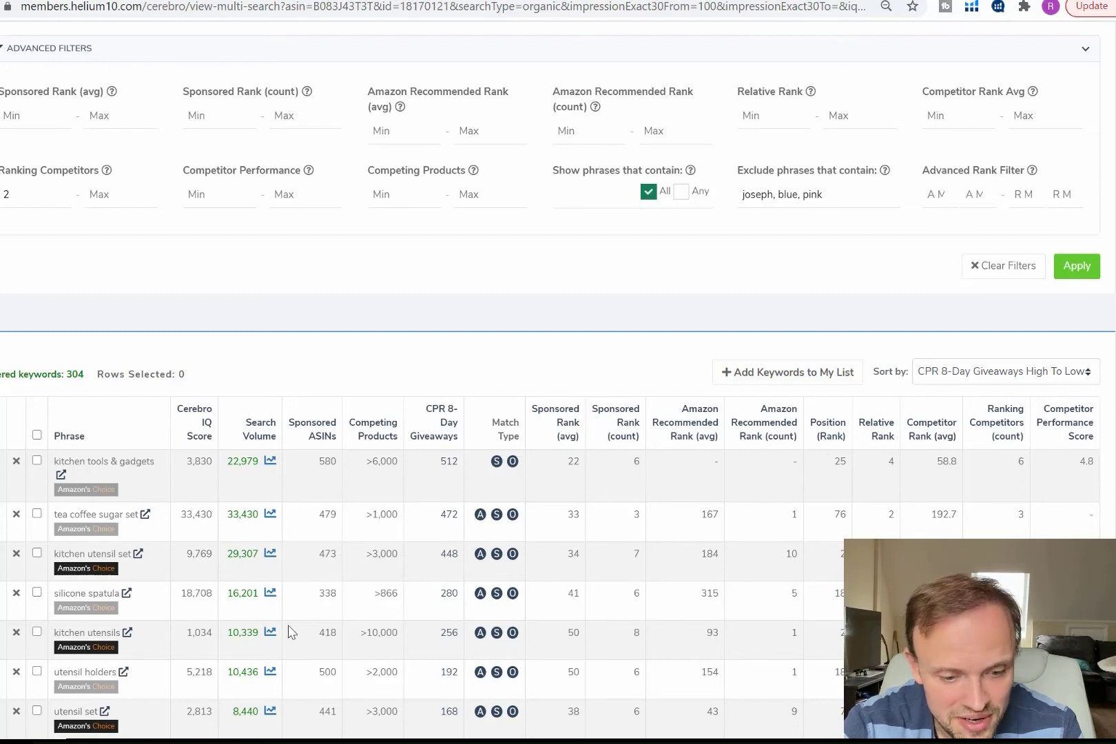
scroll(399, 595, "down", 3)
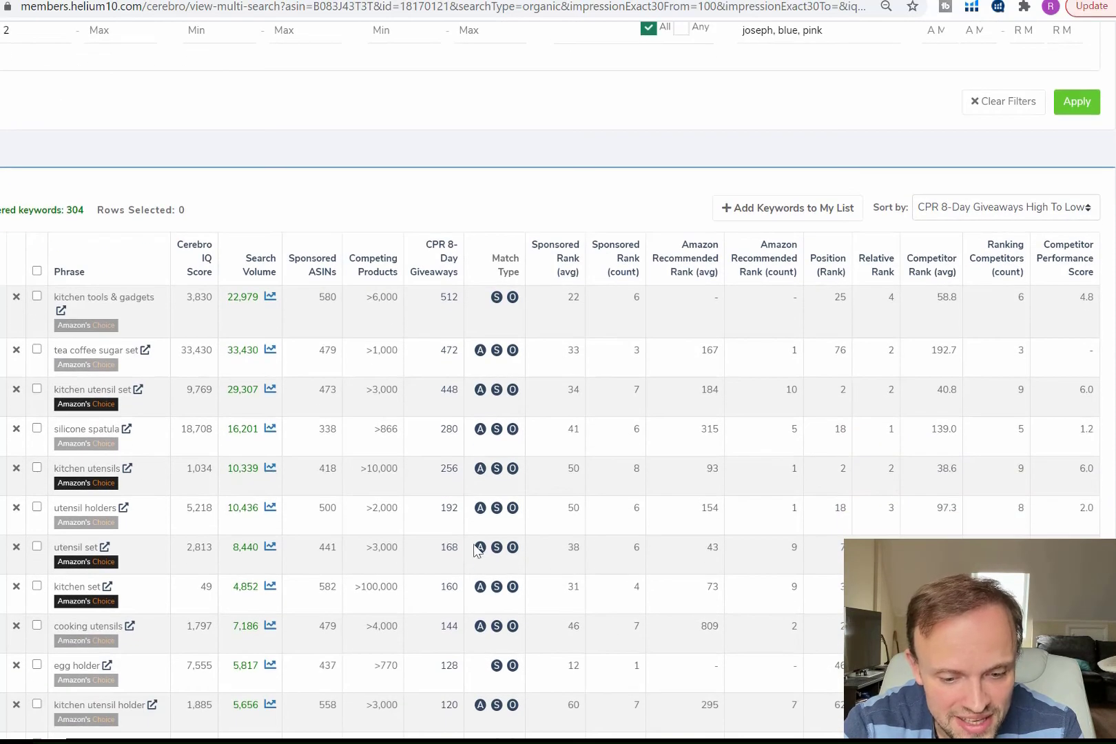
scroll(436, 655, "down", 2)
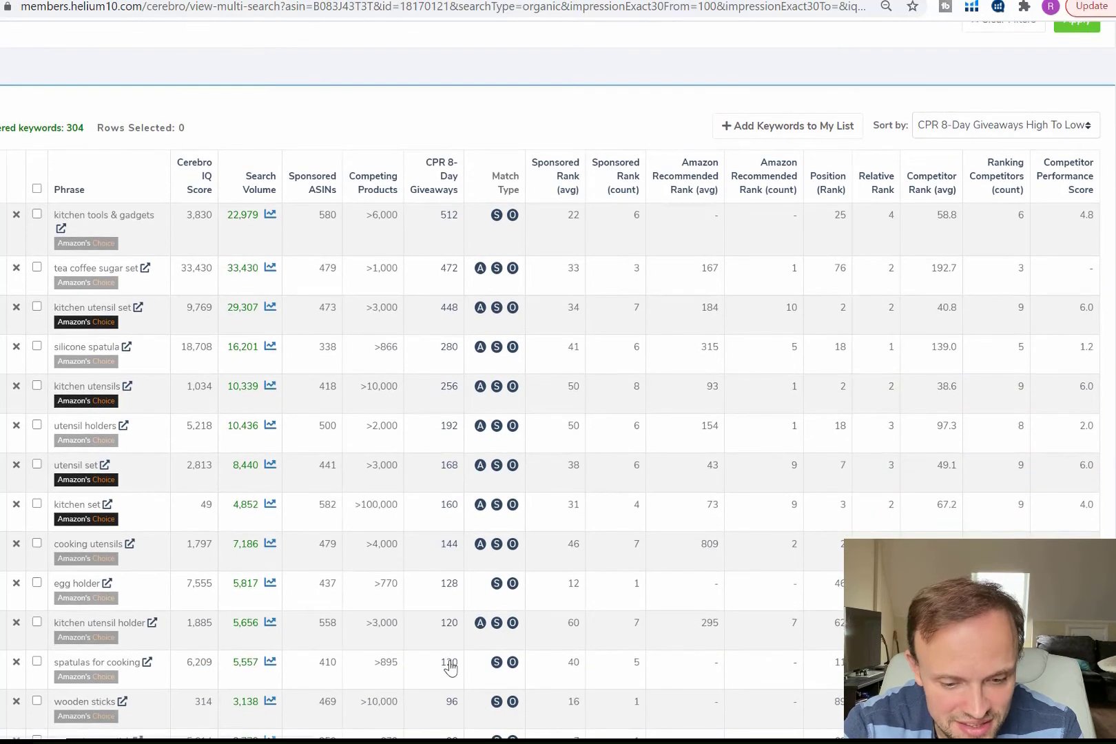
scroll(450, 590, "down", 1)
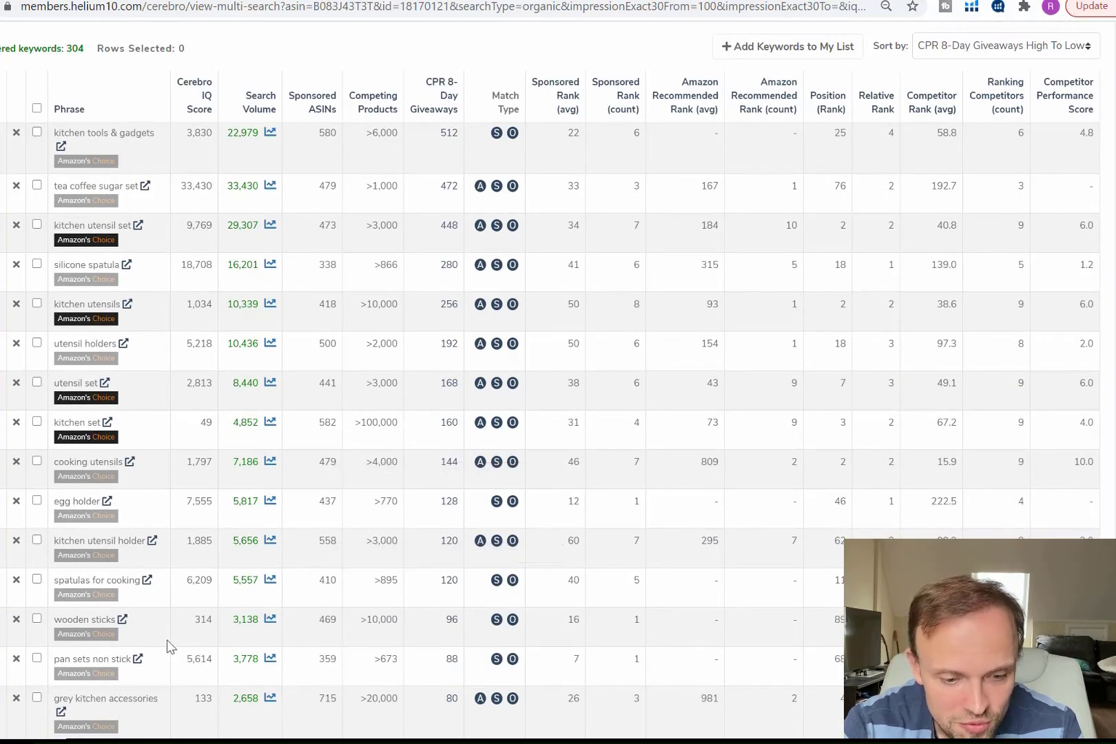
Copy the irrelevant phrase "wooden sticks" from the results, add it to the excluded phrases after "pink" and reapply the filters
left_click_drag(113, 619, 59, 624)
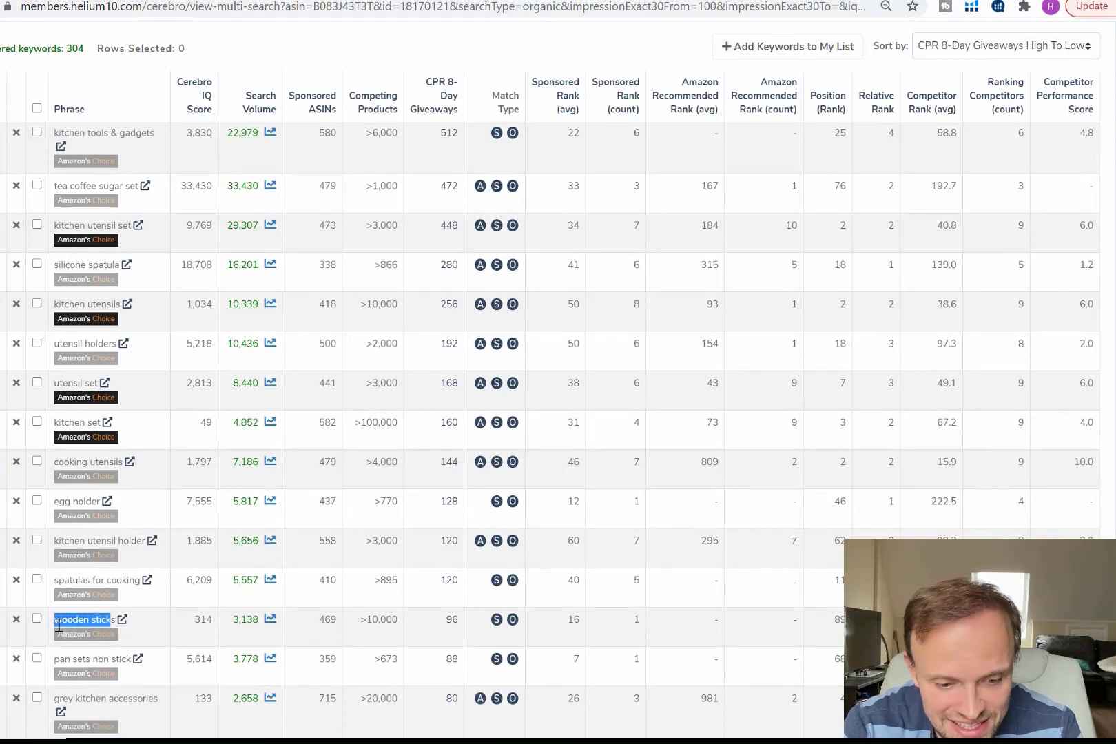
right_click(93, 623)
left_click(301, 631)
scroll(489, 444, "up", 6)
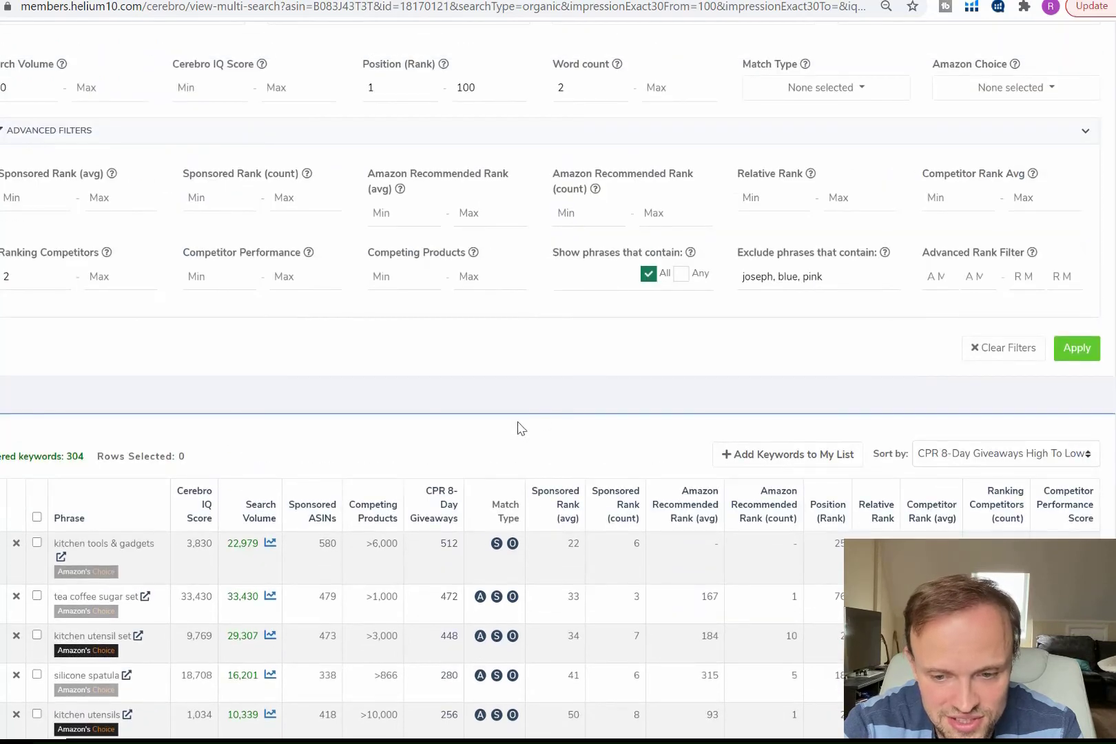
left_click(841, 269)
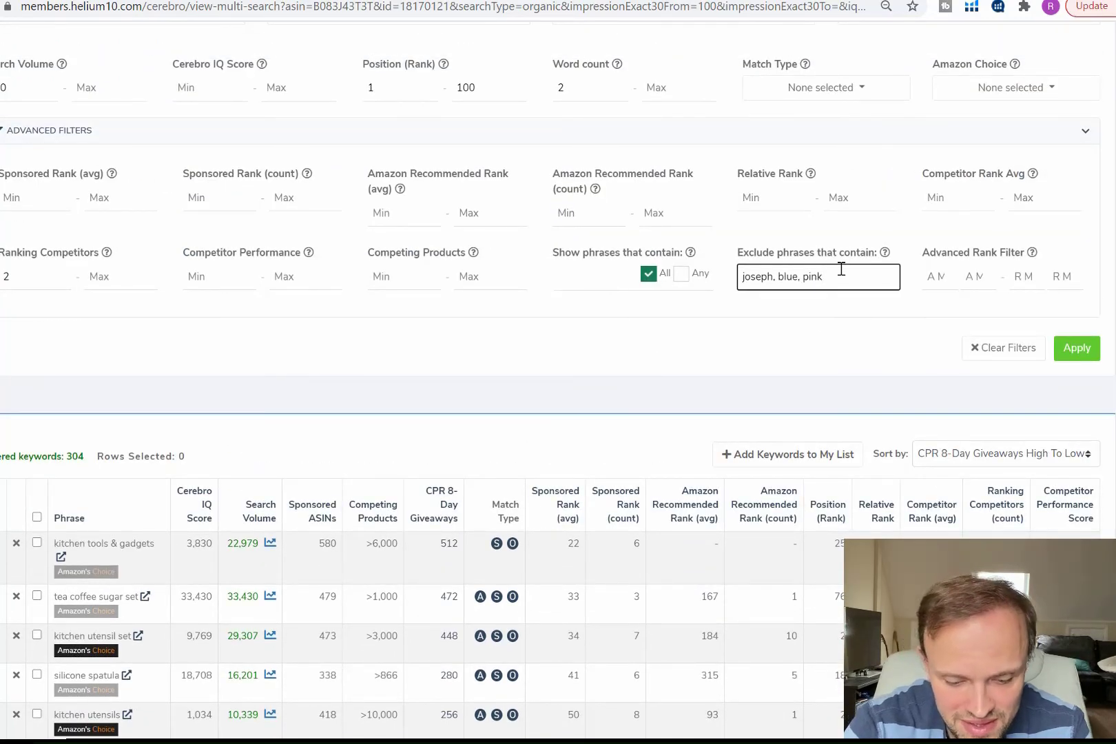
type(",")
key("ctrl+v")
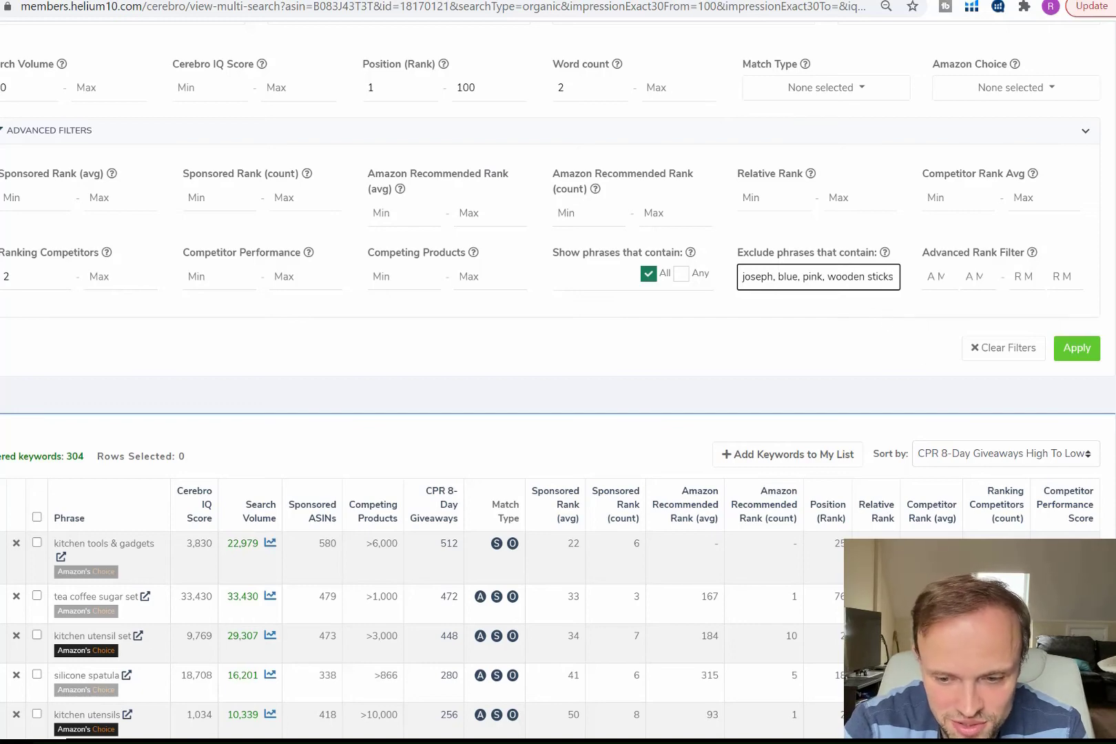
left_click(1076, 349)
Sort the keywords by Ranking Competitors (count) from high to low and review the first page of phrases
scroll(1076, 357, "down", 4)
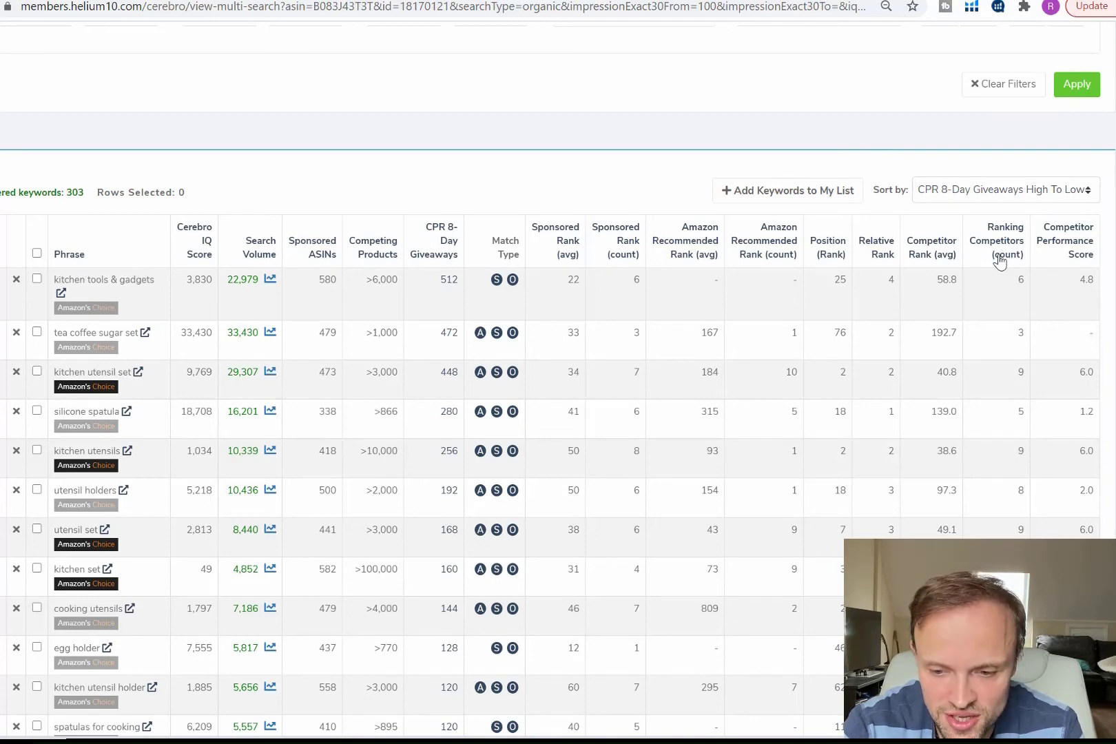
left_click(999, 262)
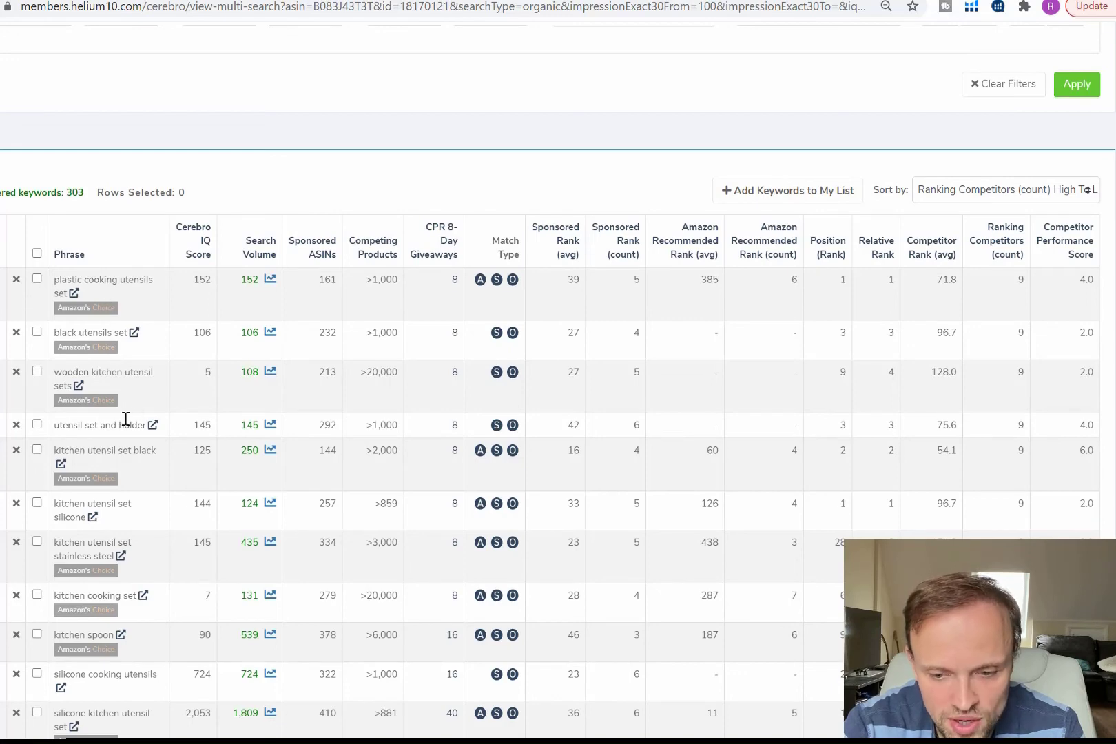
scroll(757, 407, "down", 5)
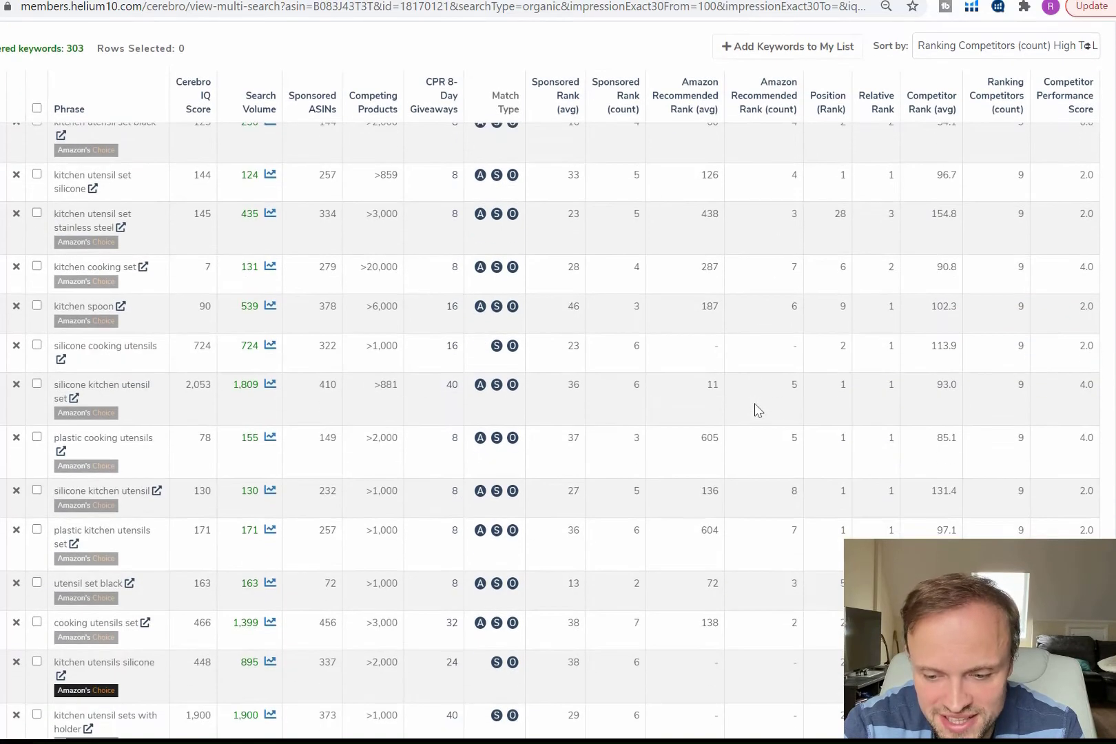
scroll(757, 411, "down", 8)
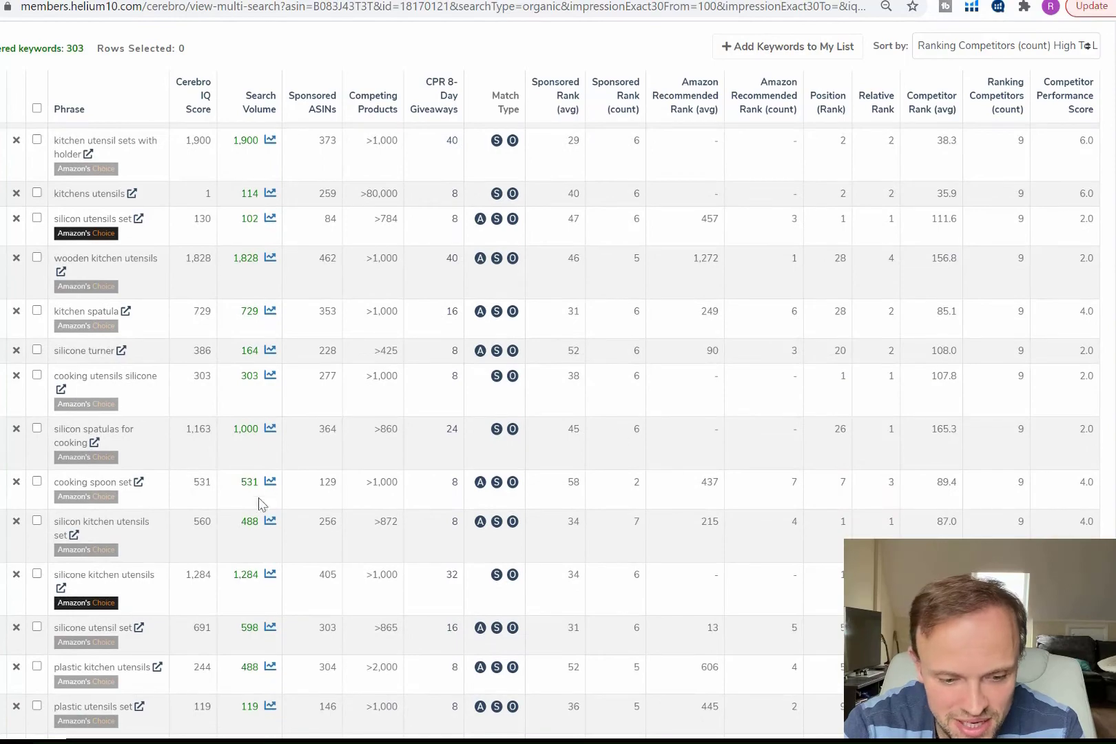
scroll(260, 504, "down", 9)
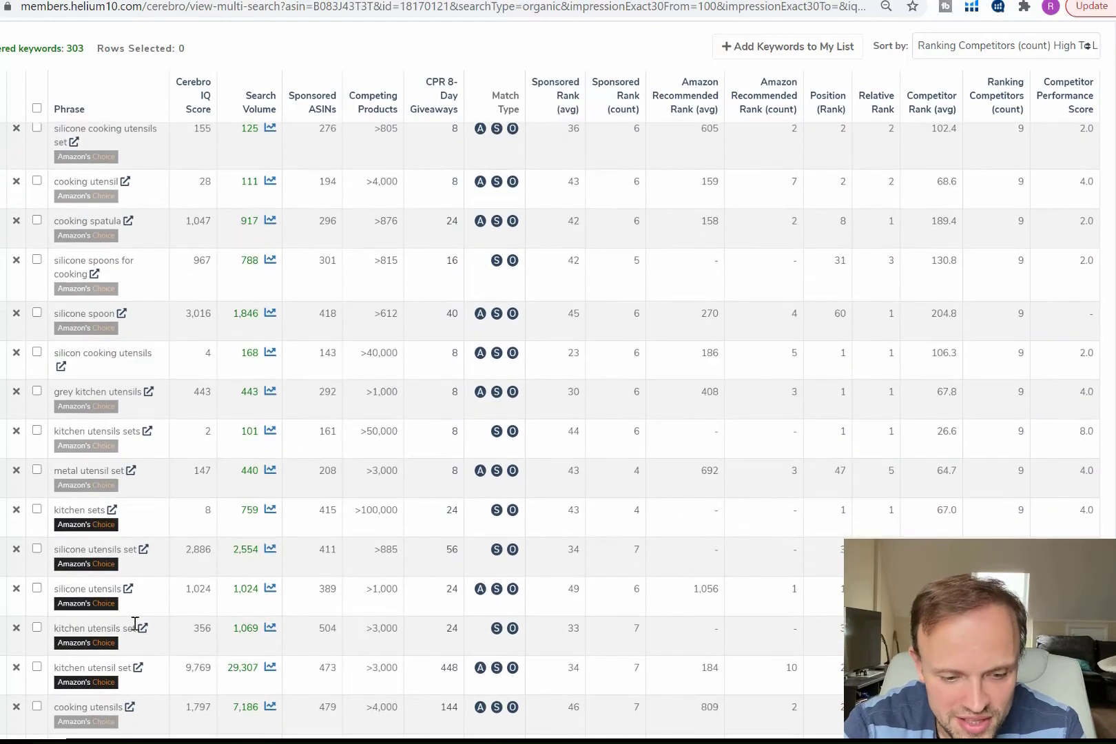
scroll(153, 616, "down", 3)
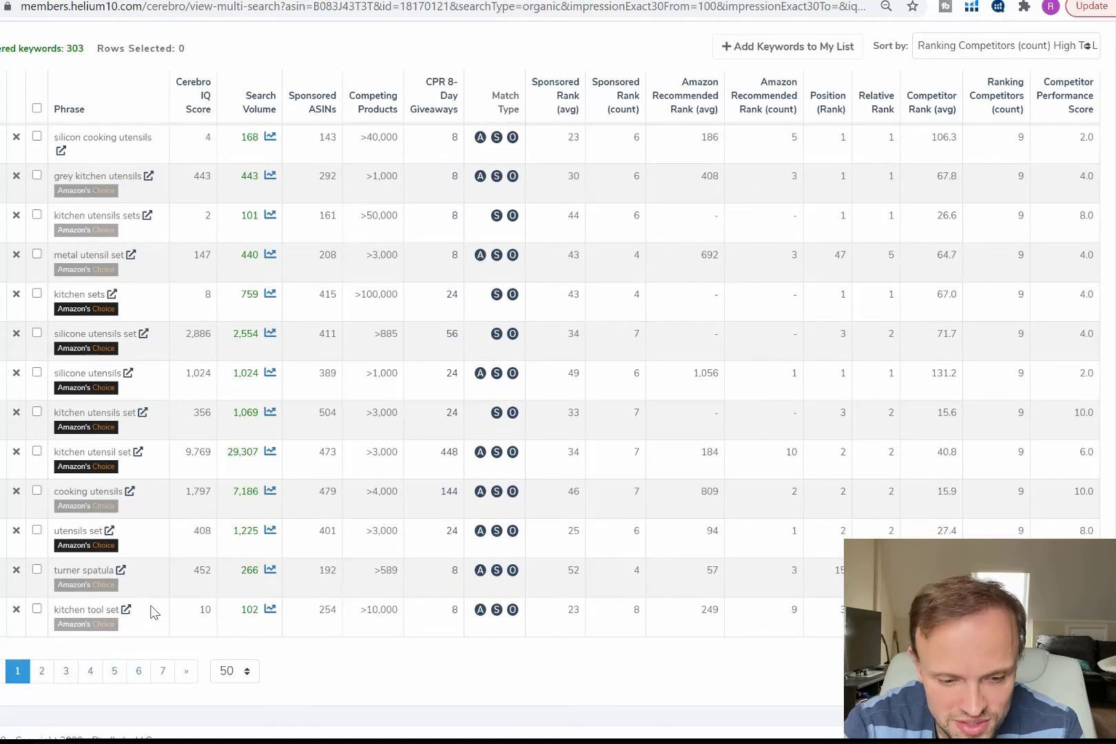
Try a minimum of 5 ranking competitors and reapply the filters
scroll(153, 613, "up", 20)
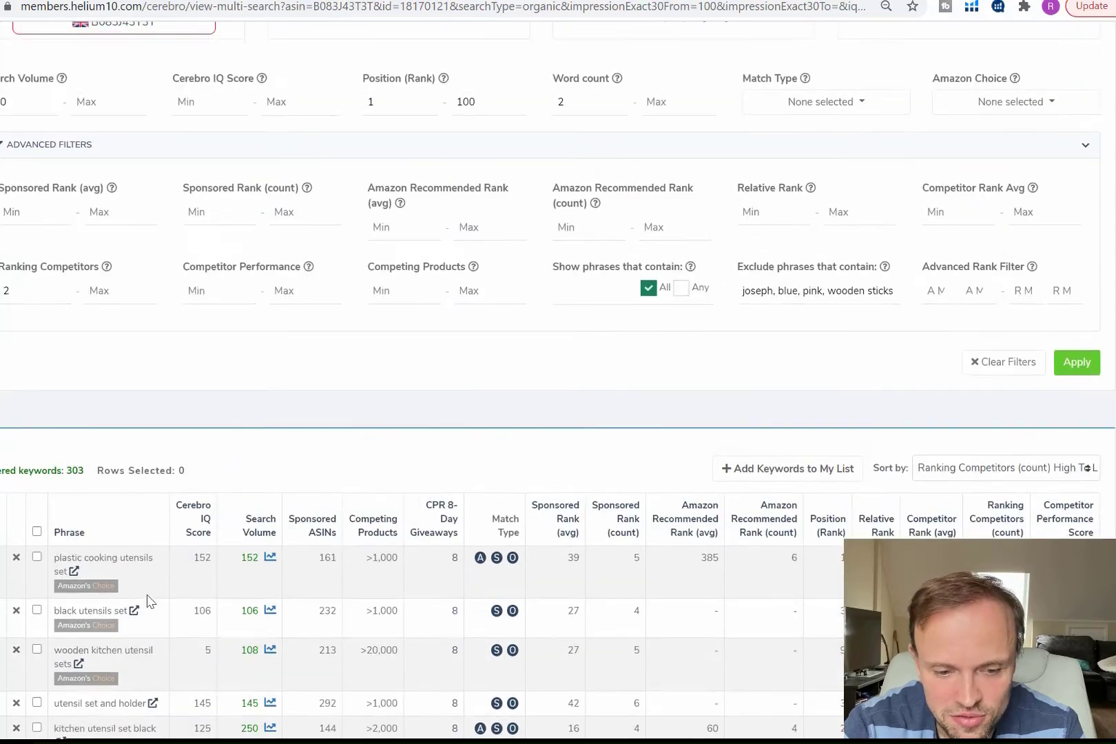
double_click(25, 292)
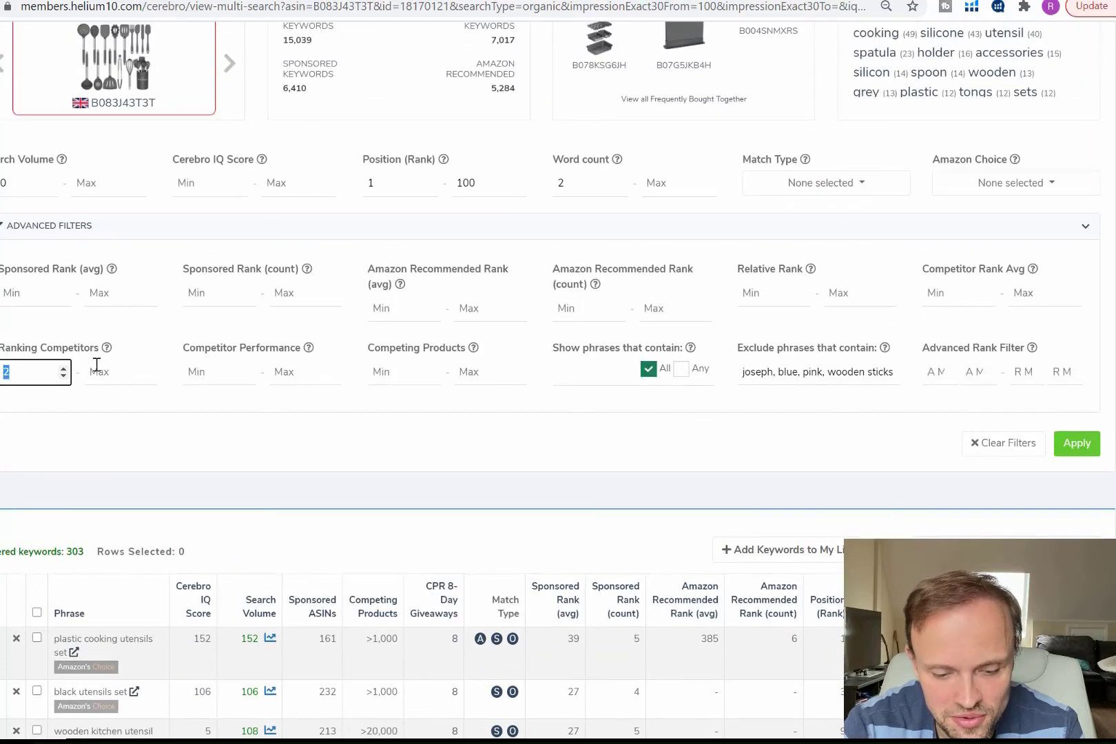
type("5")
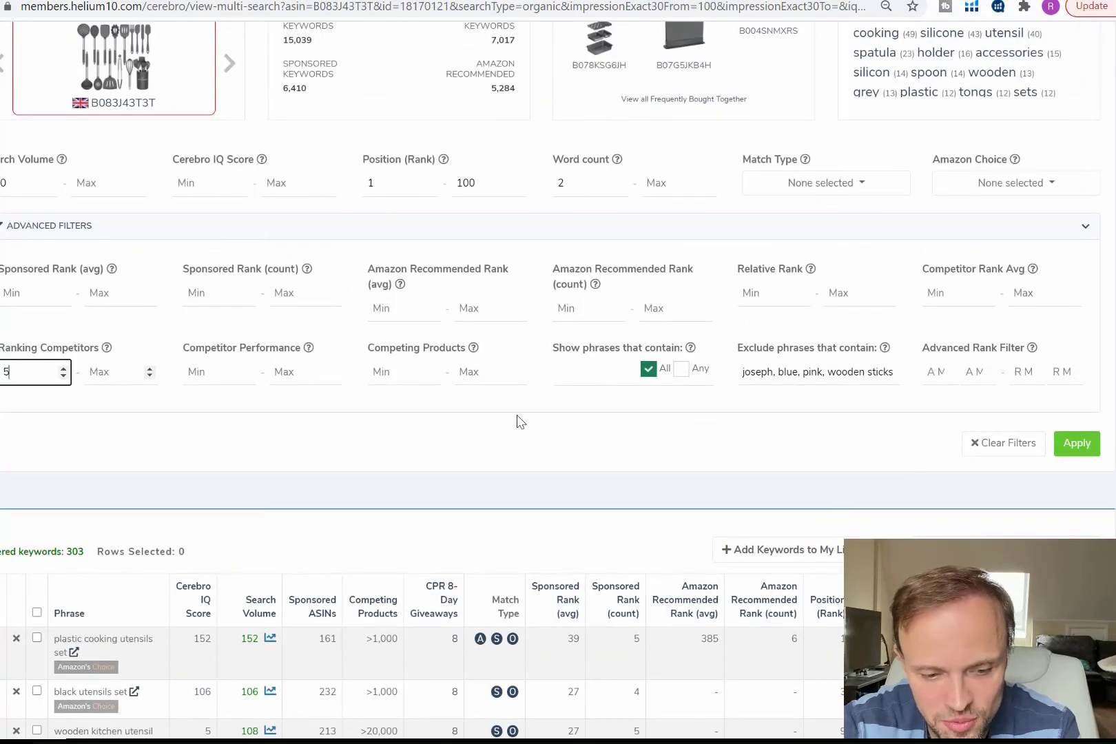
left_click(1088, 442)
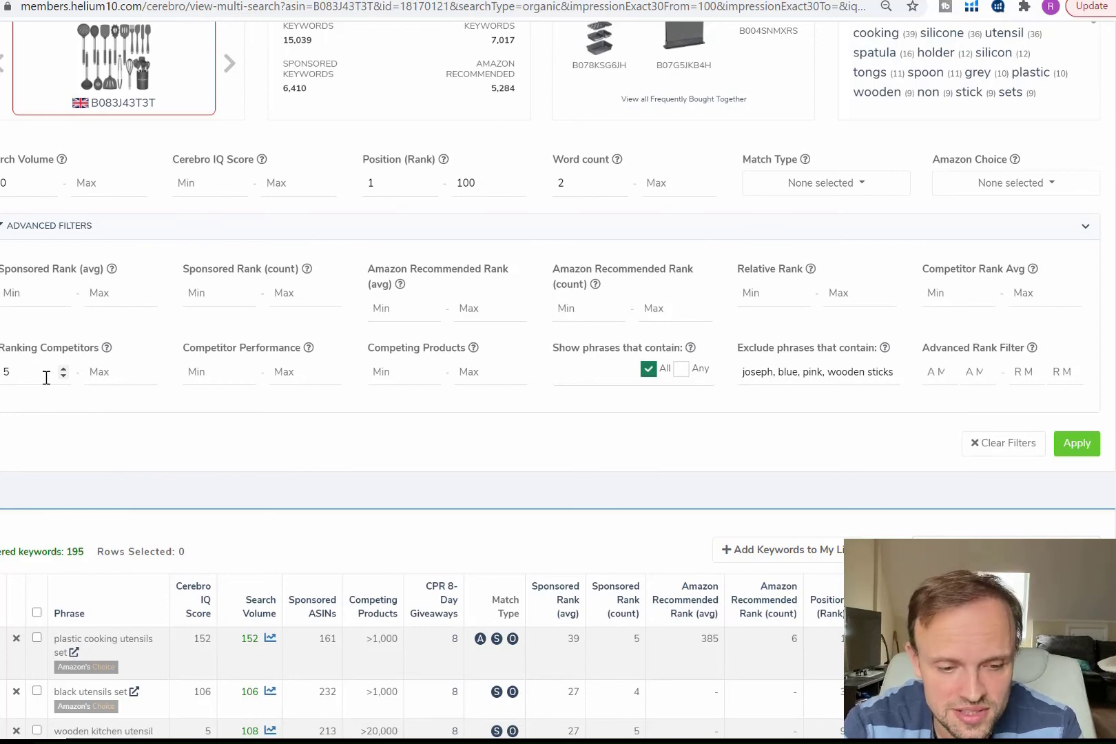
Return the minimum number of ranking competitors to 2 and reapply the filters
left_click_drag(46, 377, 1, 376)
type("2")
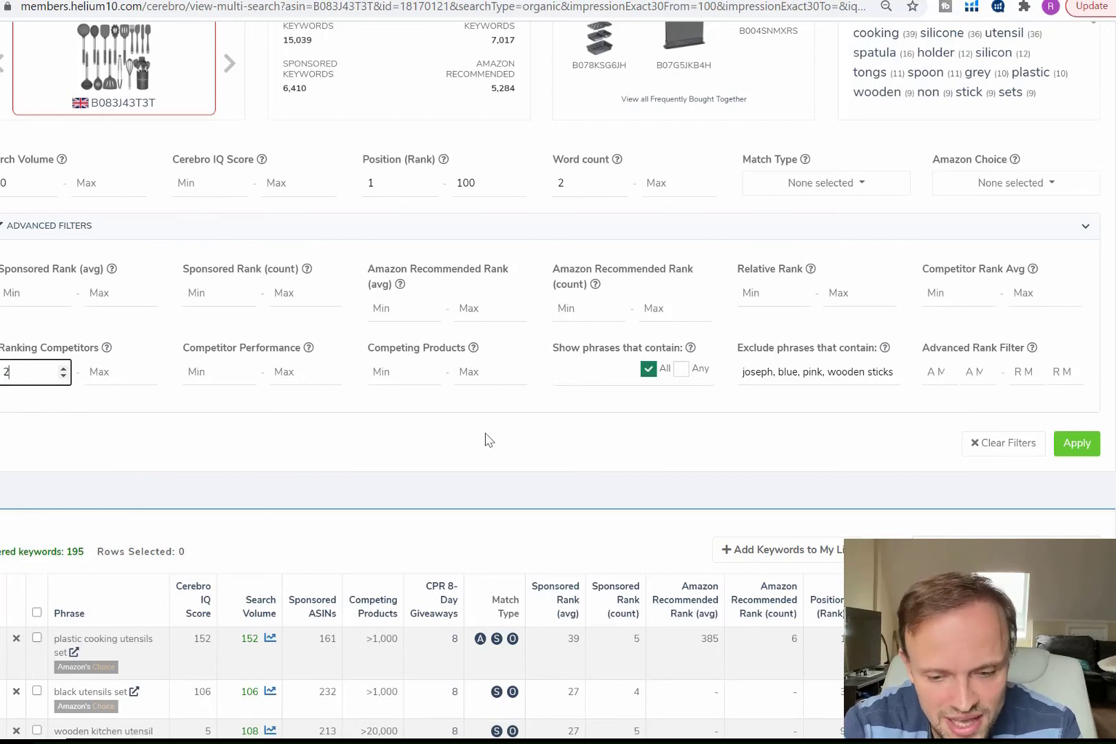
left_click(1076, 443)
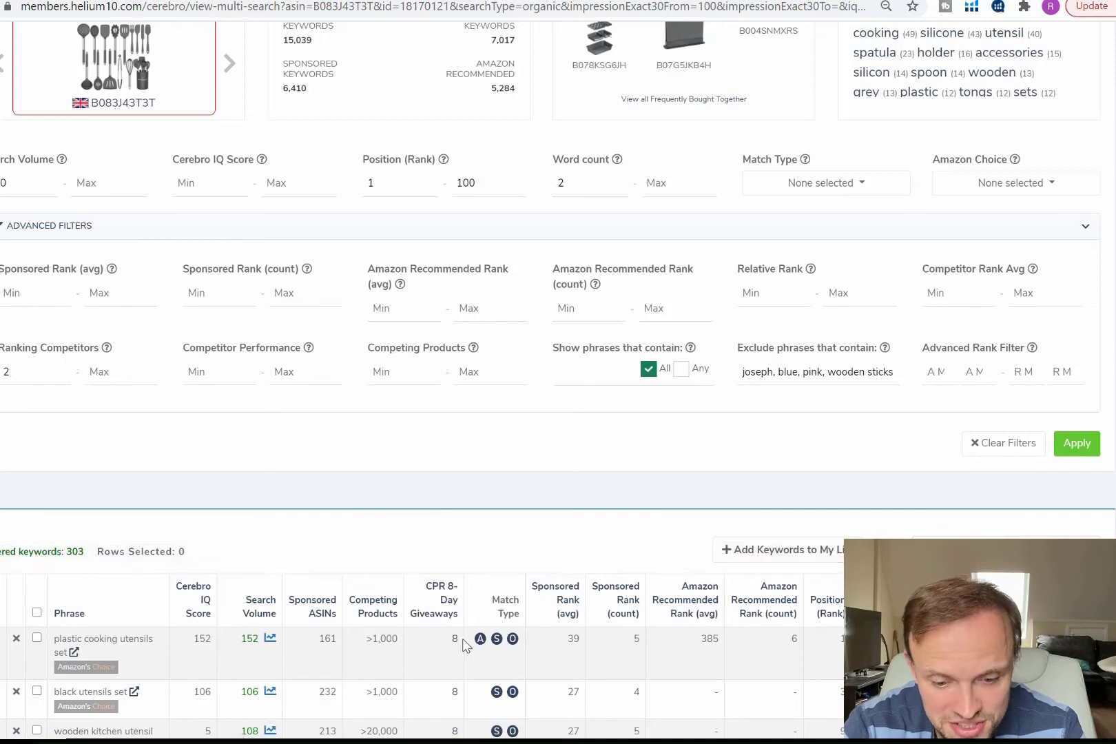
Sort the keywords by CPR 8-Day Giveaways from low to high and examine the first page's phrases and search volumes
scroll(459, 639, "down", 2)
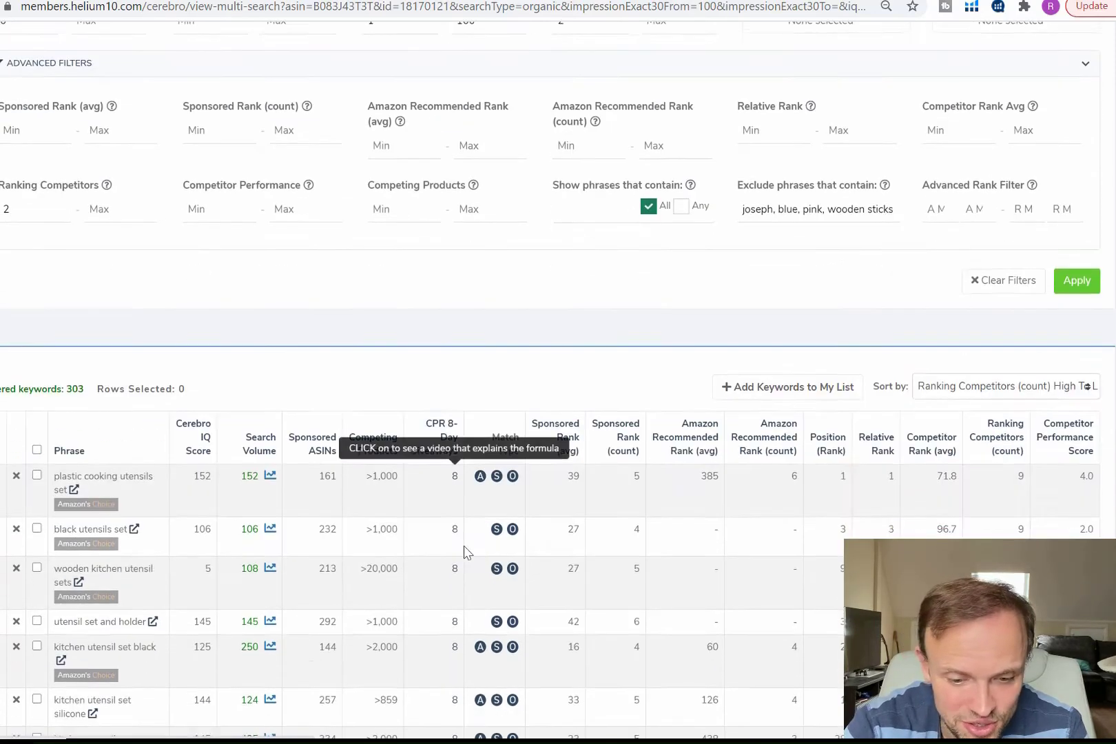
left_click(440, 443)
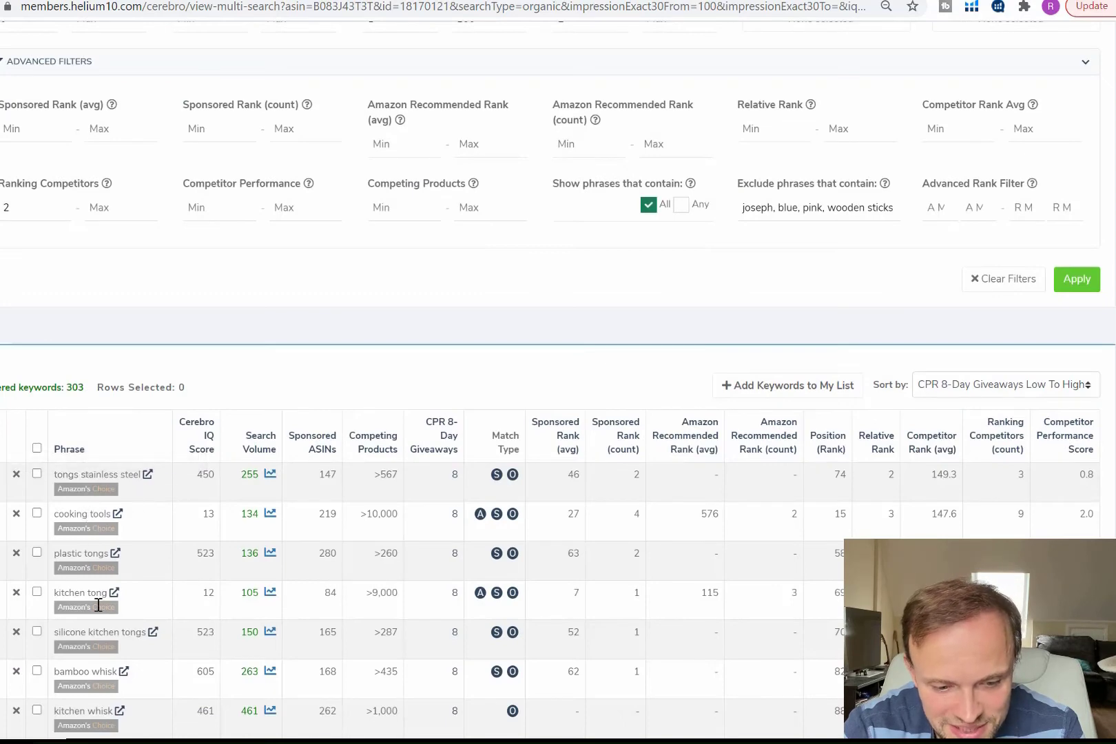
scroll(81, 639, "down", 15)
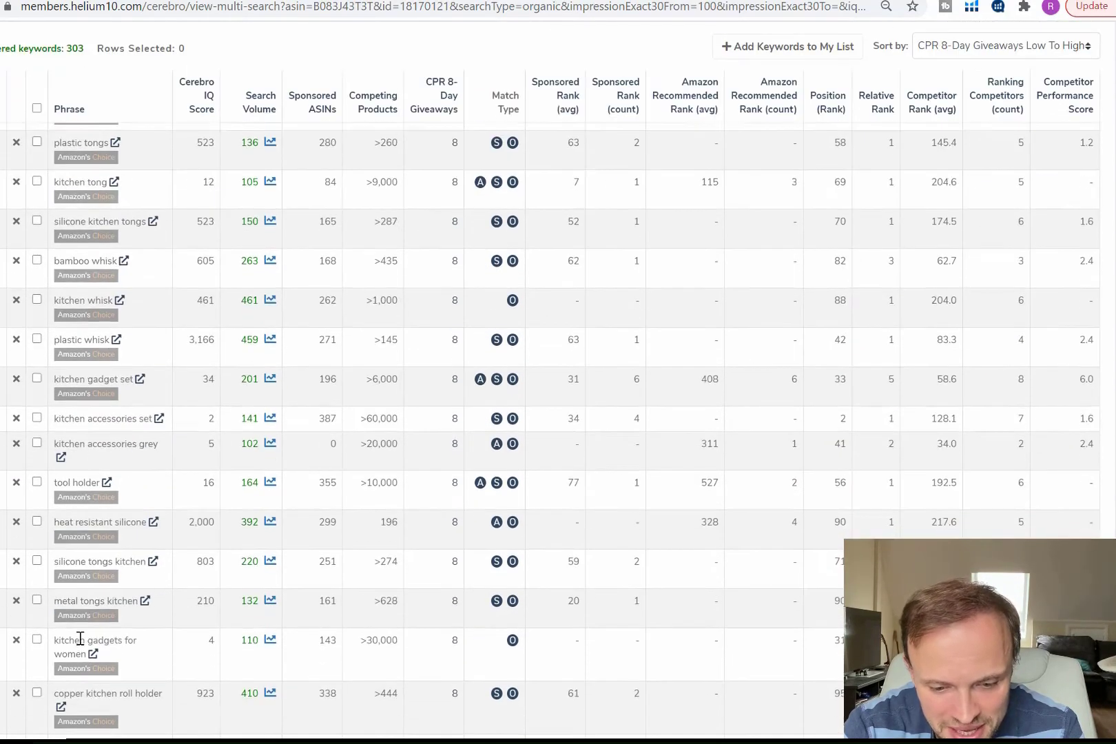
scroll(125, 687, "up", 3)
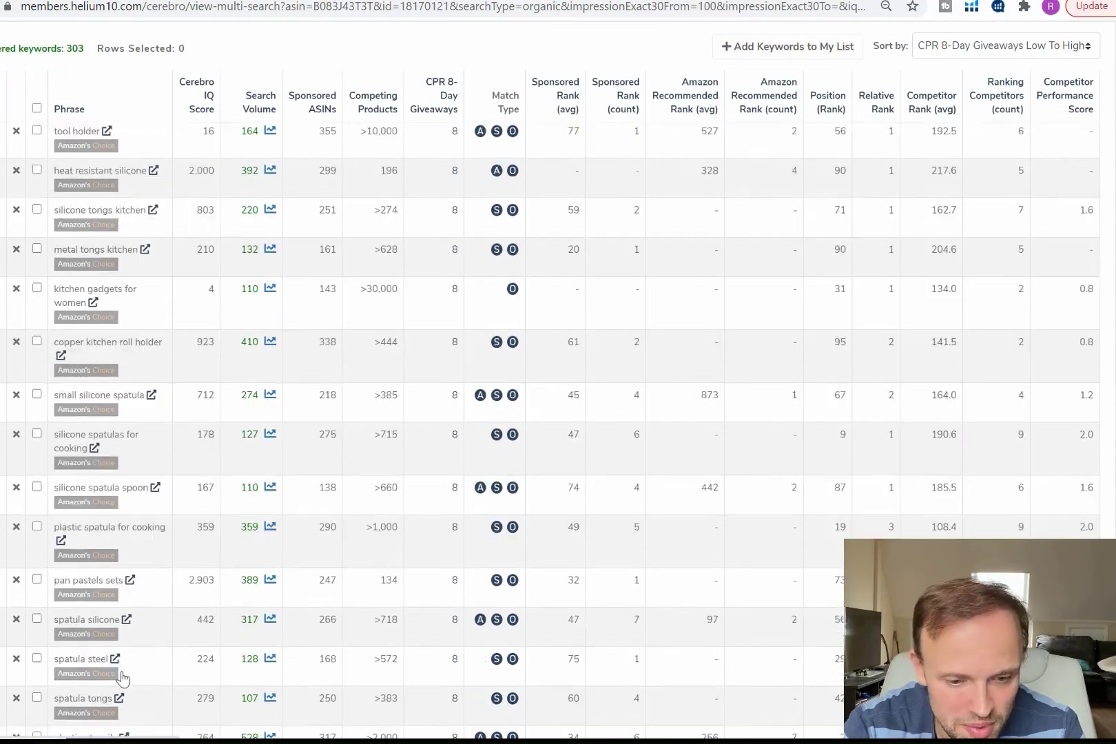
scroll(249, 669, "up", 9)
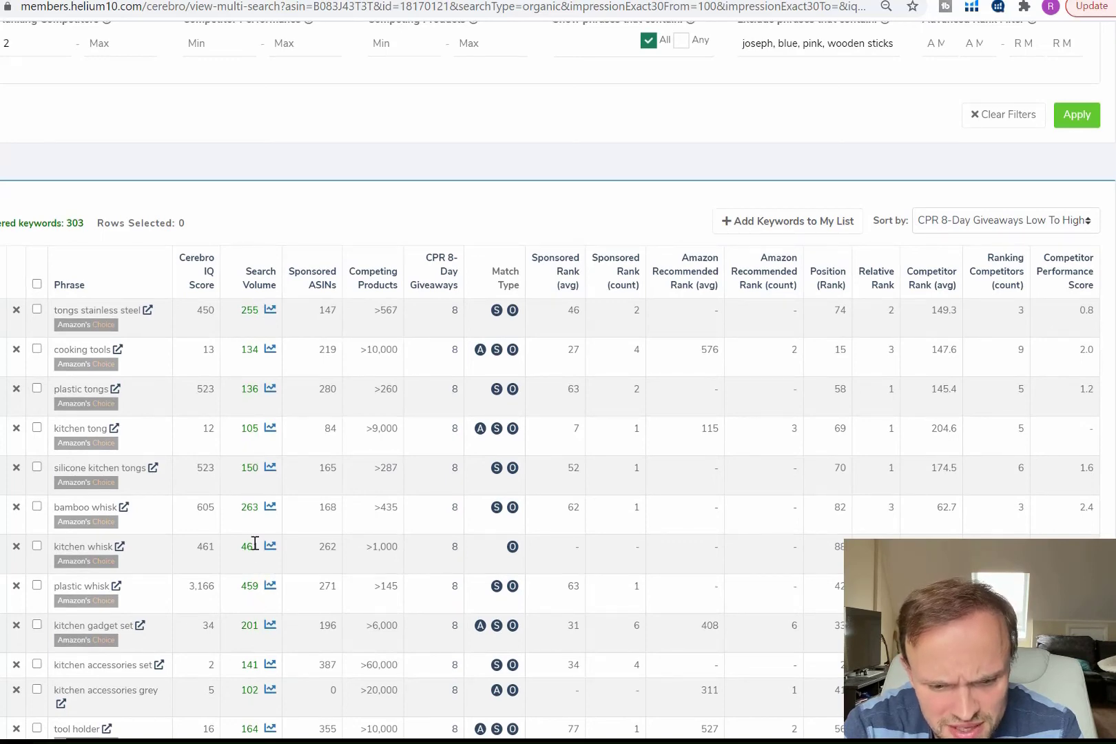
scroll(250, 507, "down", 4)
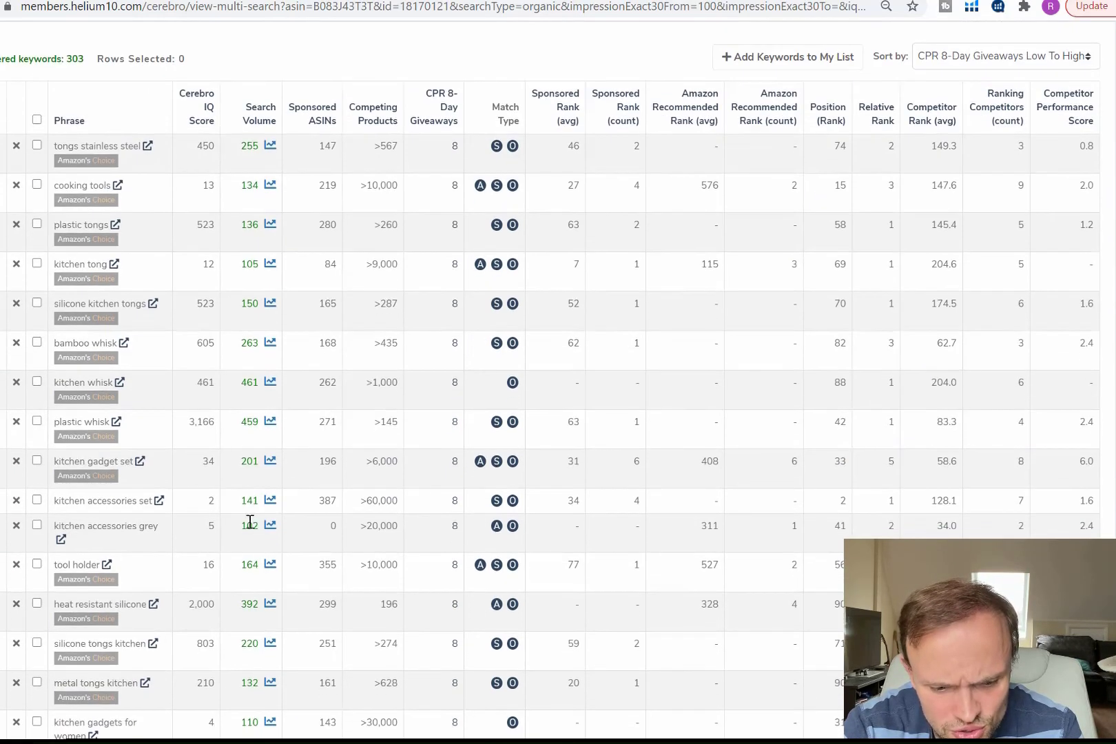
scroll(256, 680, "down", 10)
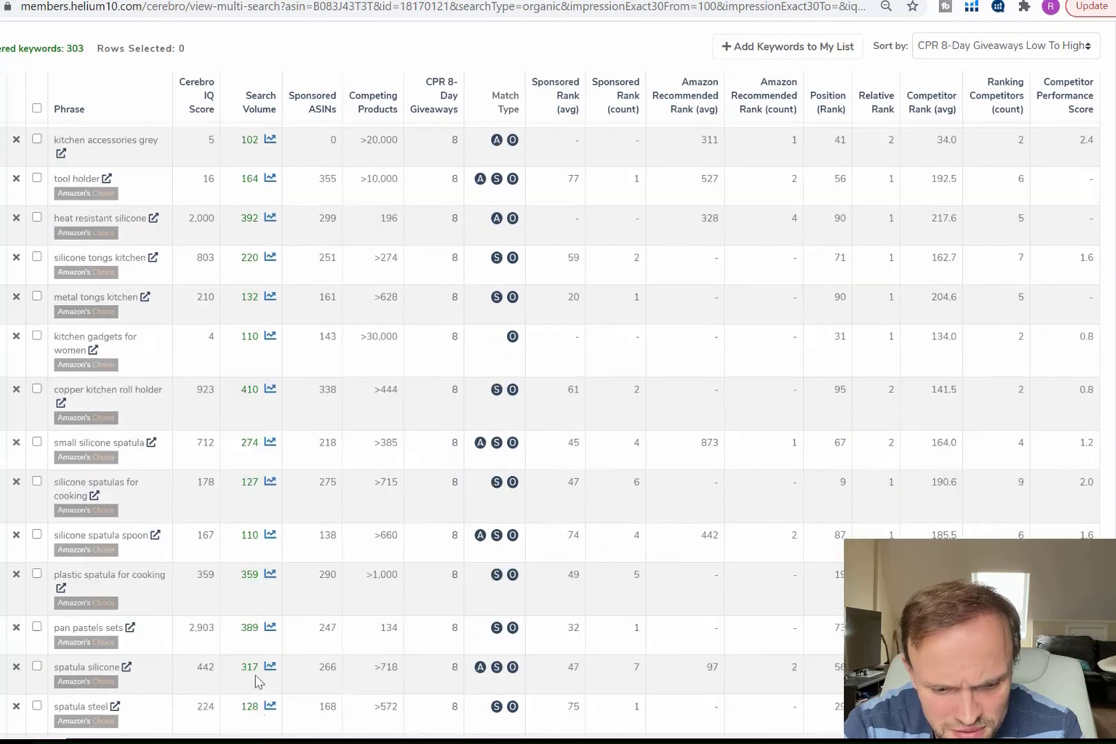
scroll(255, 682, "down", 7)
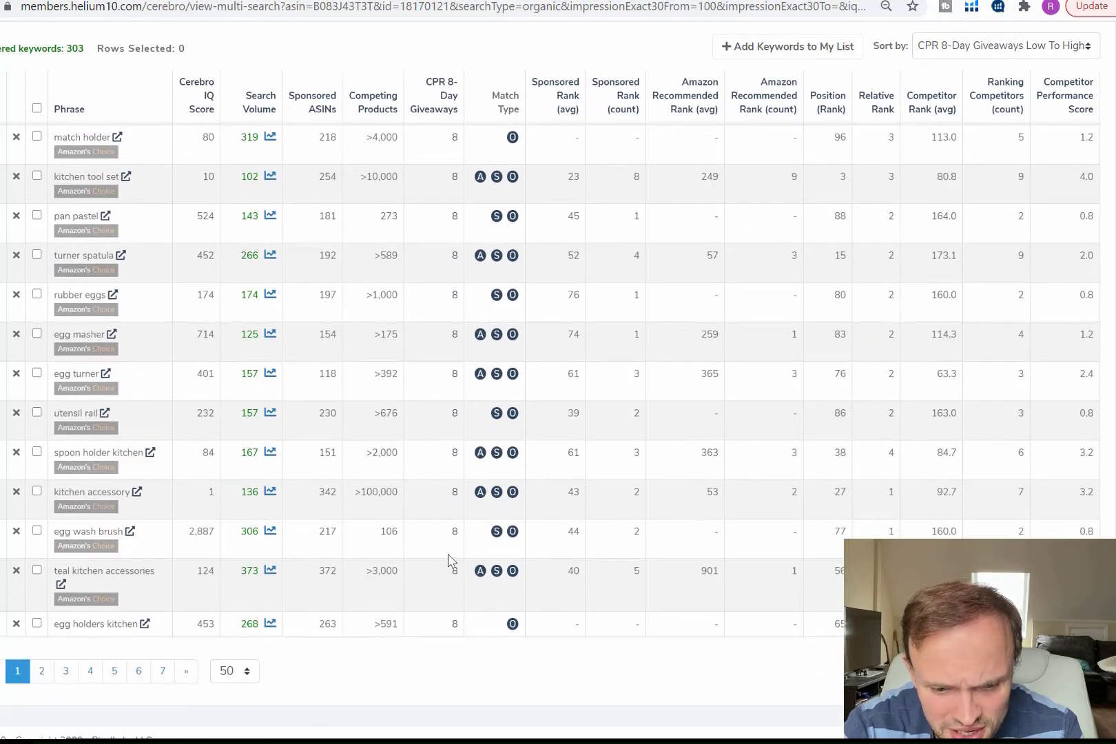
Sort the keywords by CPR 8-Day Giveaways from high to low and review the first page's phrases and search volumes
scroll(433, 482, "up", 20)
scroll(428, 431, "down", 5)
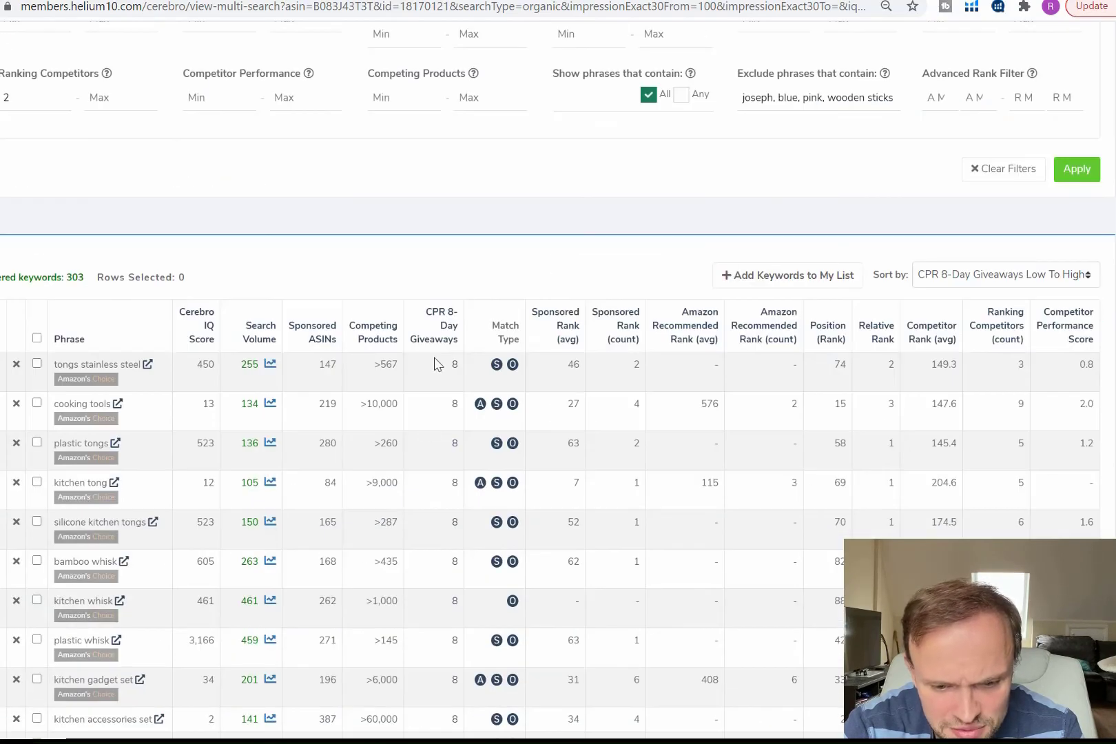
left_click(445, 325)
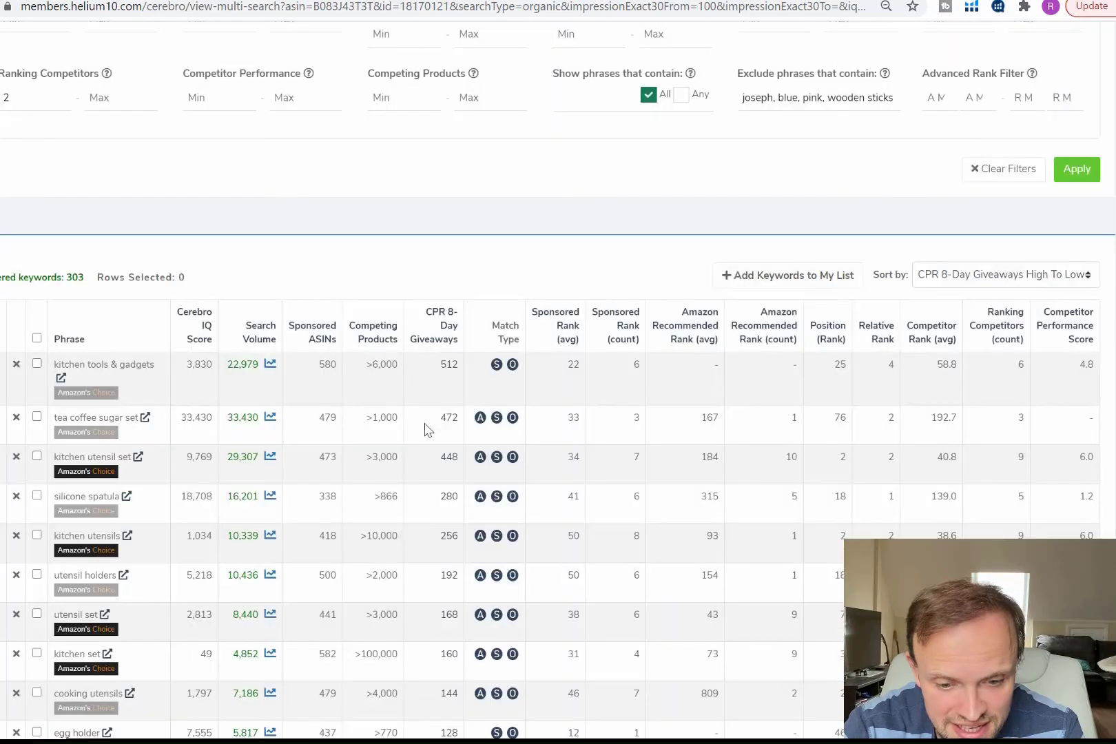
scroll(447, 374, "down", 15)
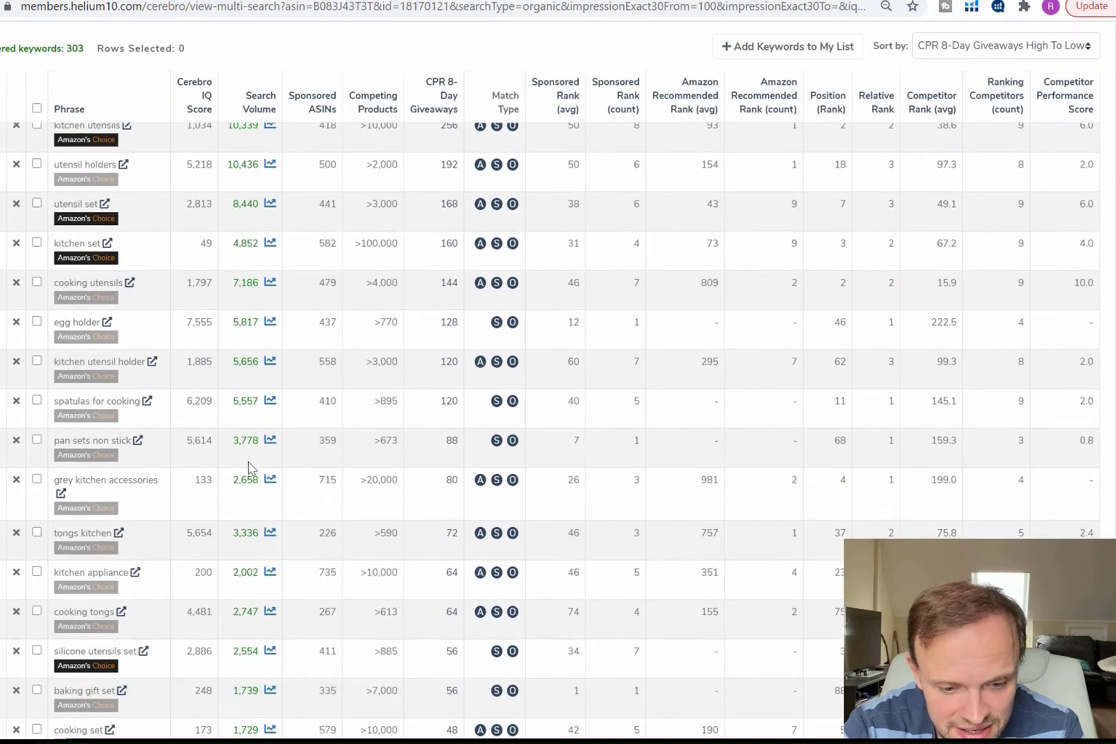
scroll(249, 467, "down", 8)
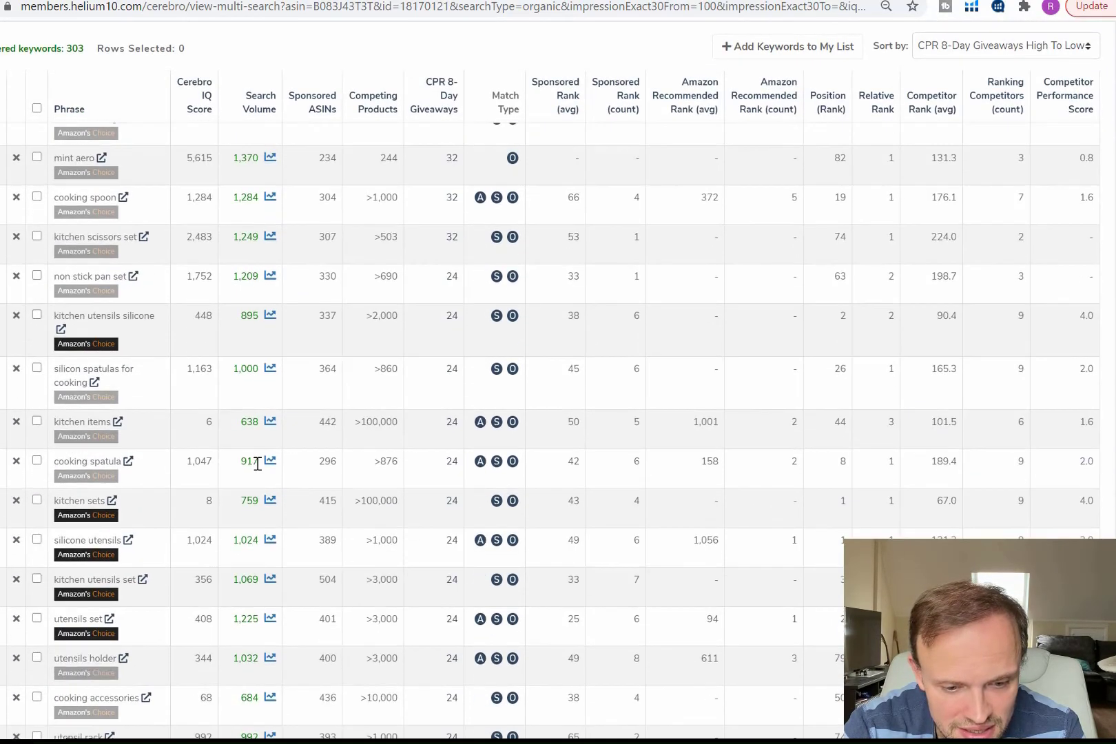
scroll(253, 446, "down", 3)
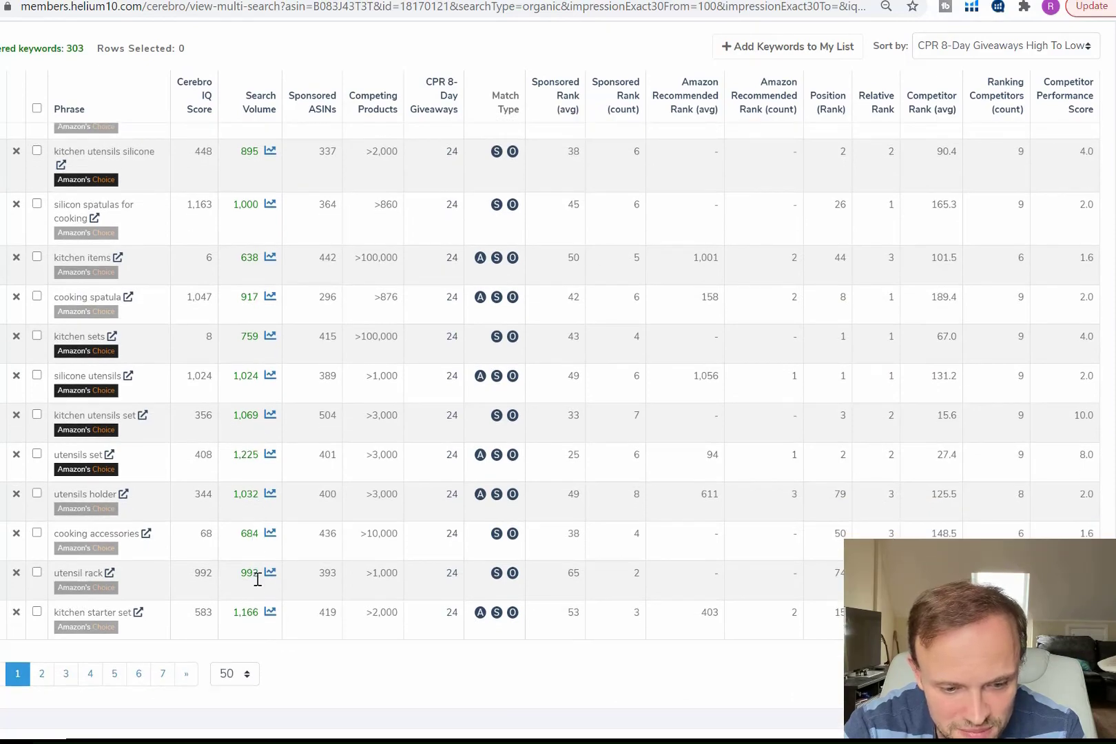
Set the minimum search volume to 500 and reapply the keyword filters
scroll(257, 578, "up", 20)
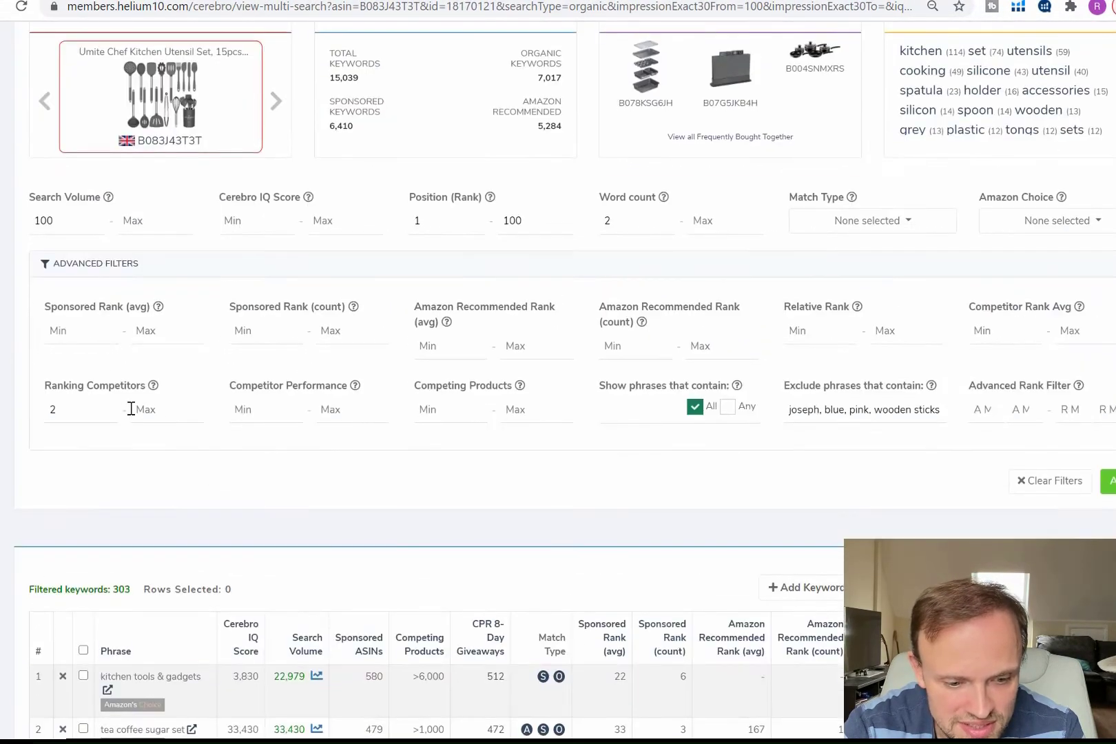
left_click(50, 221)
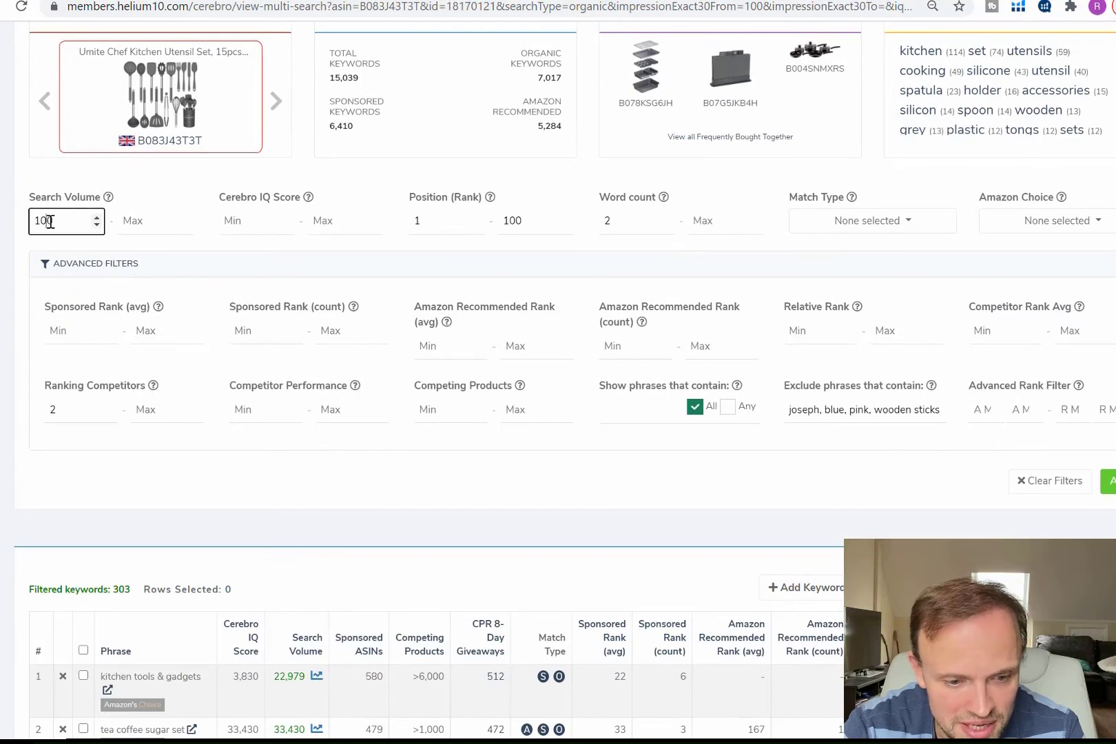
left_click_drag(72, 221, 15, 219)
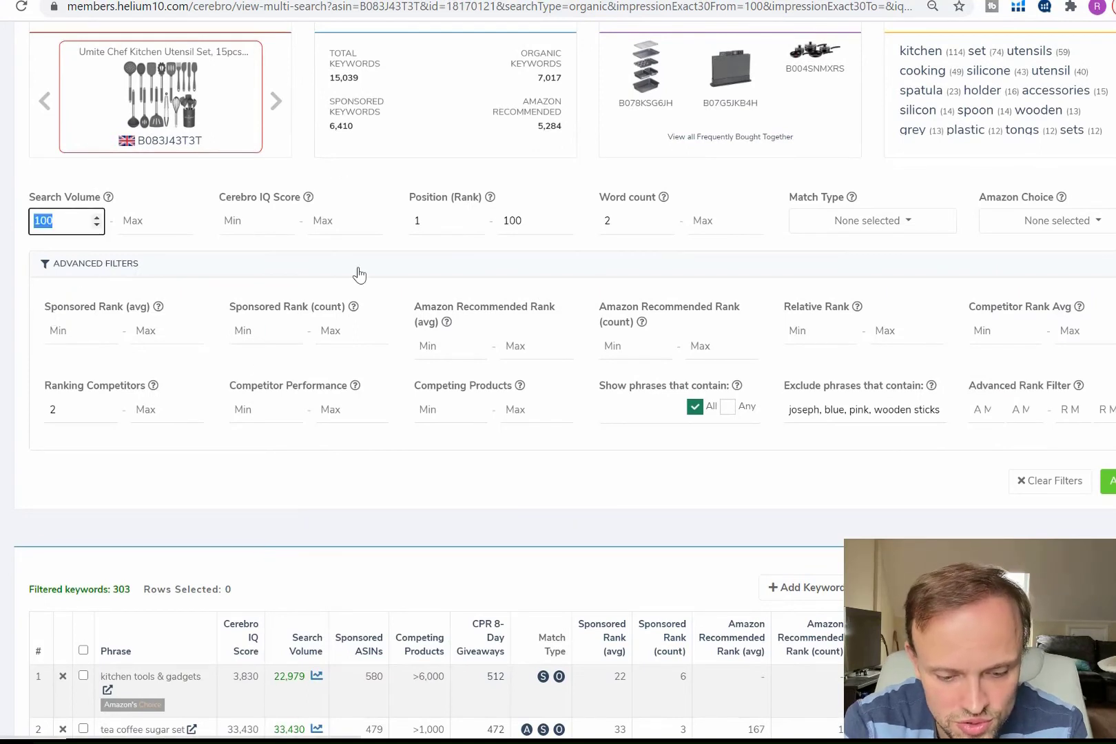
type("500")
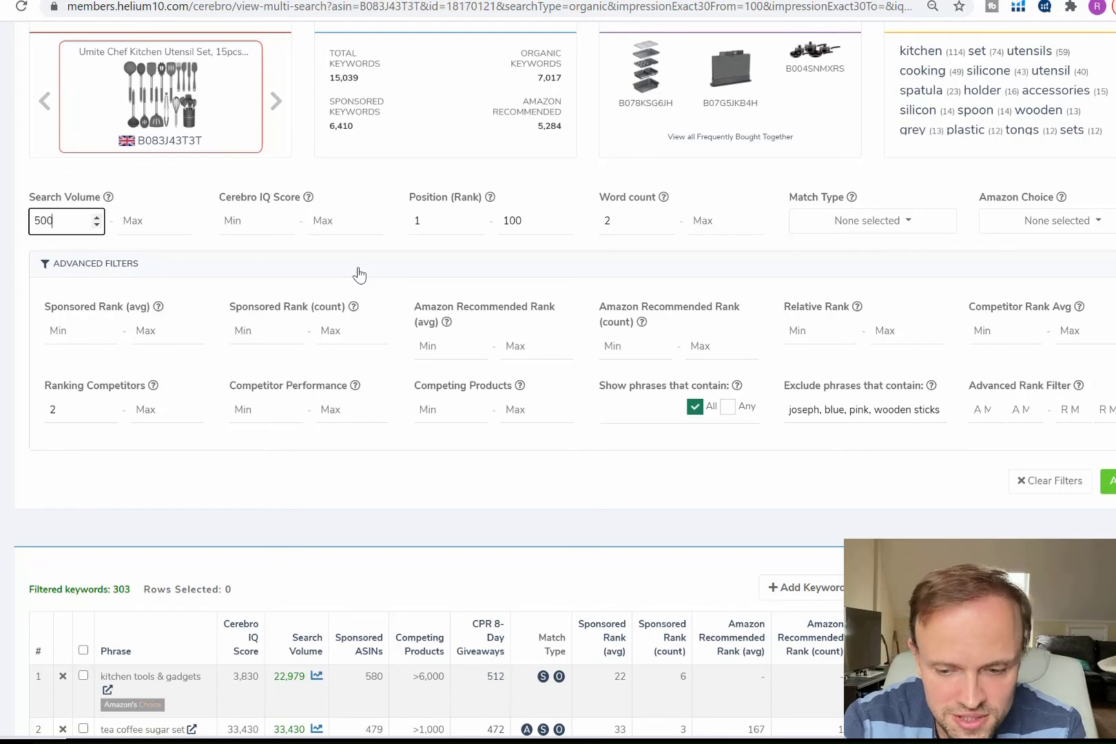
key("Return")
scroll(385, 571, "down", 2)
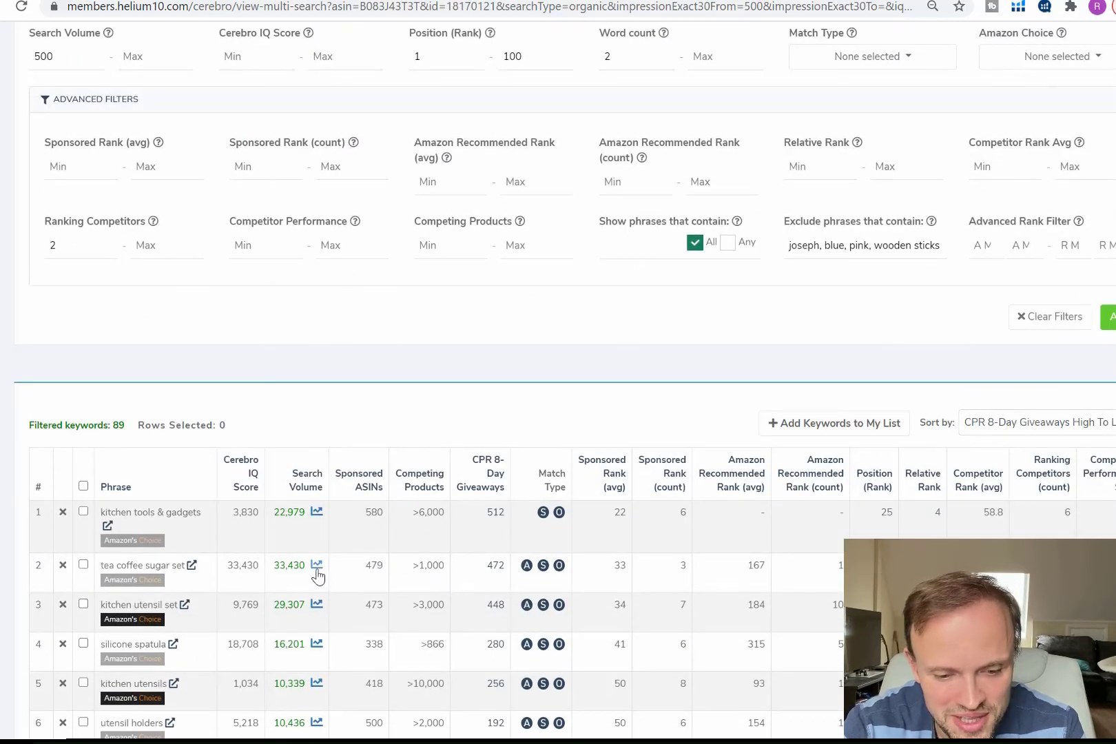
scroll(317, 577, "up", 1)
scroll(317, 578, "down", 1)
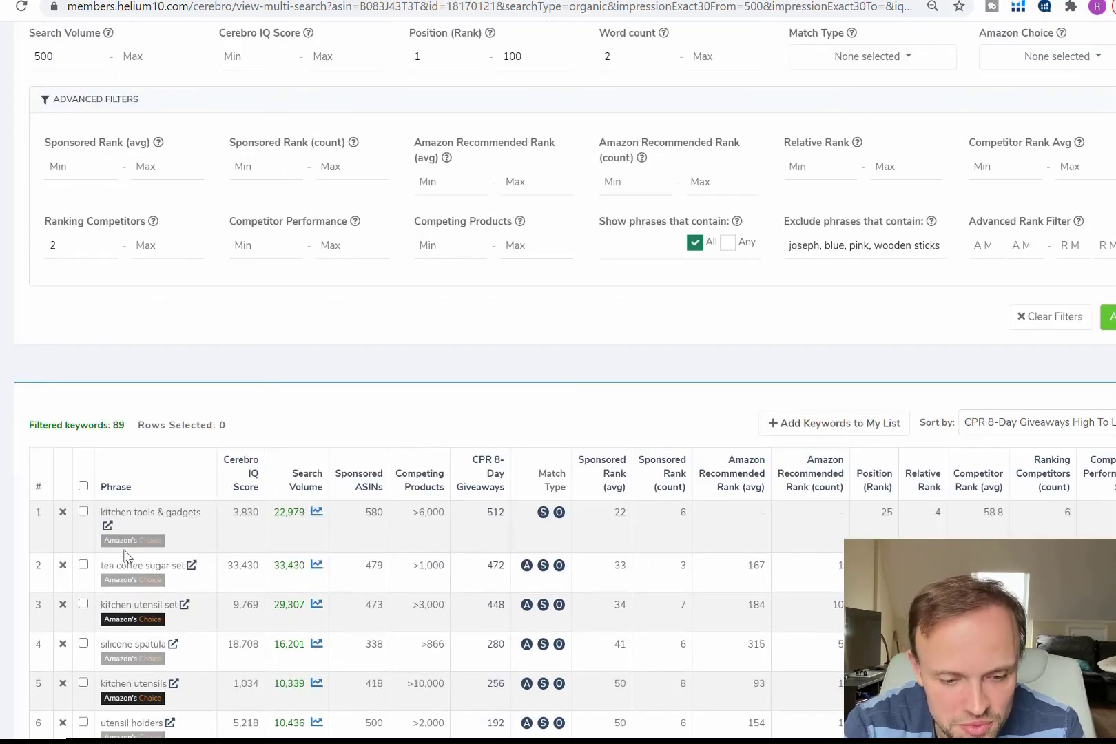
Remove the phrases "tea coffee sugar set" and "kitchen tools & gadgets" from the keyword results
left_click(62, 569)
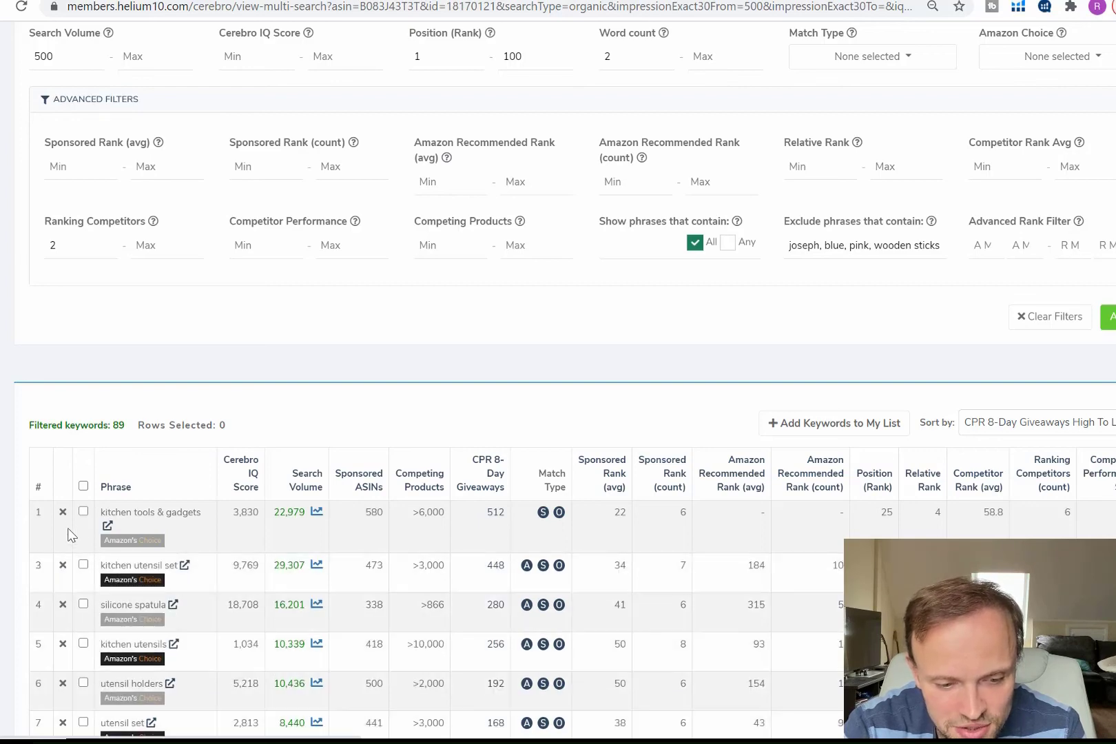
left_click(63, 512)
scroll(859, 487, "up", 2)
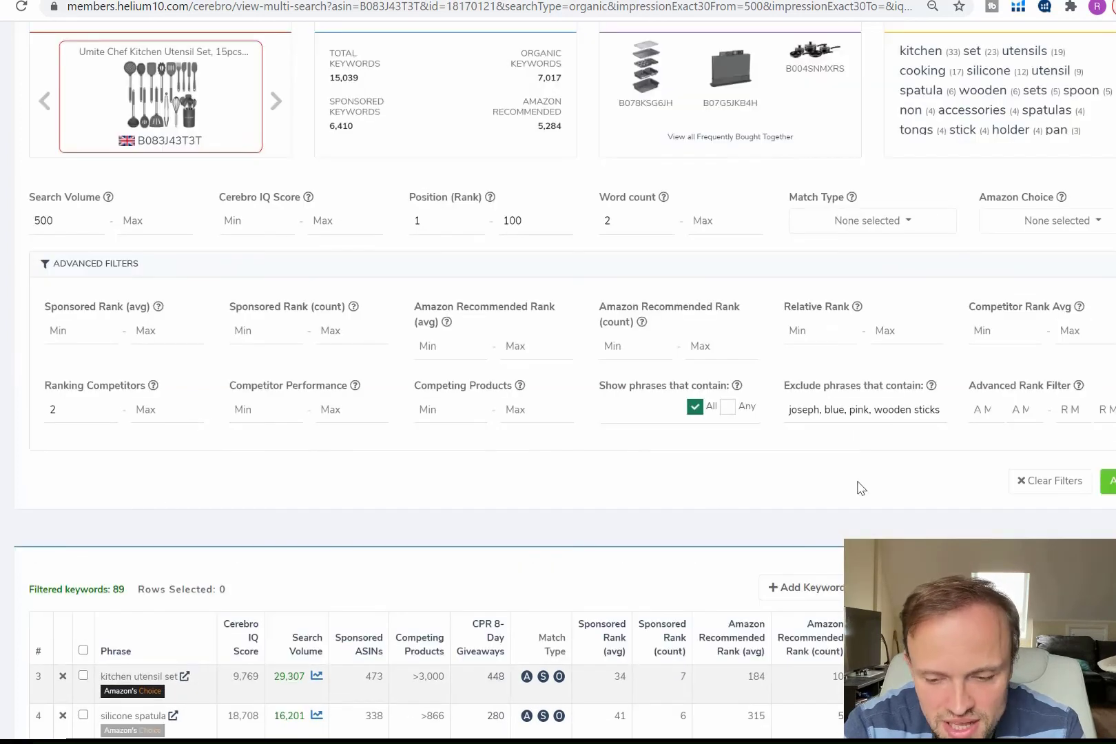